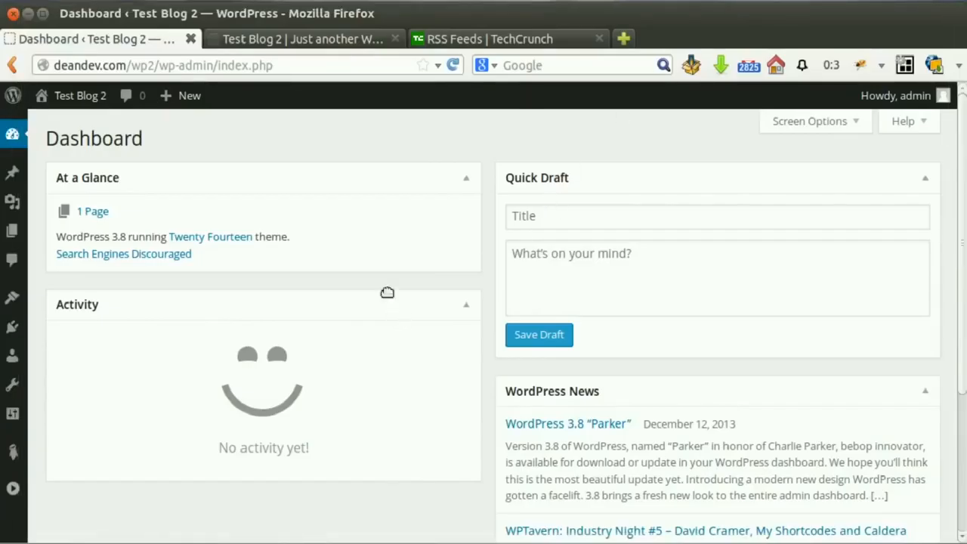
- Reload the Test Blog 2 front page and check its current content
click(354, 42)
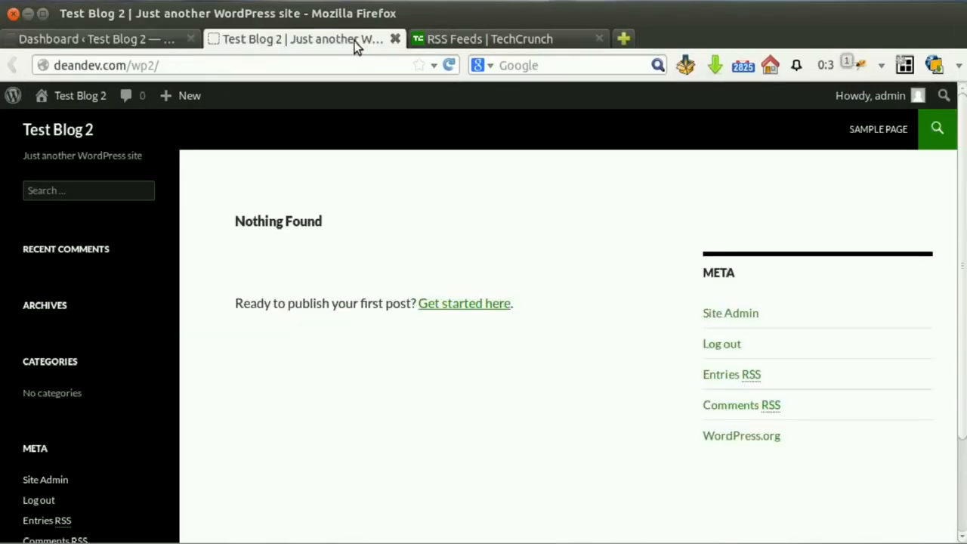
click(450, 65)
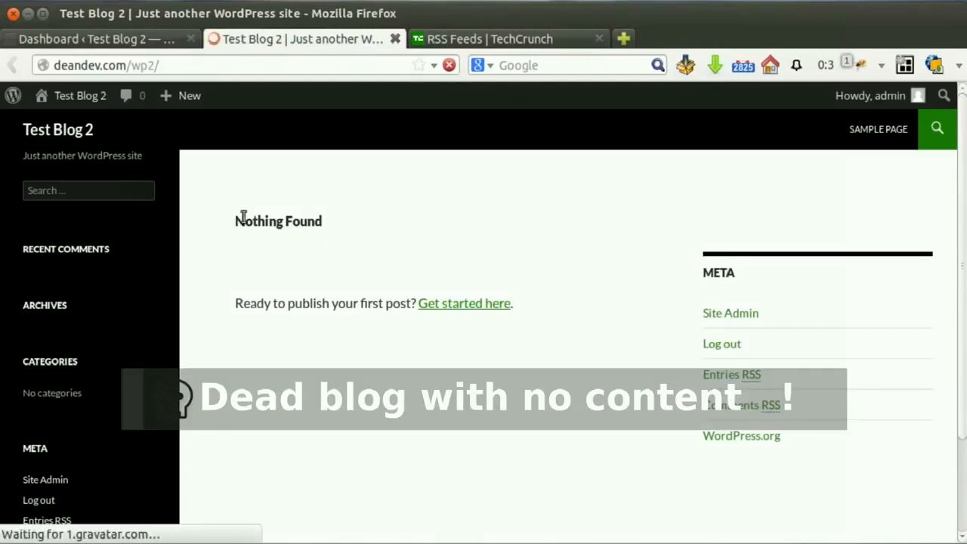
drag(326, 228, 245, 227)
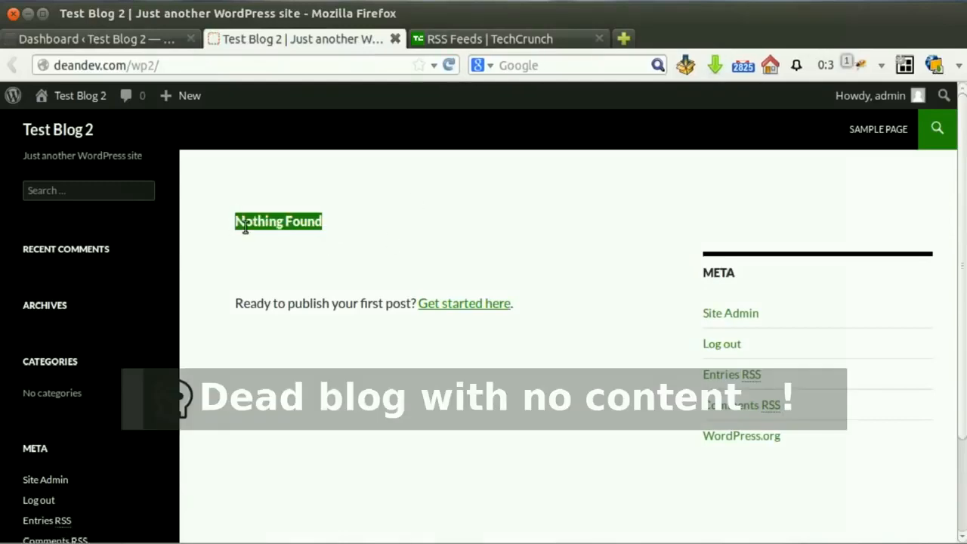
- Return to the dashboard and create a new WP Automatic campaign titled "Articles Camp"
click(127, 40)
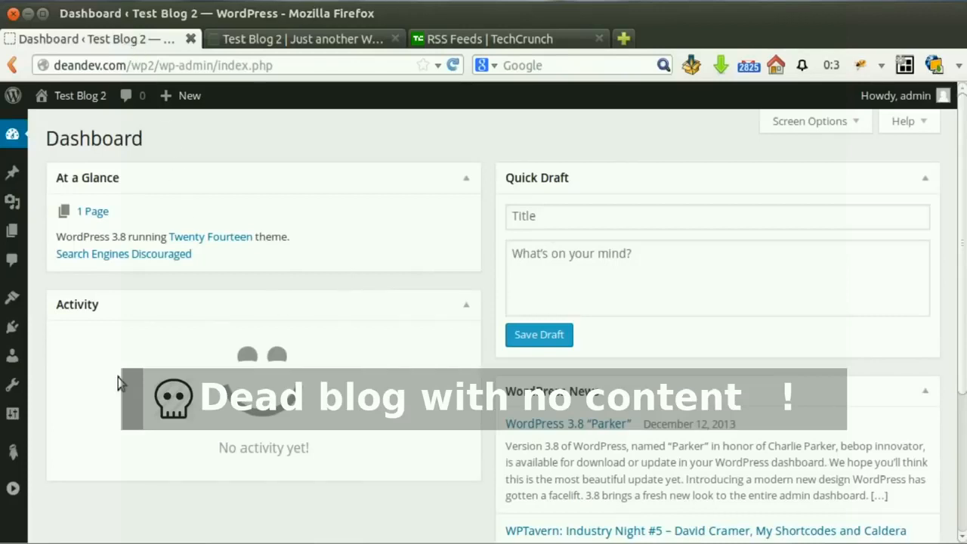
mouse_move(13, 452)
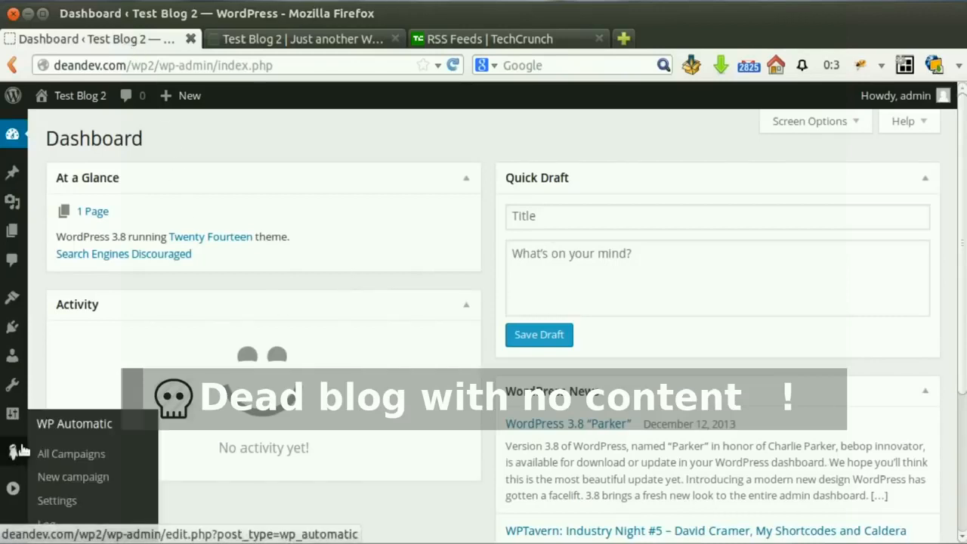
click(64, 480)
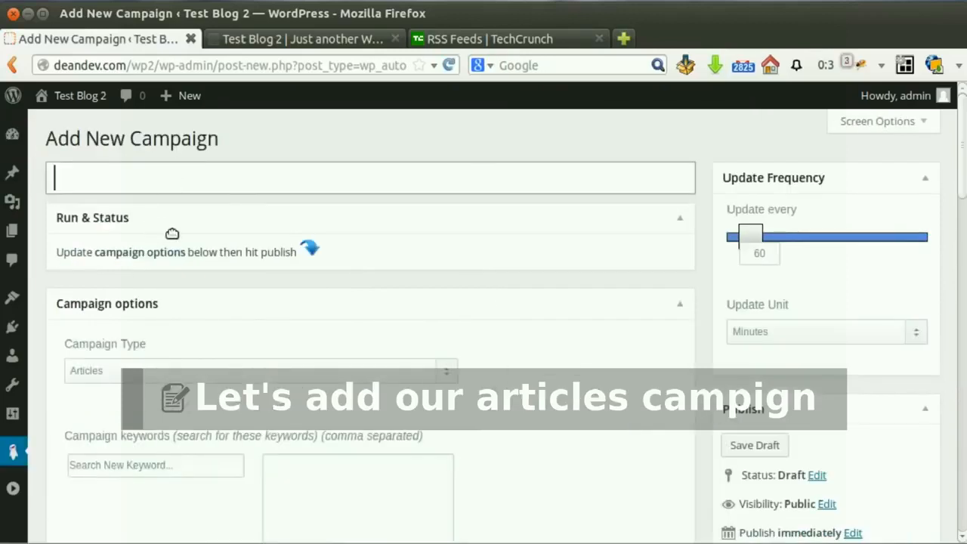
text(rticles Camp)
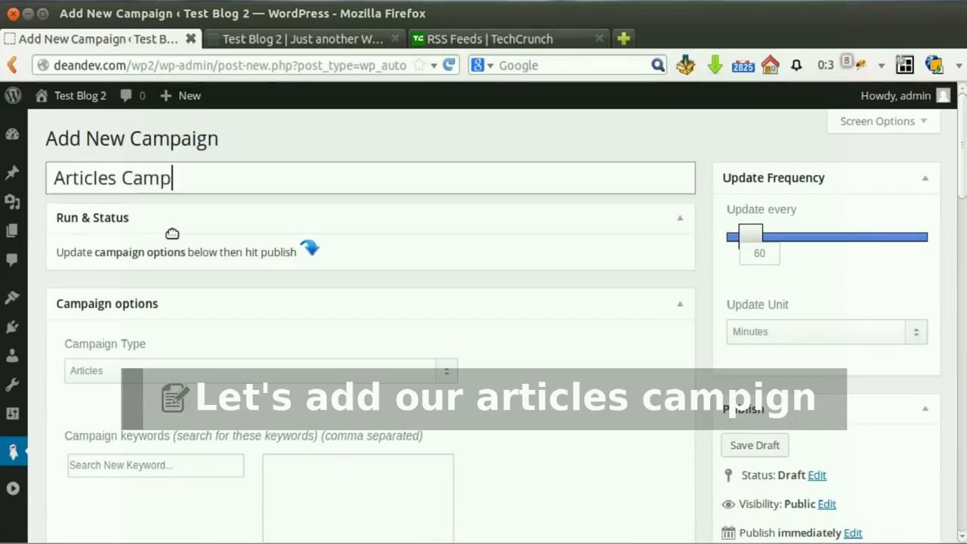
- Choose Articles as the campaign type
scroll(229, 255, down, 3)
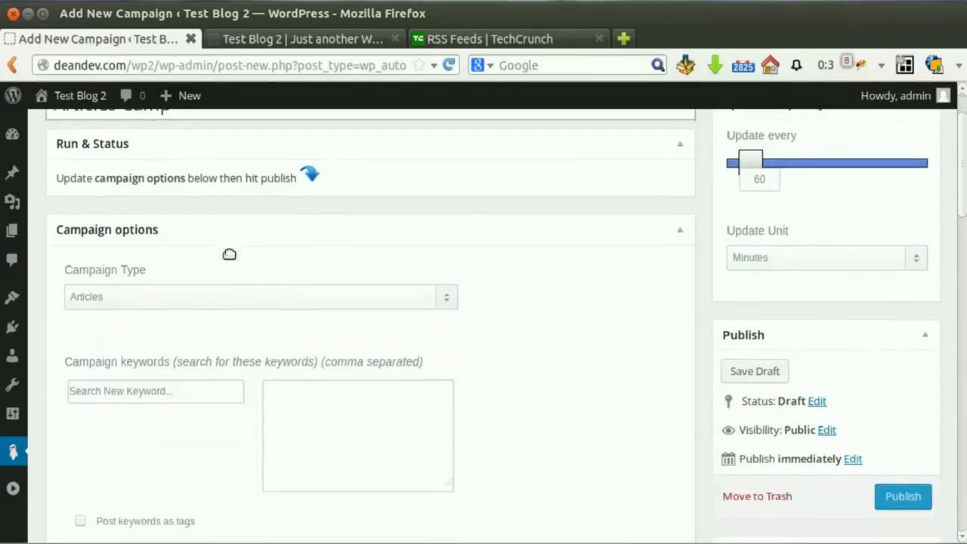
click(269, 277)
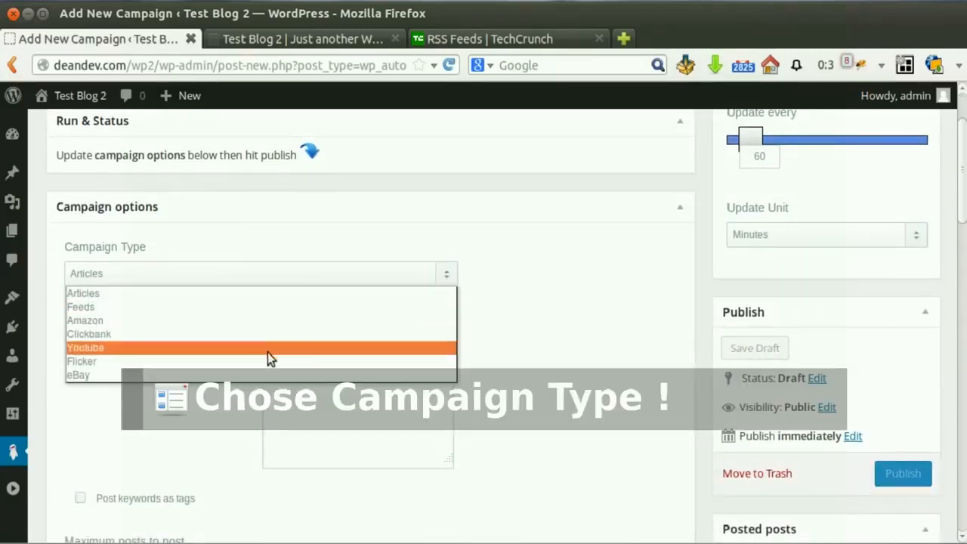
click(259, 298)
- Look up "gold invest" in the keyword suggestions and add "gold investment" as the campaign keyword
click(219, 364)
text(gol)
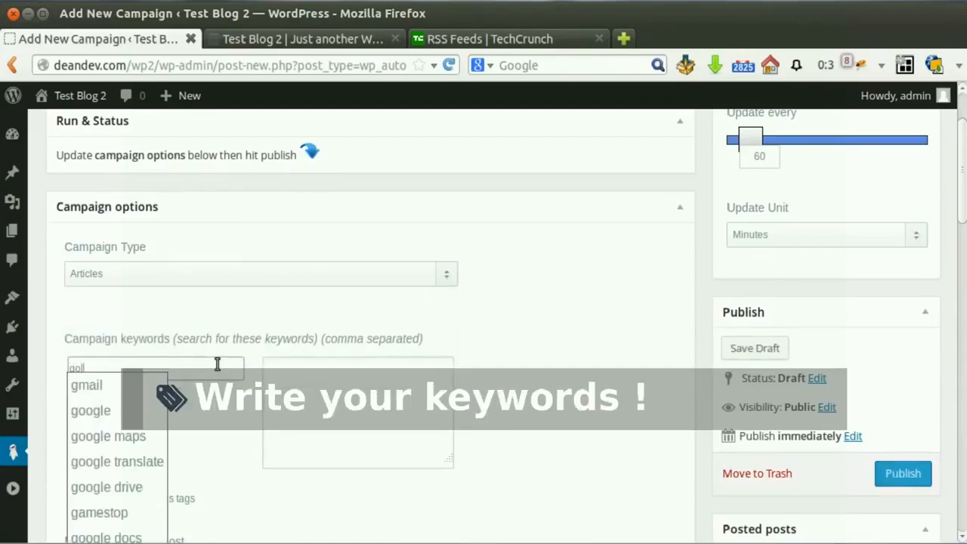
text(d invest)
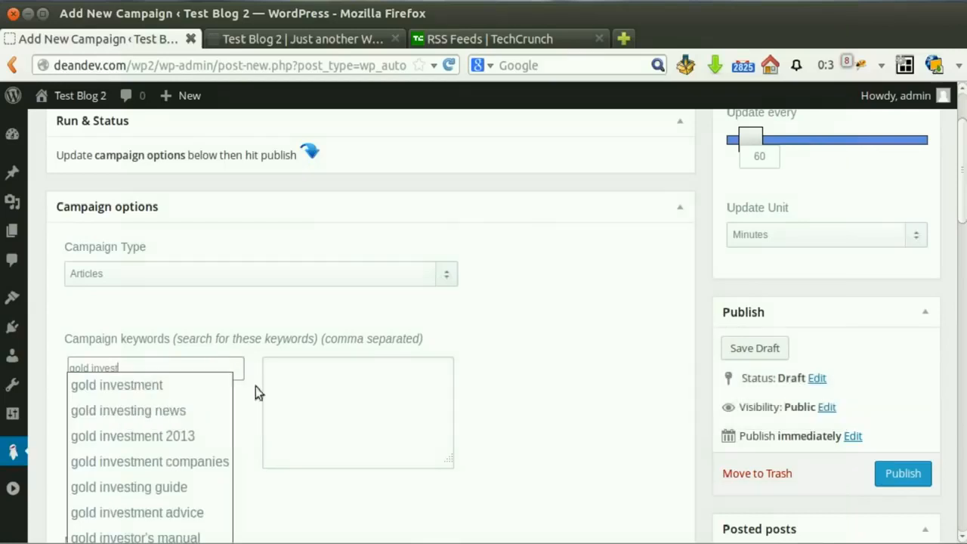
click(115, 386)
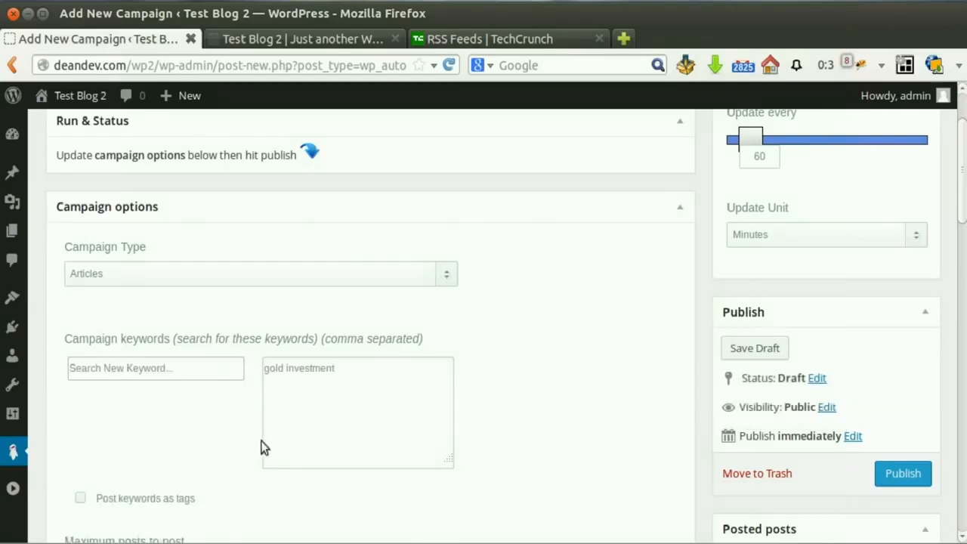
- Enable posting keywords as tags and set the maximum posts to 244
scroll(259, 439, down, 4)
click(81, 352)
scroll(184, 367, down, 3)
drag(86, 321, 86, 321)
- Review the post title and text templates, and select post as the post type
scroll(100, 318, down, 4)
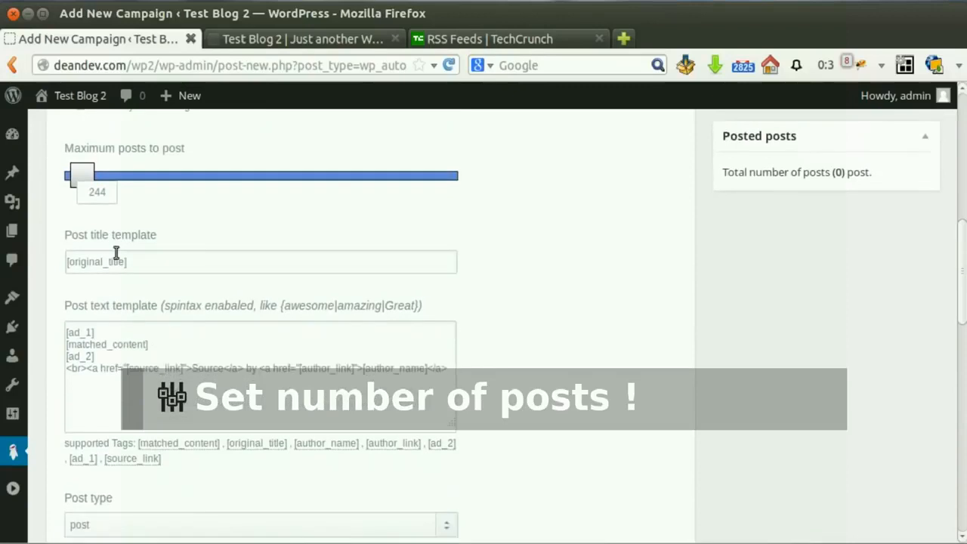
scroll(116, 252, down, 1)
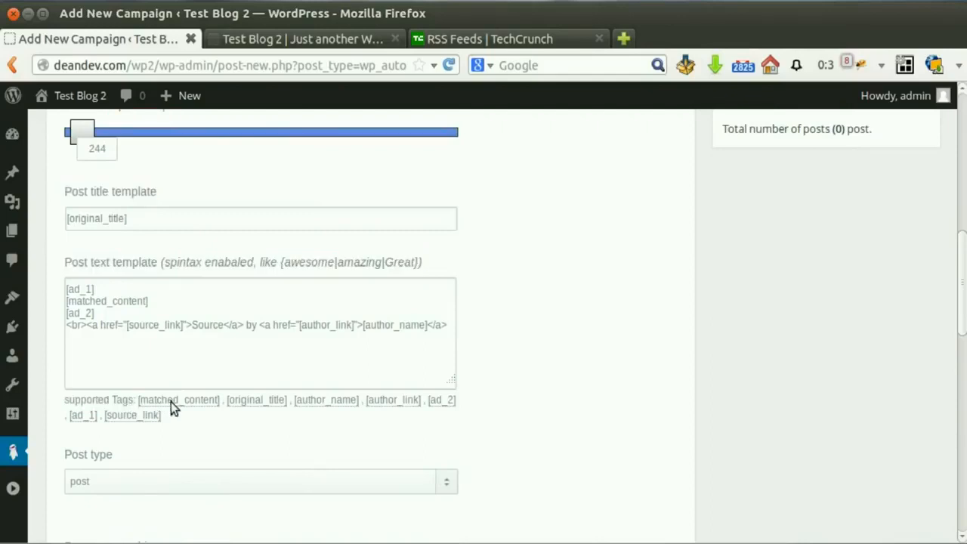
scroll(173, 403, down, 1)
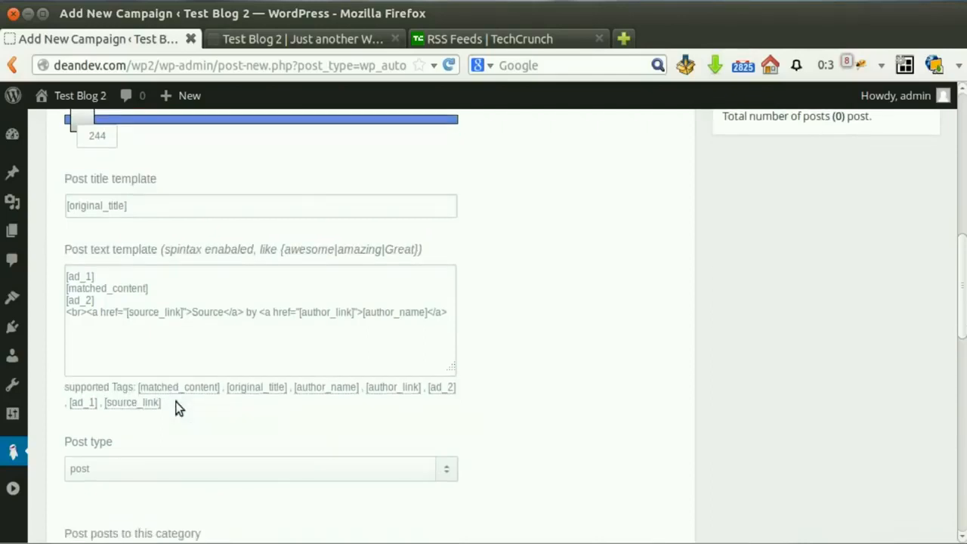
scroll(178, 404, down, 5)
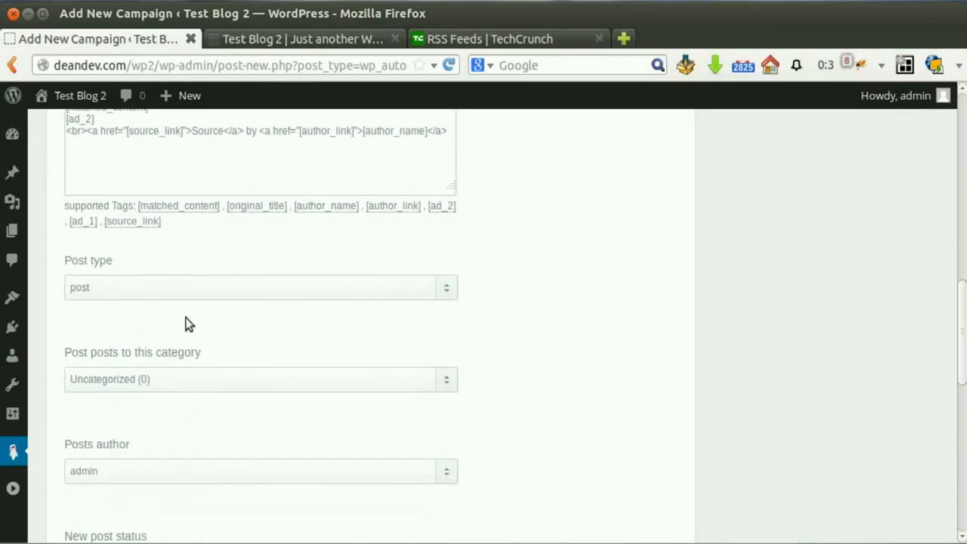
click(192, 288)
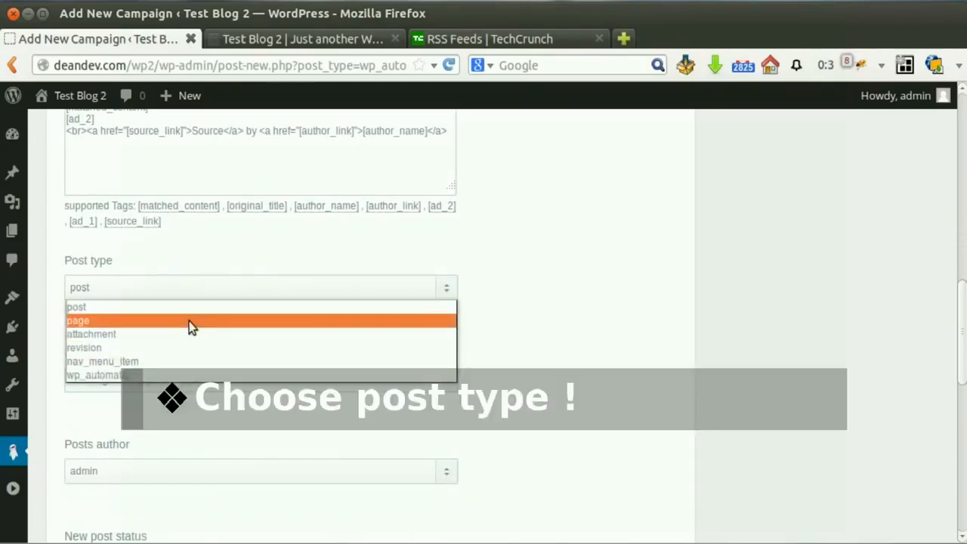
click(189, 309)
- Set the new post status to Published, leaving the Uncategorized category and admin author
scroll(179, 355, down, 3)
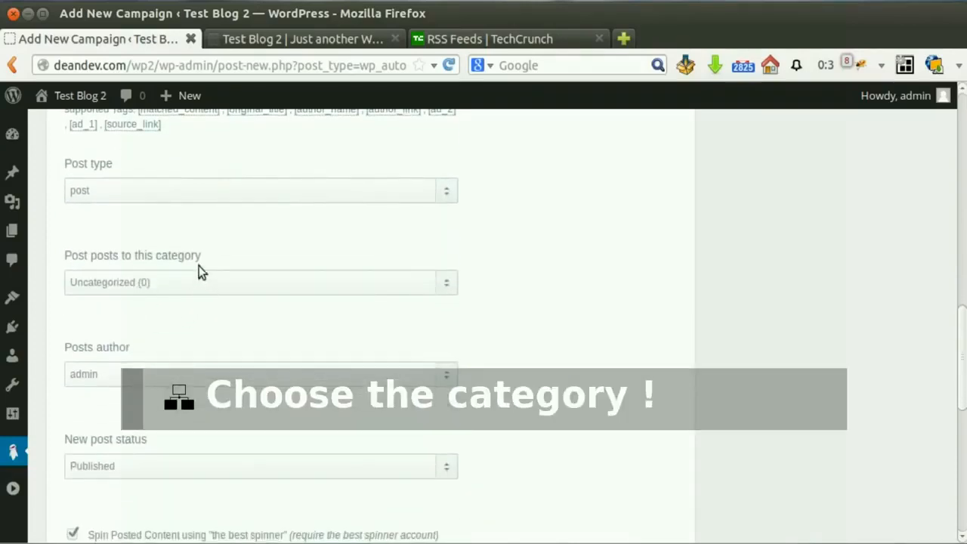
scroll(125, 369, down, 3)
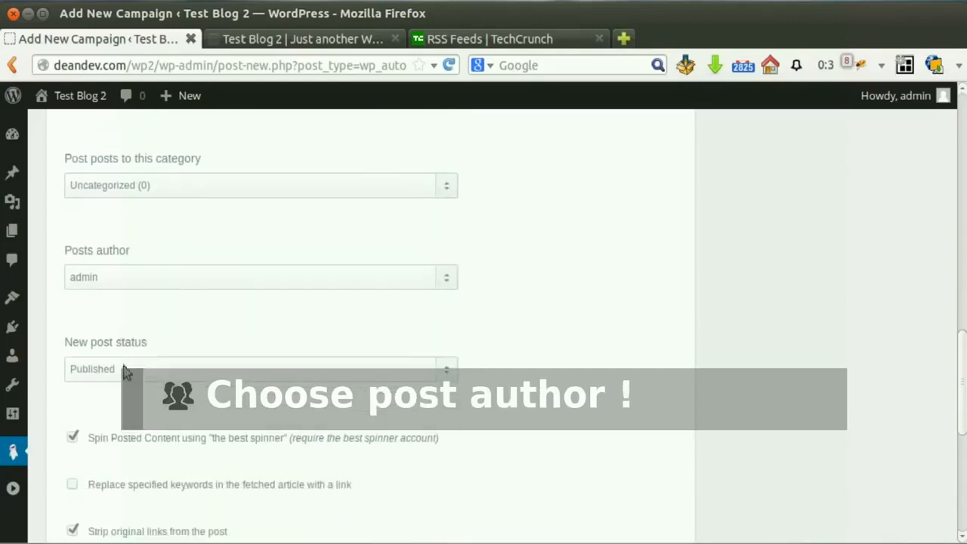
click(126, 374)
click(131, 401)
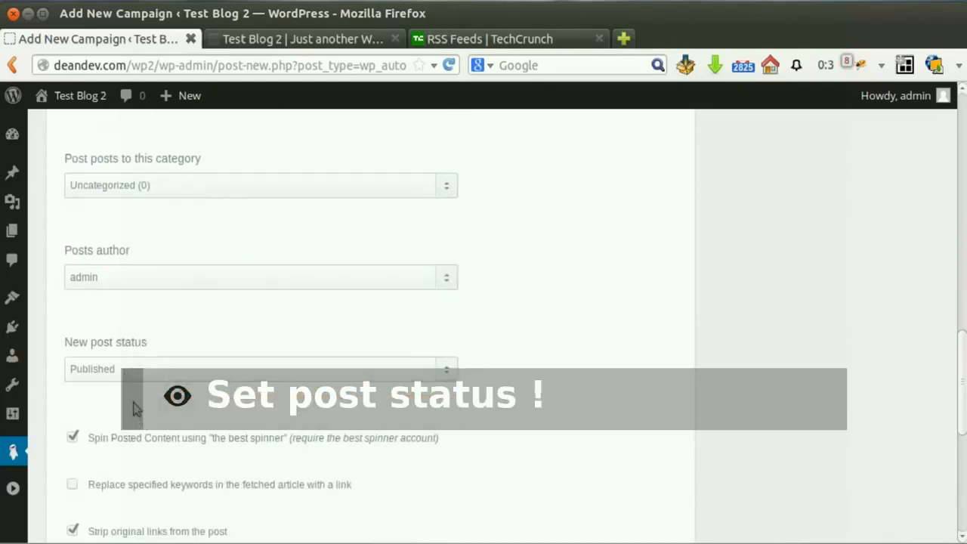
- Enable replacing specified keywords with a link, look at its link field, and disable the option again
scroll(131, 403, down, 1)
scroll(131, 403, down, 7)
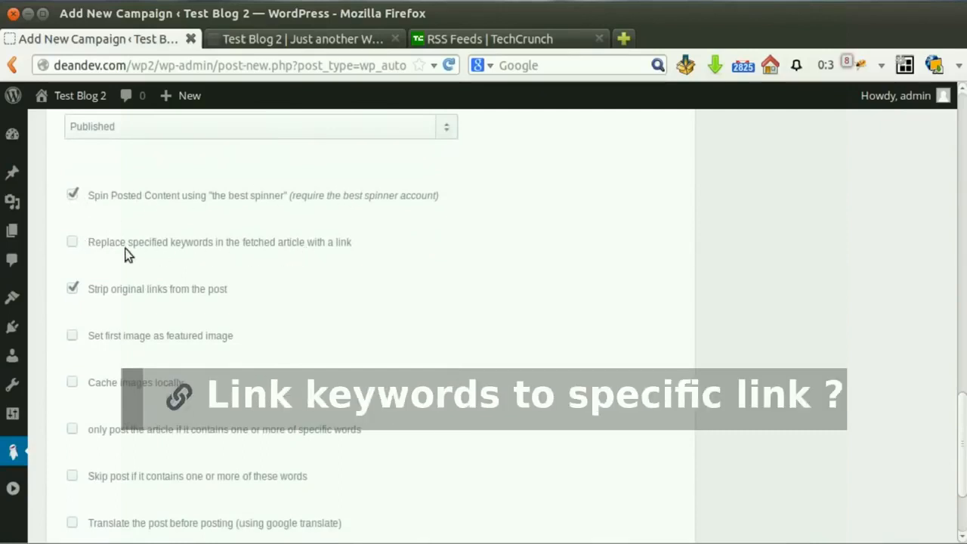
click(73, 242)
click(115, 295)
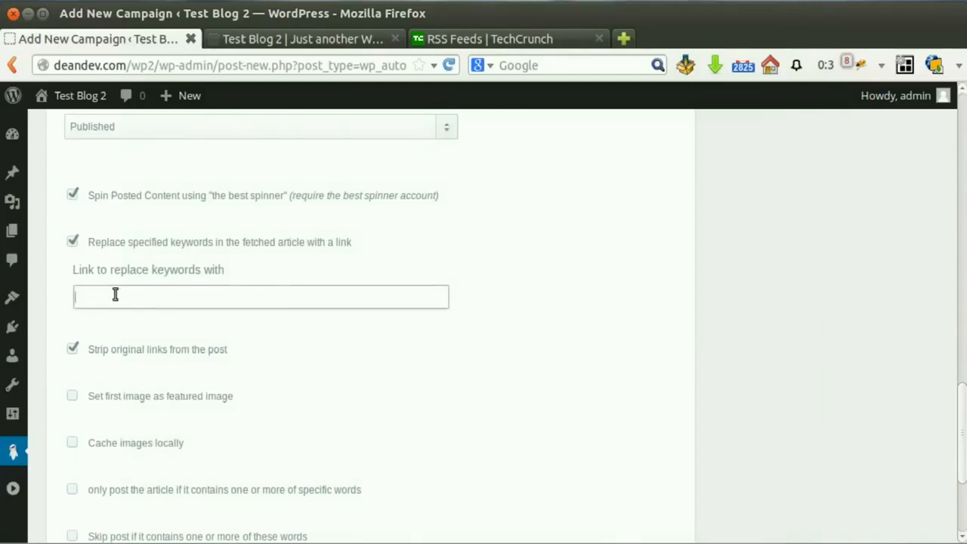
click(72, 243)
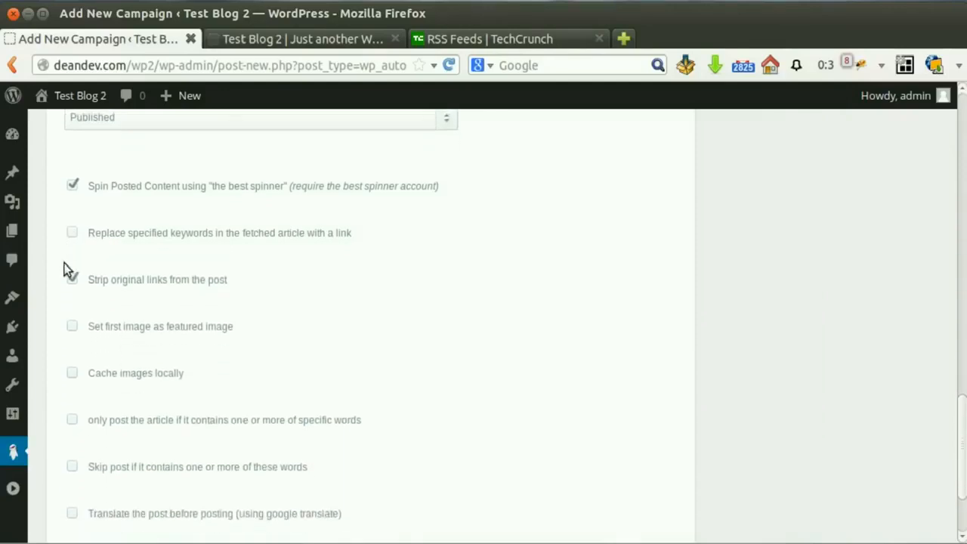
- Try the option to post only articles containing specific words, and leave it and local image caching disabled
scroll(77, 245, down, 1)
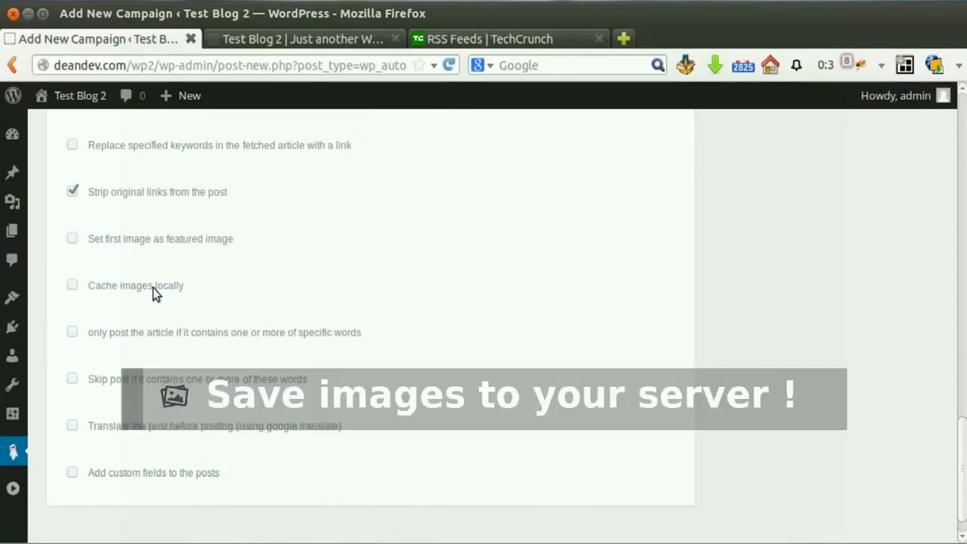
click(69, 291)
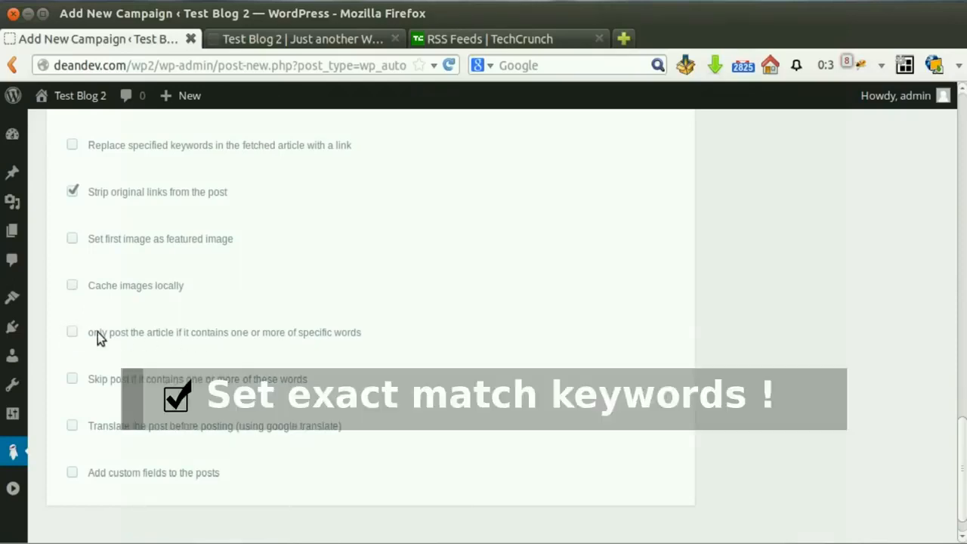
click(73, 332)
scroll(73, 334, down, 3)
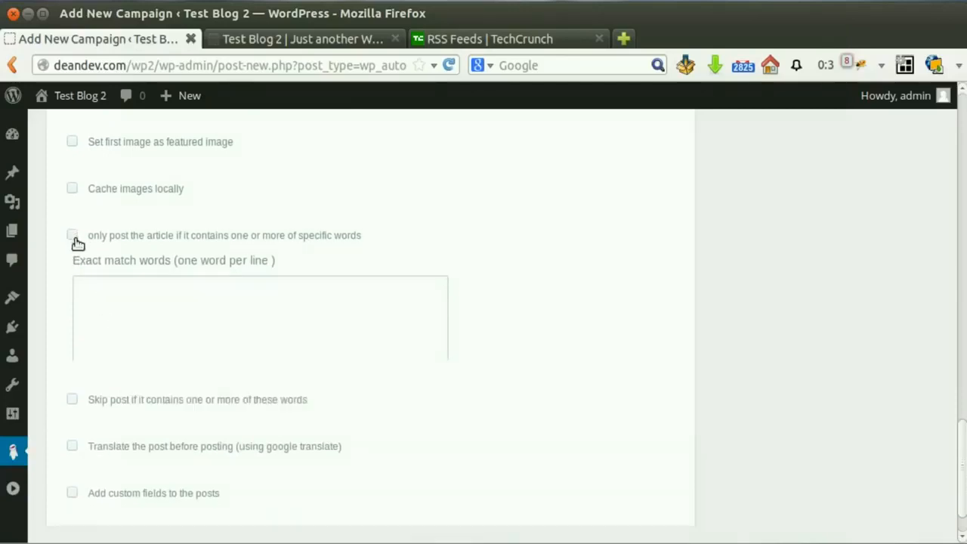
click(74, 236)
- Enable skipping posts that contain banned words, view the word list box, and disable the option again
click(72, 342)
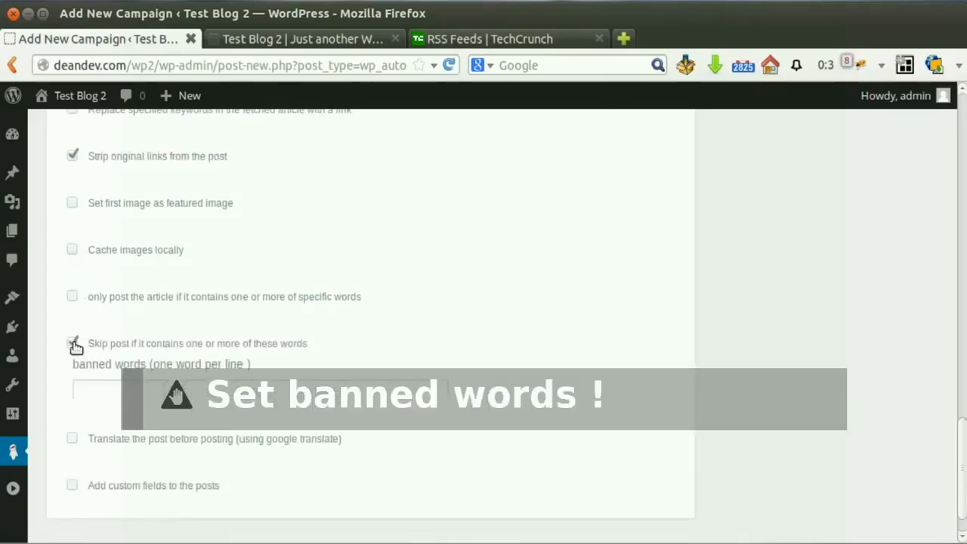
scroll(139, 281, down, 2)
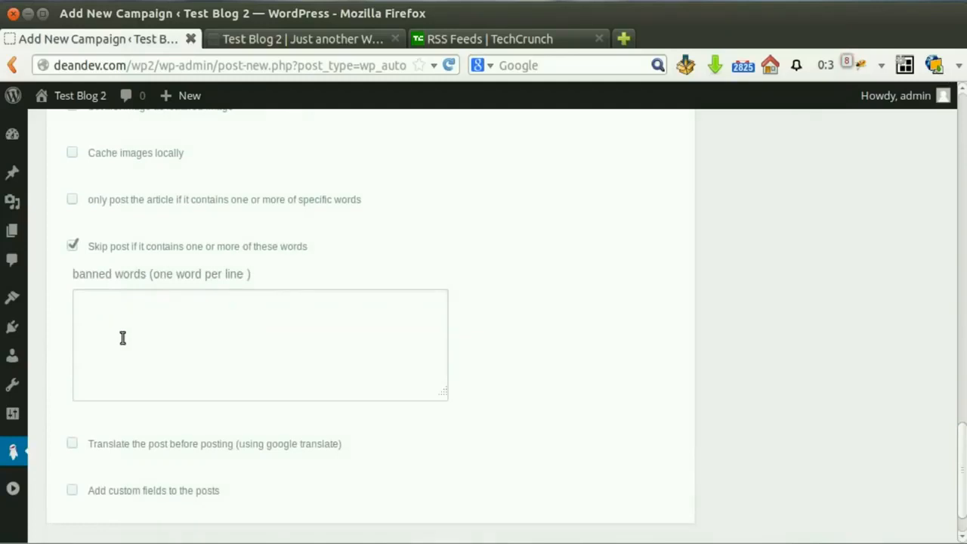
click(73, 247)
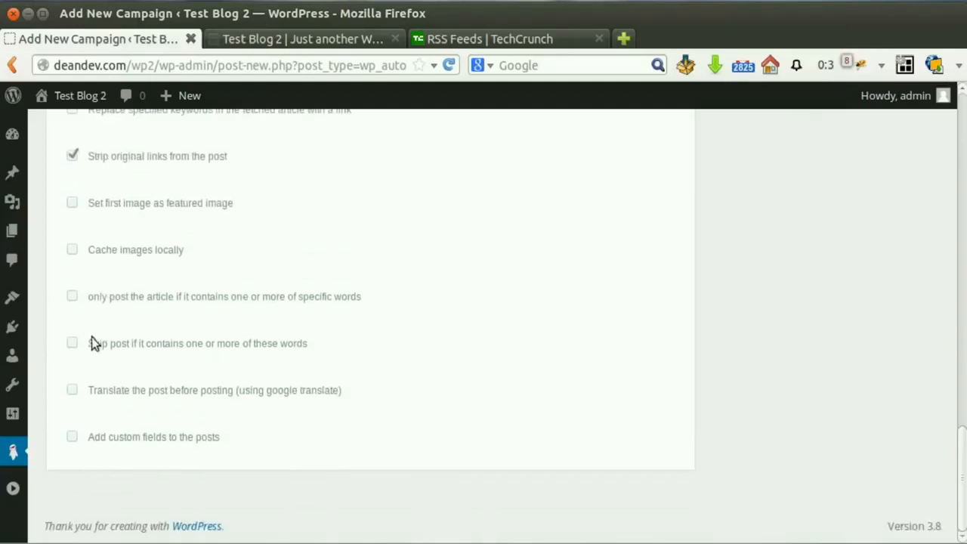
- Enable translation before posting, look through the From and To language choices, and disable translation again
click(72, 391)
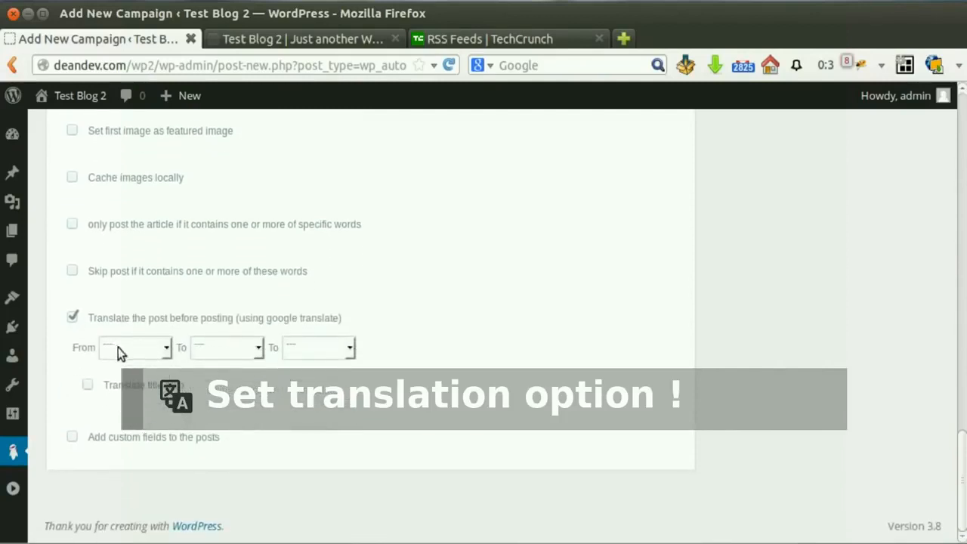
click(118, 348)
click(213, 345)
click(71, 318)
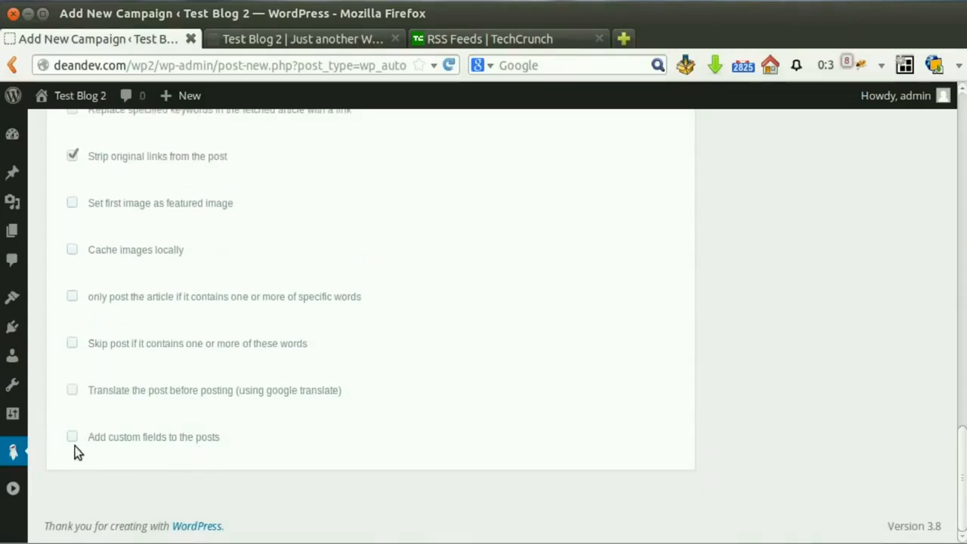
- Enable custom fields for the posts, add extra name and value rows, and disable the option again
click(71, 437)
scroll(71, 436, down, 2)
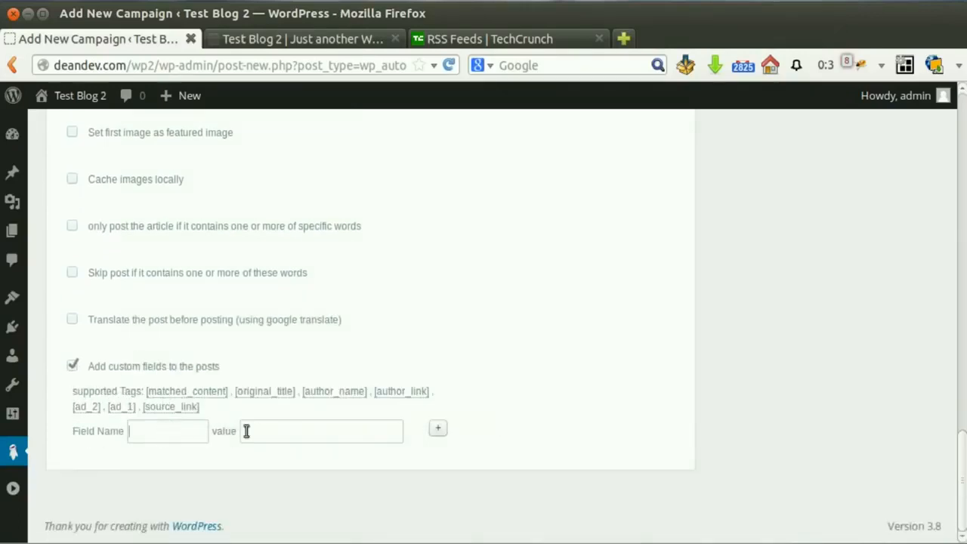
click(438, 429)
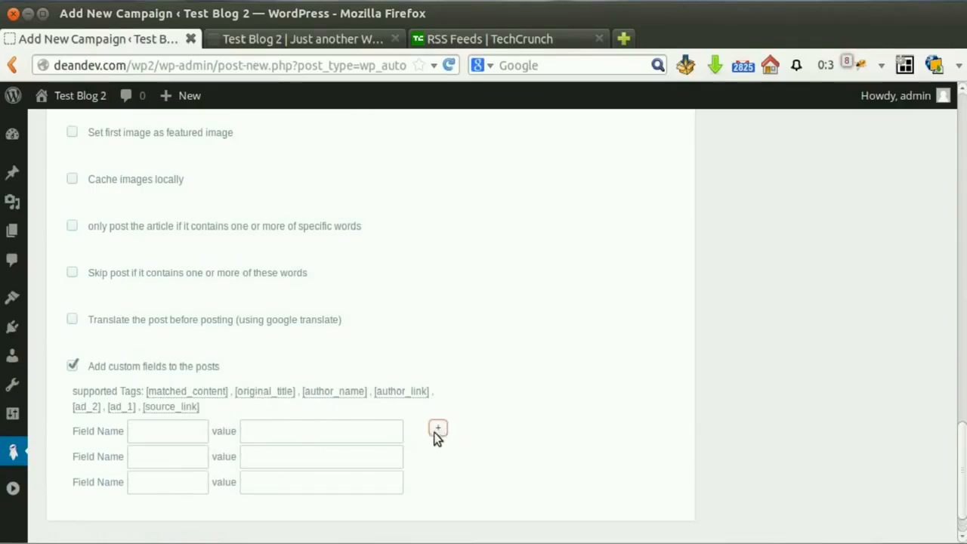
click(439, 429)
scroll(313, 376, down, 1)
click(72, 314)
- Publish the articles campaign
drag(962, 460, 963, 200)
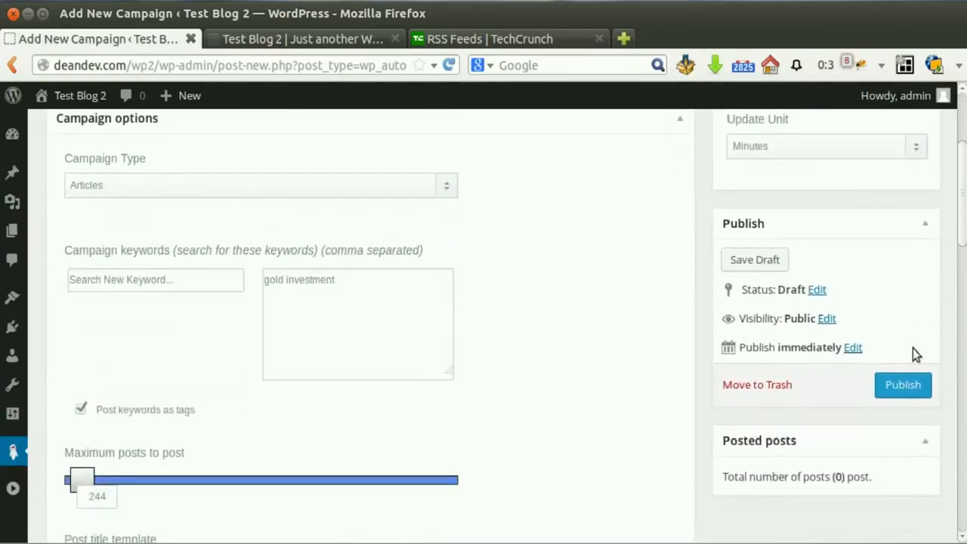
click(914, 385)
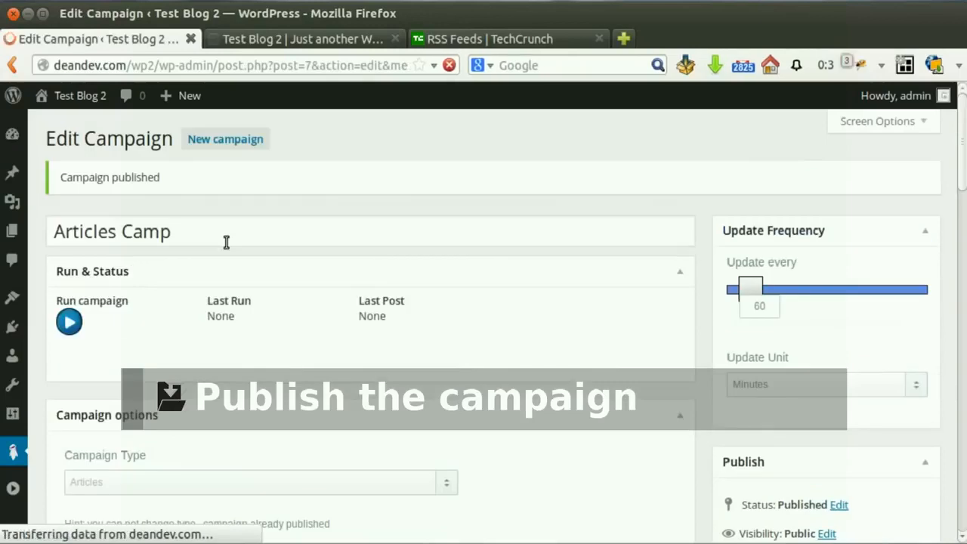
- Run the published articles campaign and review its processing log
drag(76, 183, 195, 181)
click(195, 182)
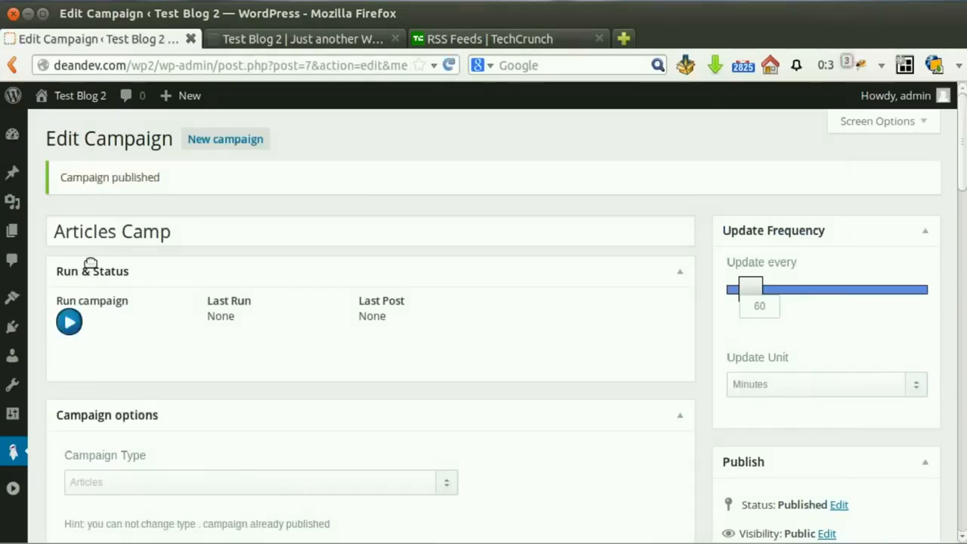
click(71, 323)
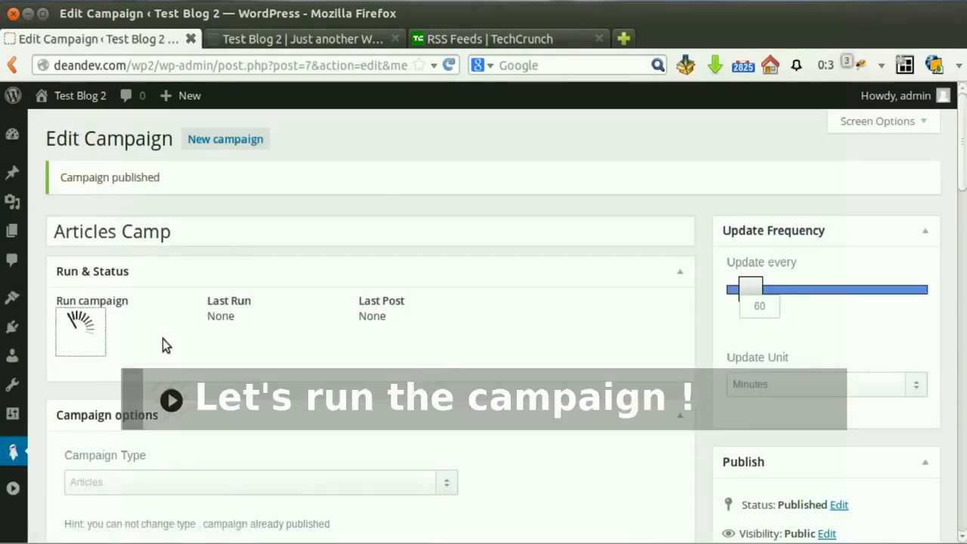
scroll(163, 339, down, 1)
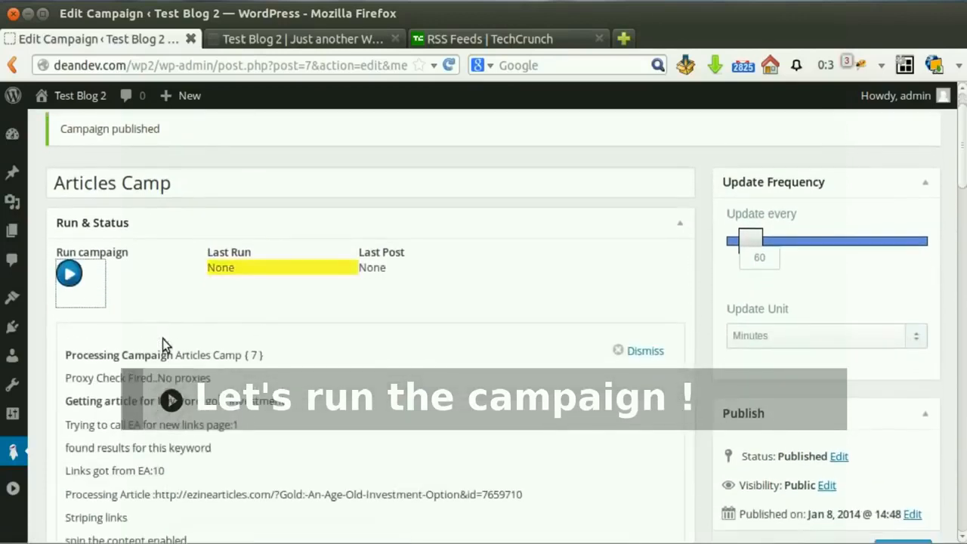
scroll(163, 339, down, 1)
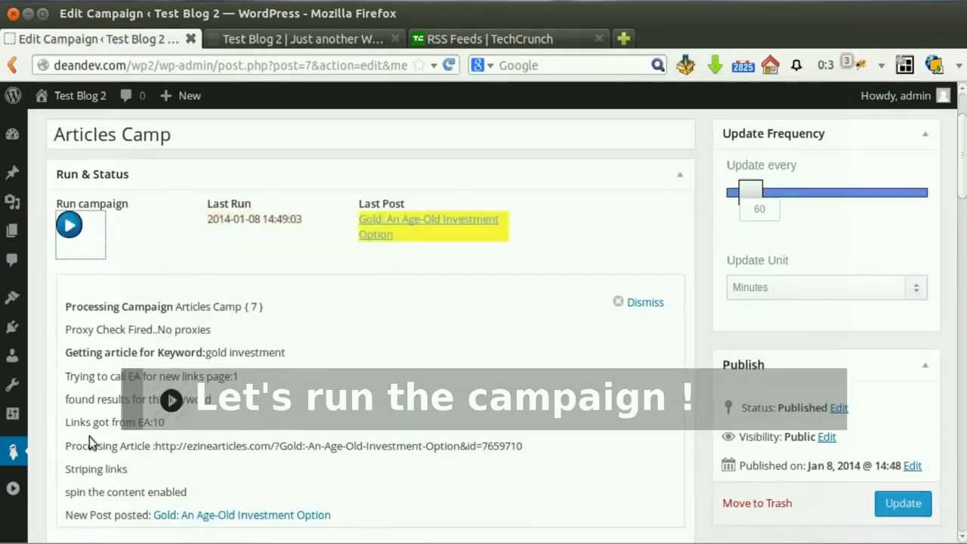
drag(65, 516, 149, 519)
click(122, 498)
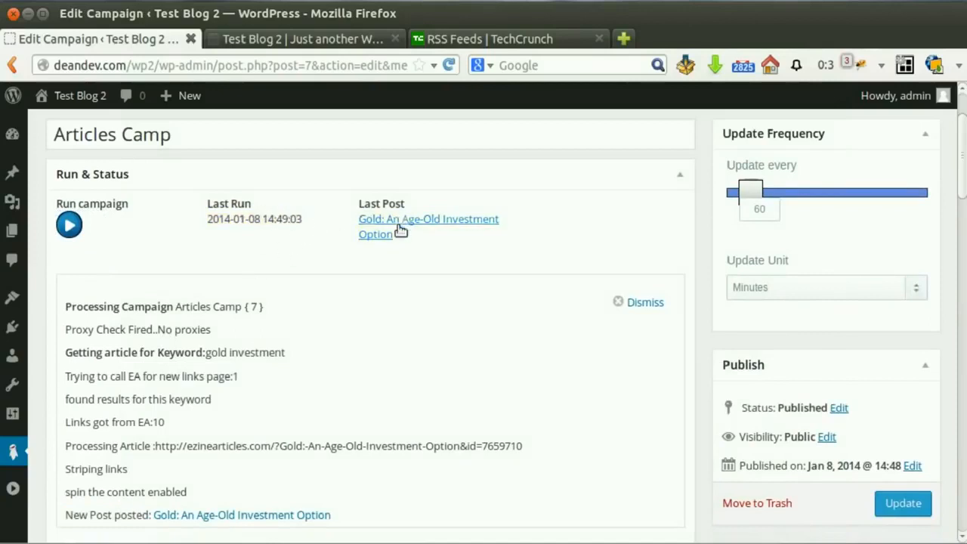
- View the campaign's last post on the blog in a separate tab and close it when finished
middle_click(377, 237)
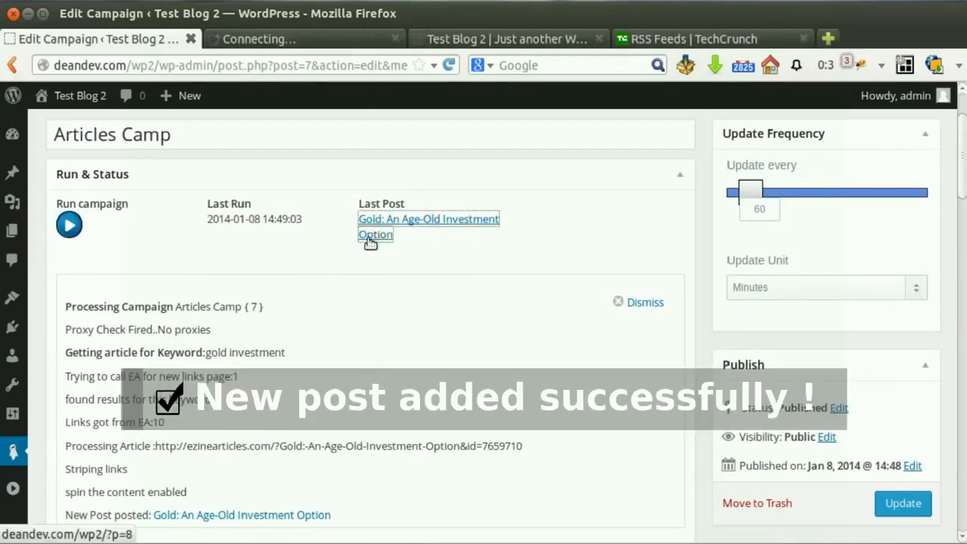
click(336, 42)
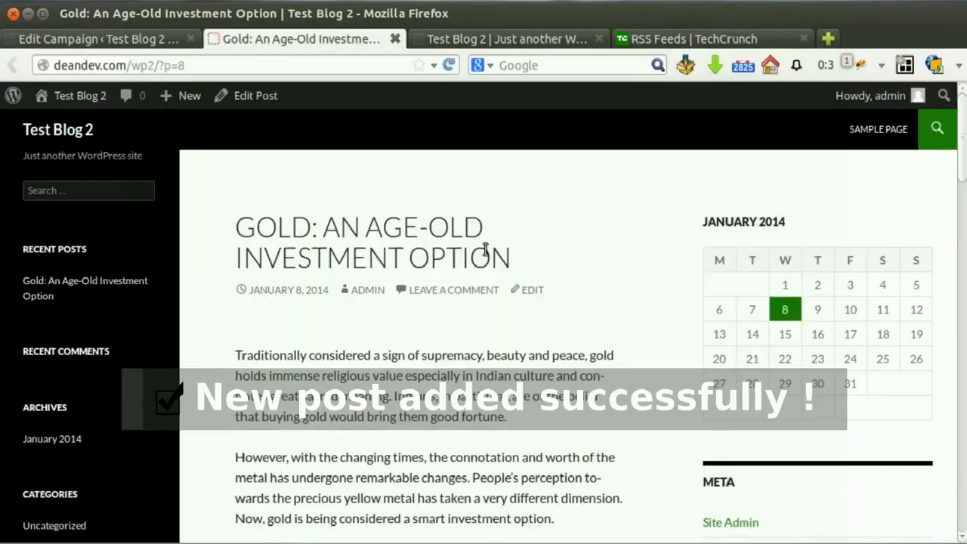
drag(962, 170, 937, 158)
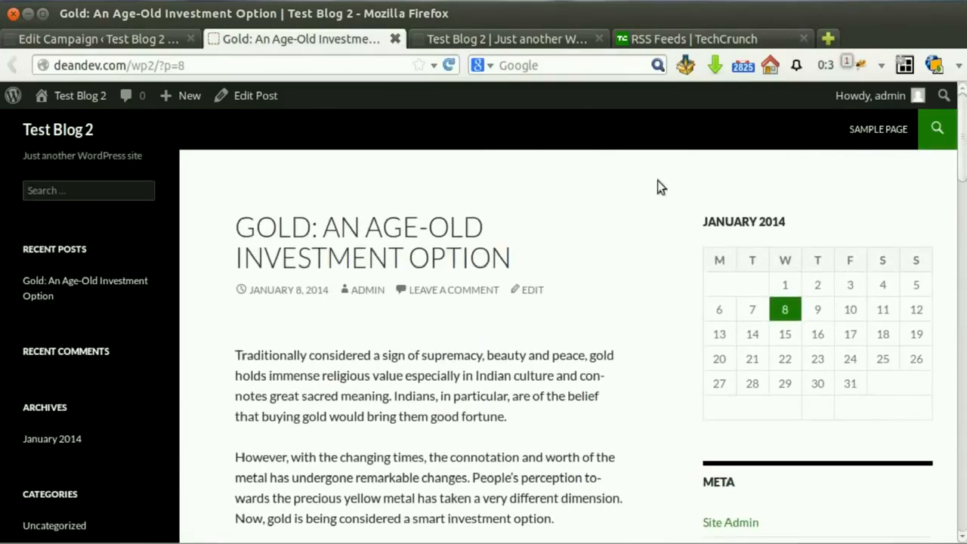
click(395, 39)
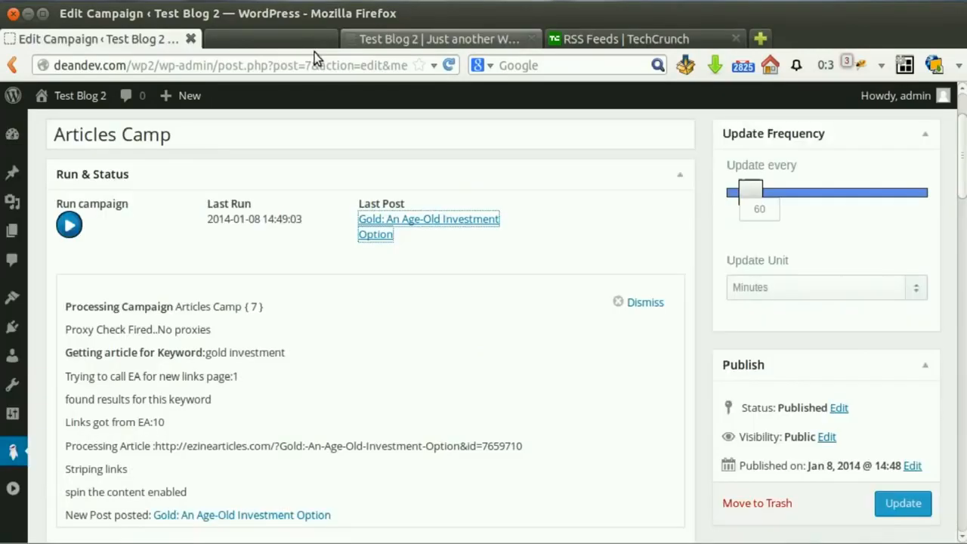
- Run the articles campaign again, check its latest post on the blog, and dismiss the processing log
click(76, 225)
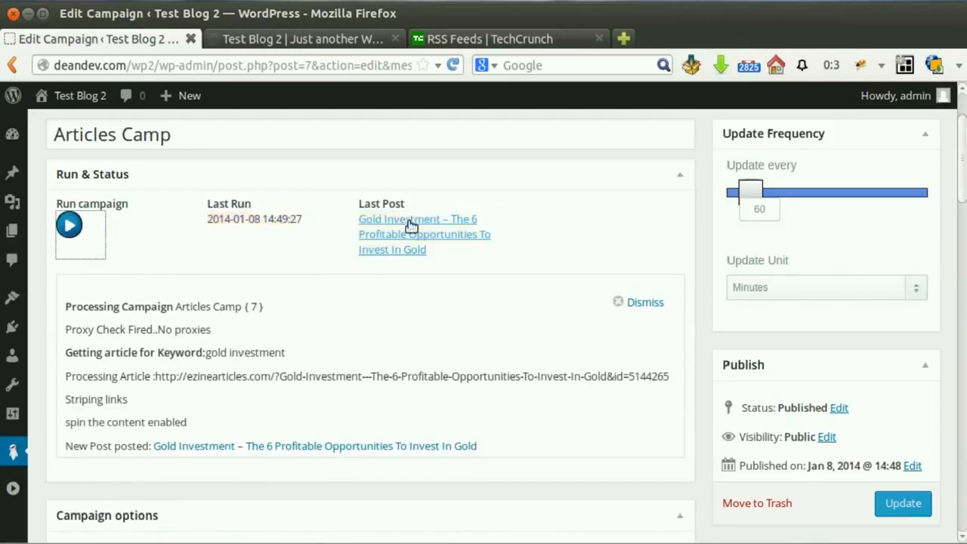
middle_click(368, 242)
click(258, 37)
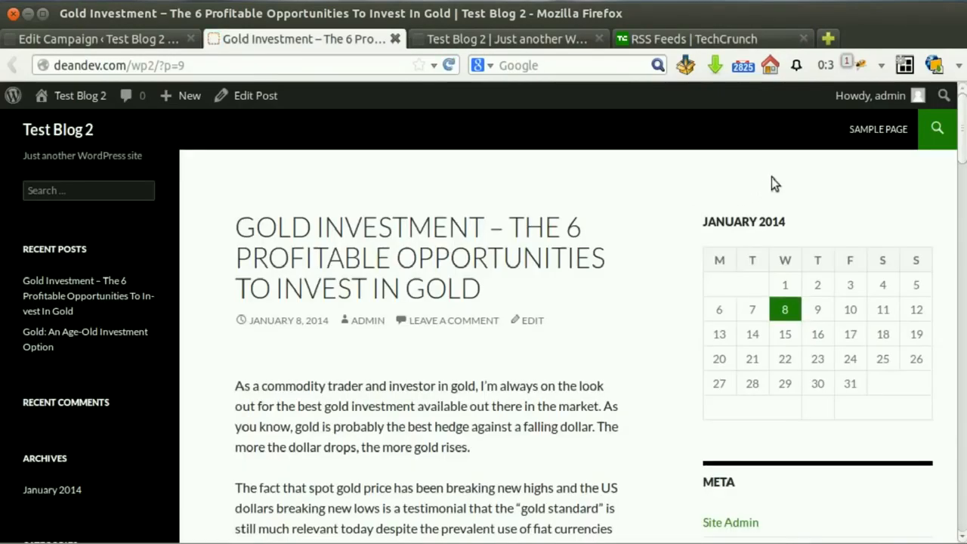
scroll(965, 189, down, 4)
drag(965, 189, 954, 65)
click(394, 38)
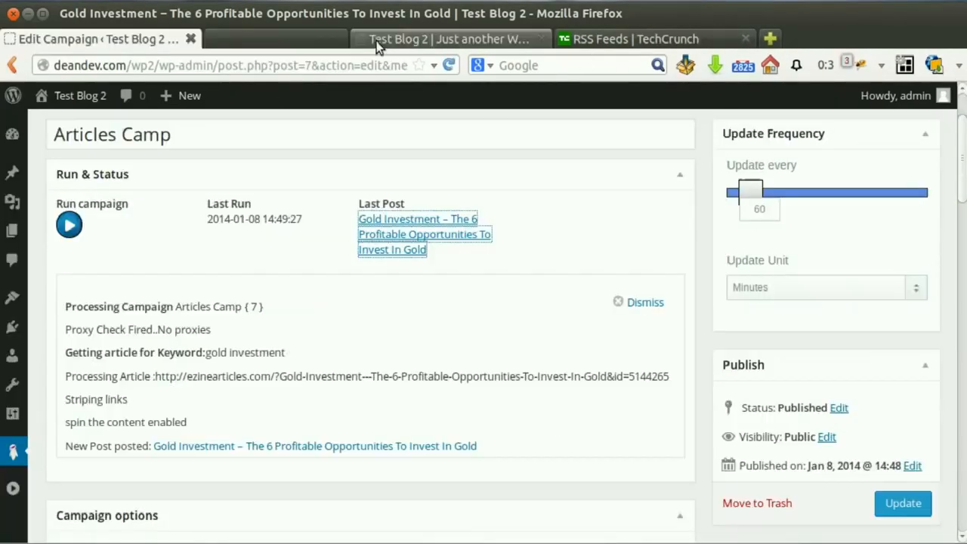
click(643, 302)
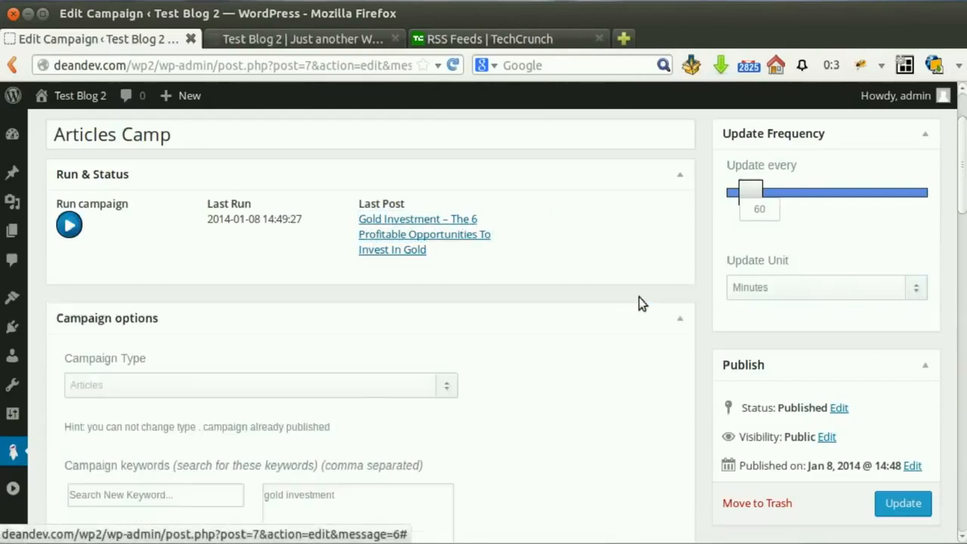
- Set the campaign's update frequency to every 46 minutes
scroll(752, 217, up, 3)
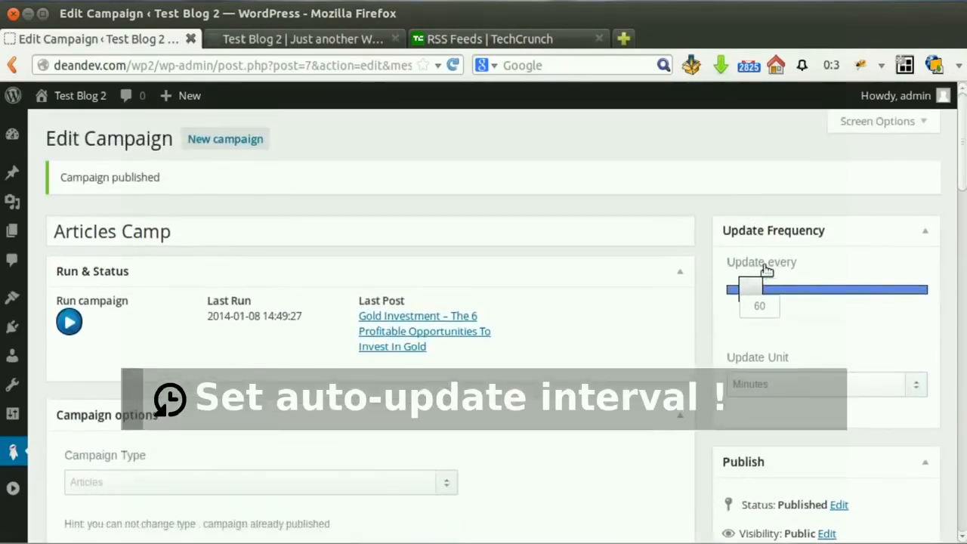
drag(748, 284, 748, 287)
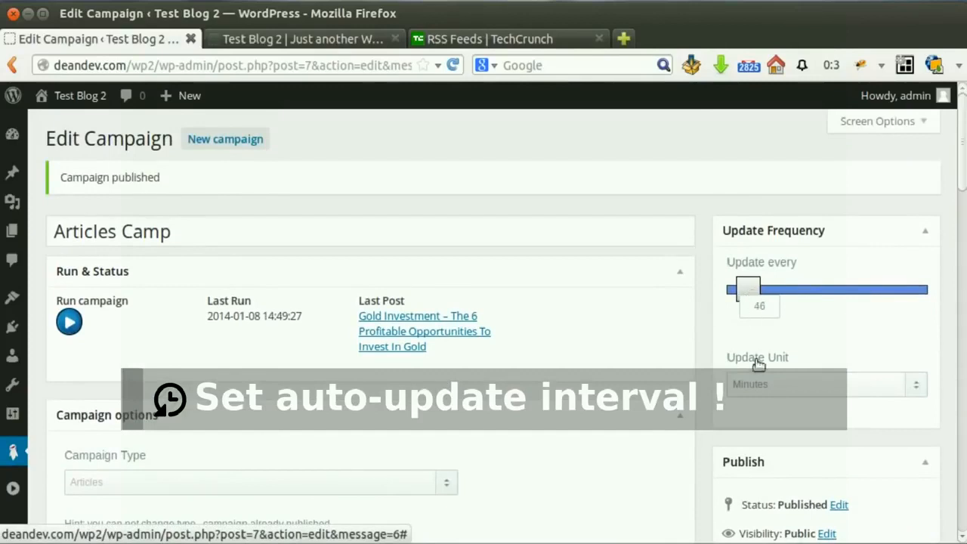
click(764, 375)
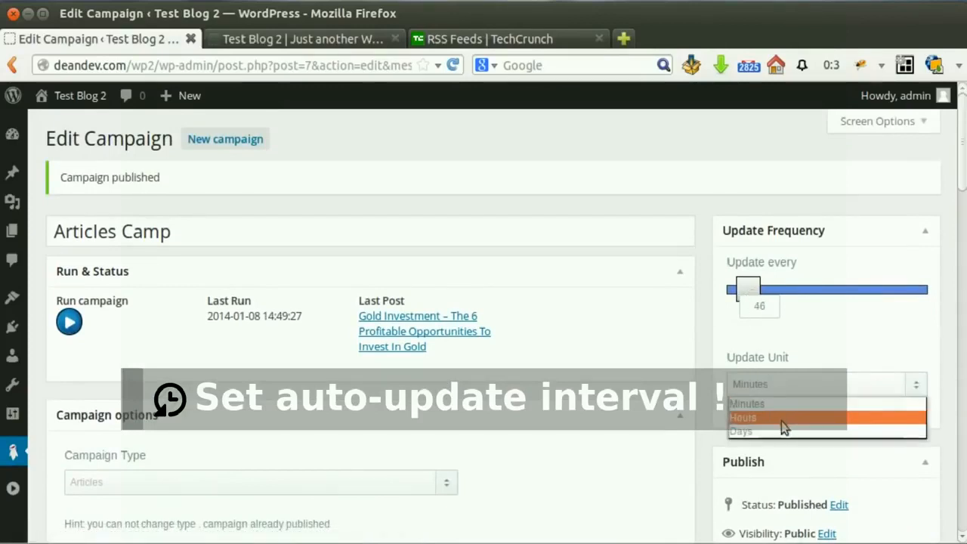
click(767, 397)
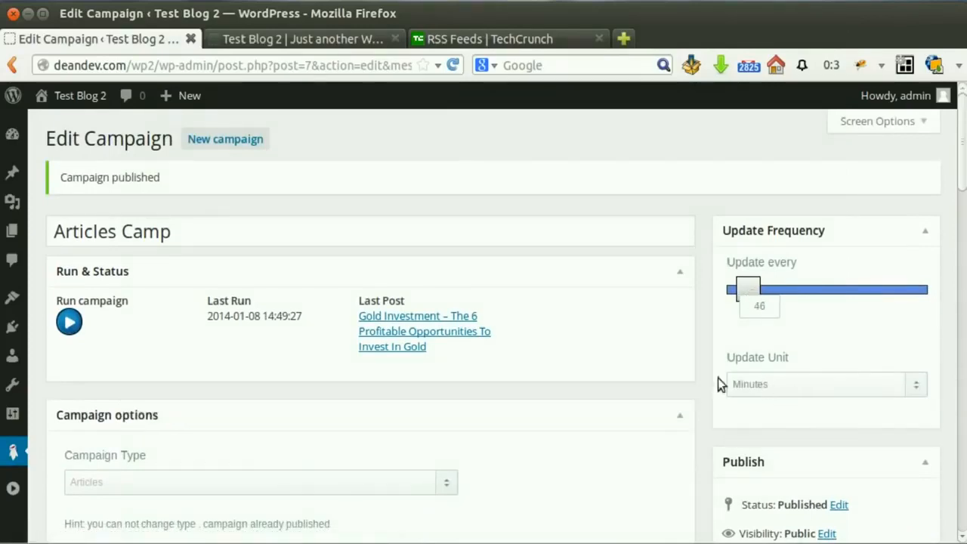
scroll(724, 363, down, 3)
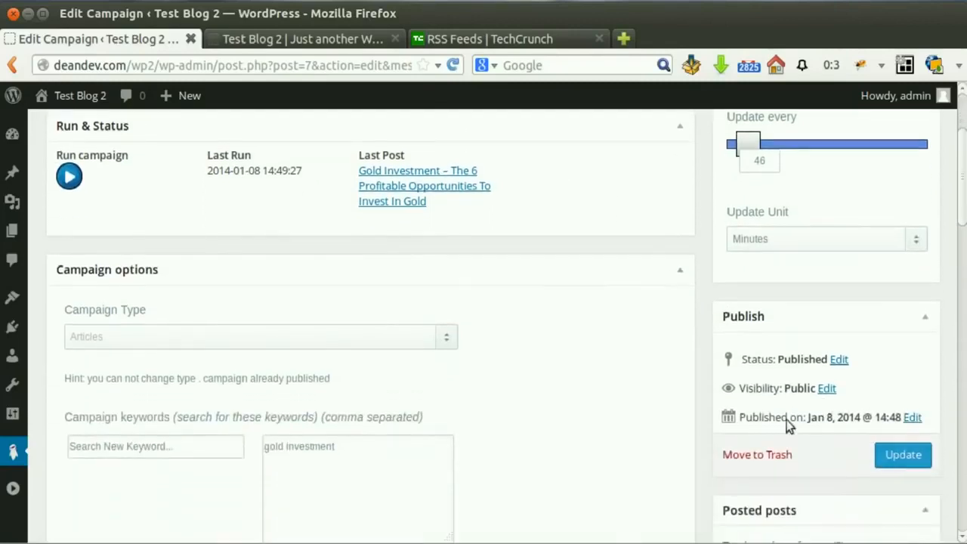
scroll(639, 378, up, 3)
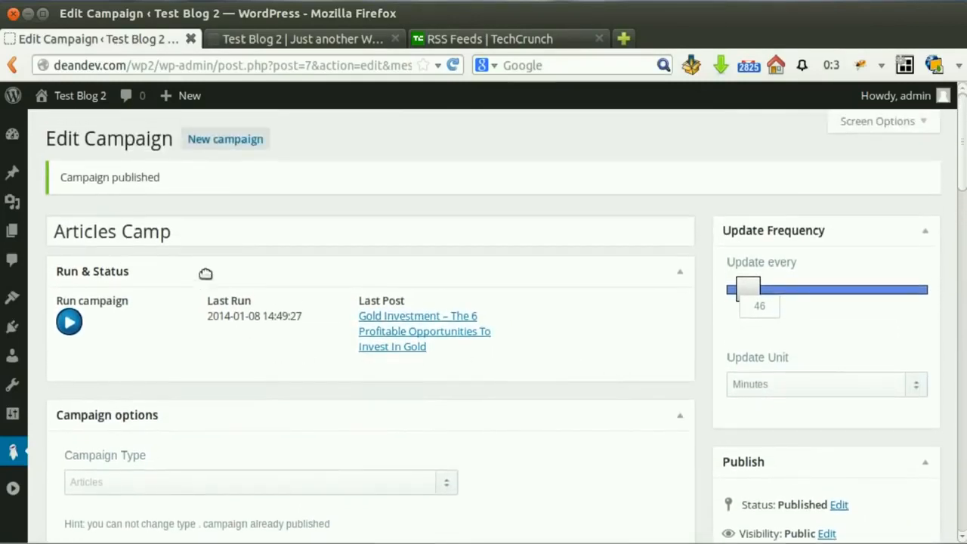
- Start a new campaign titled "Feeds Camp" and set its campaign type to Feeds
click(224, 142)
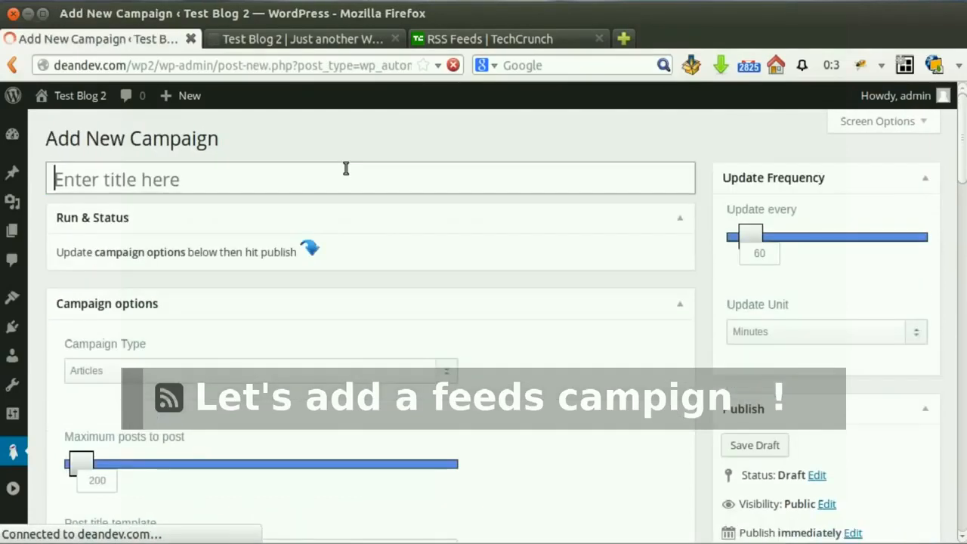
text(F)
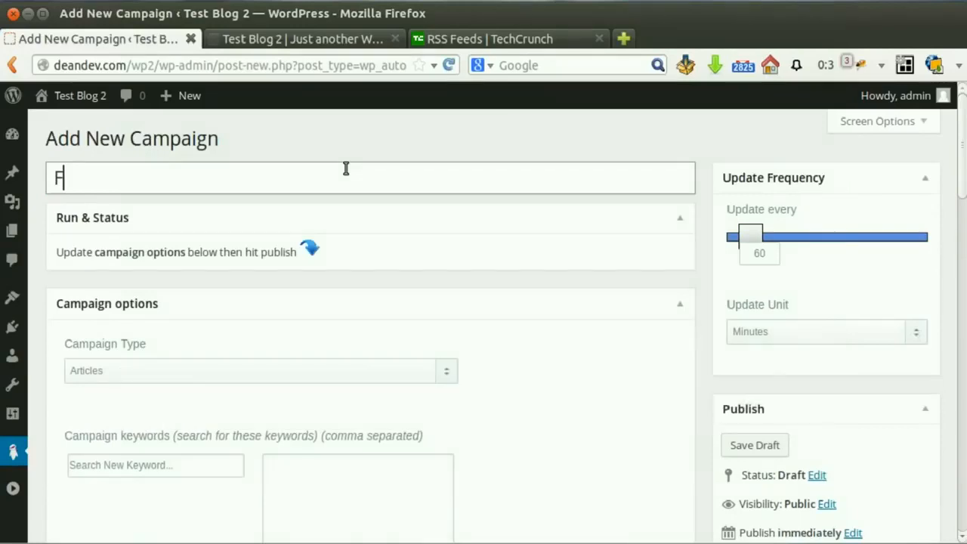
text(eeds Camp)
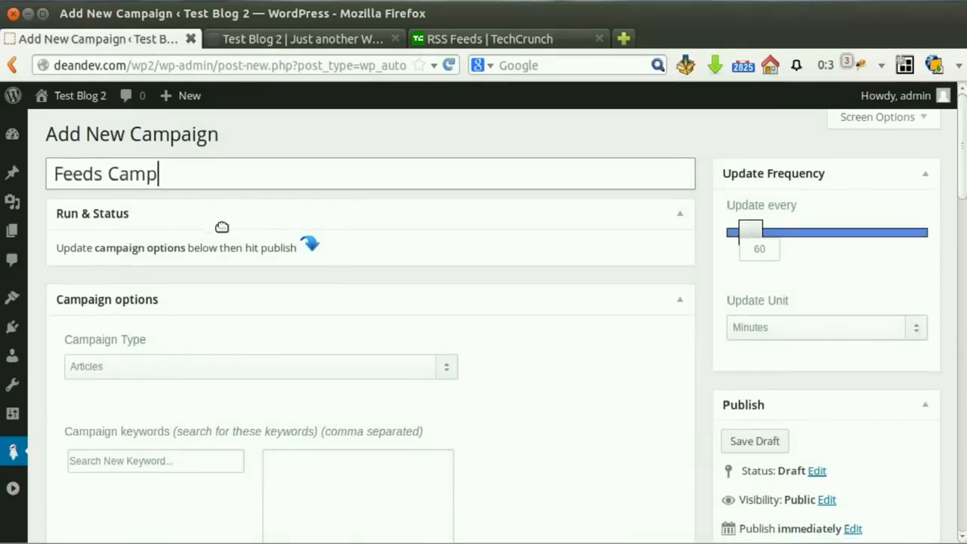
scroll(231, 452, down, 3)
click(224, 273)
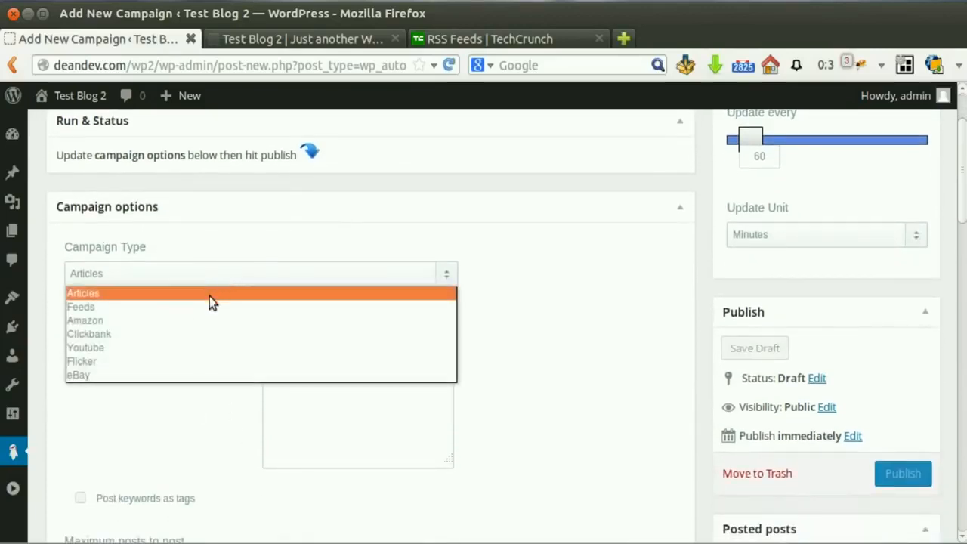
click(183, 308)
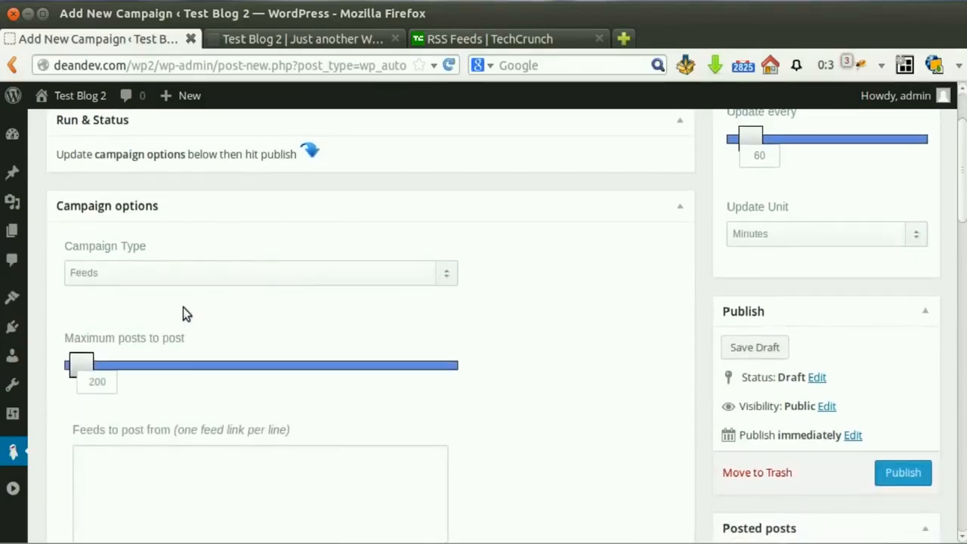
scroll(183, 307, down, 4)
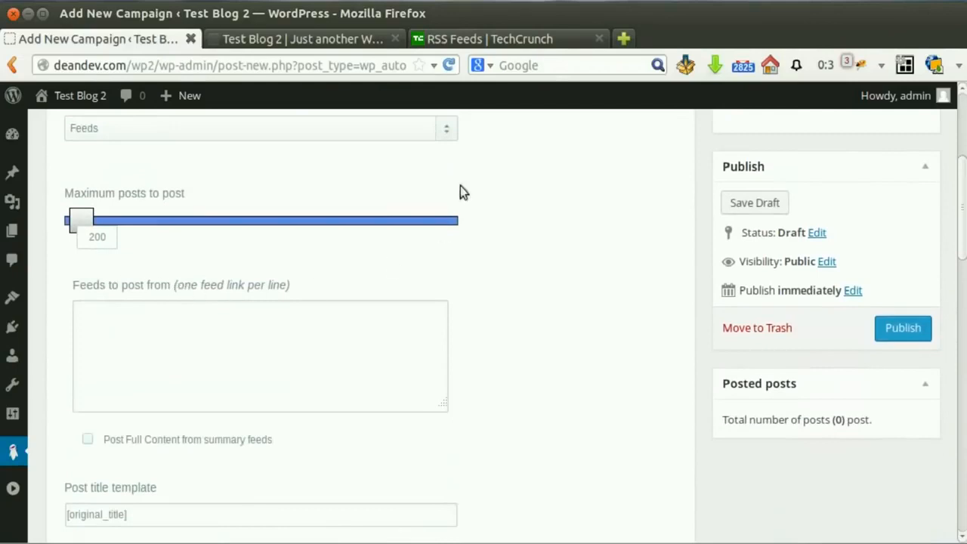
- Open the main TechCrunch feed from TechCrunch's RSS Feeds page
click(492, 39)
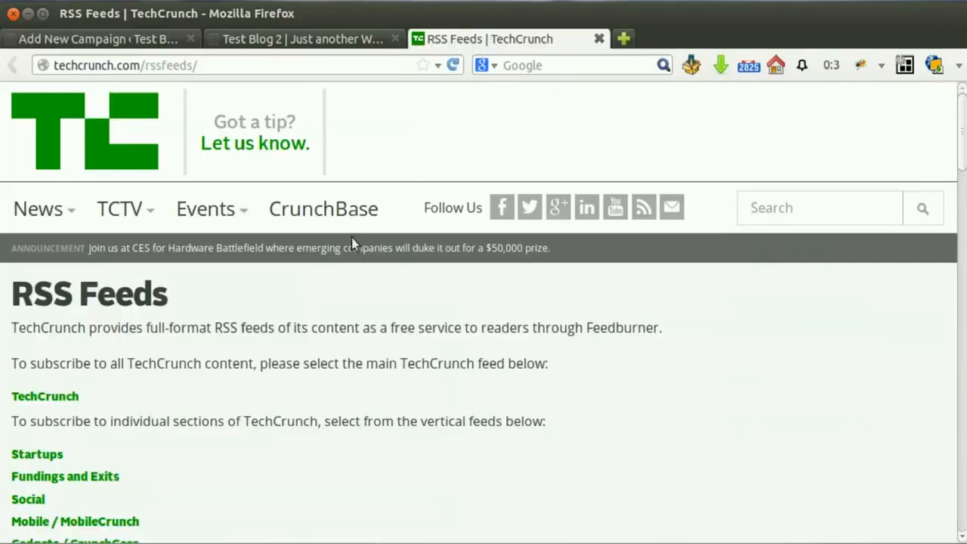
scroll(351, 240, down, 1)
click(45, 349)
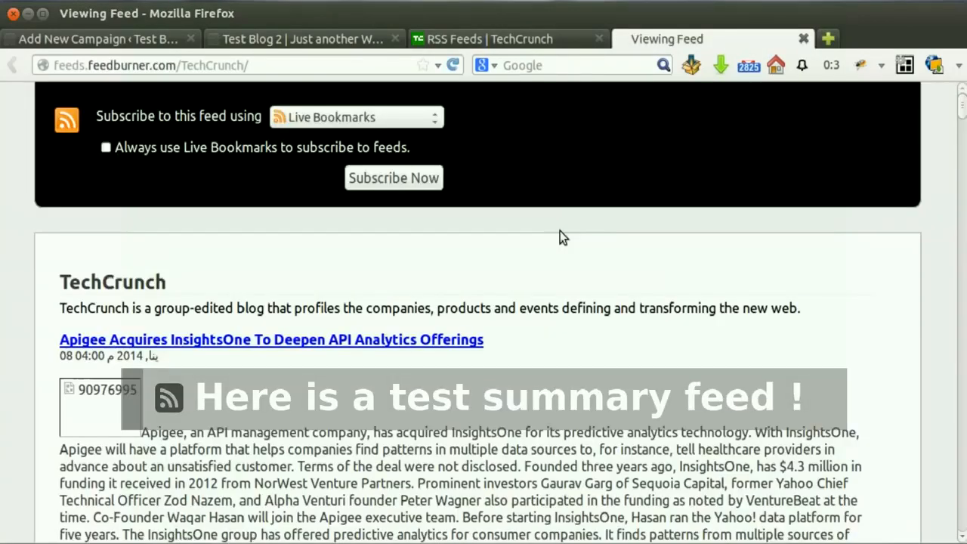
- Examine how much of each article's text the TechCrunch feed entries include
drag(78, 309, 293, 313)
click(580, 284)
scroll(579, 283, down, 4)
scroll(574, 286, down, 14)
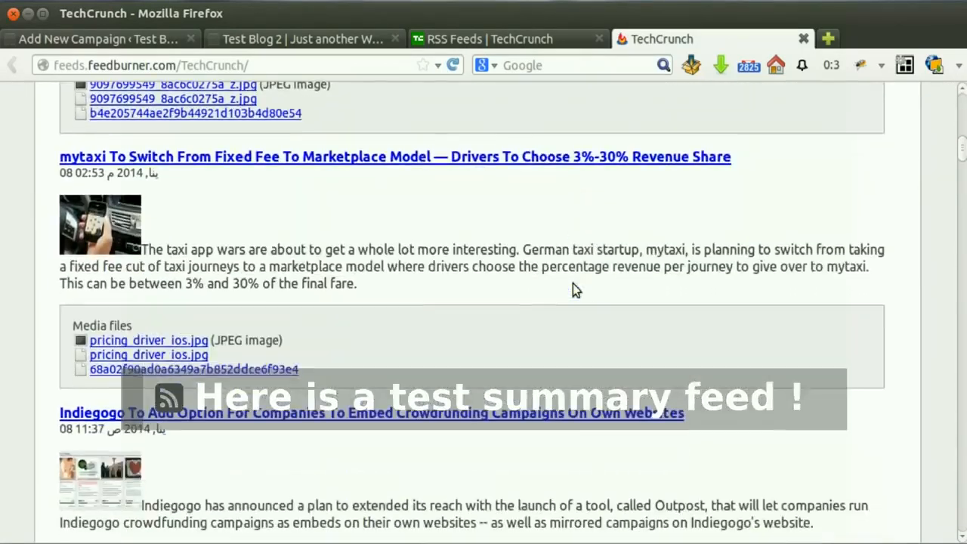
scroll(573, 284, down, 7)
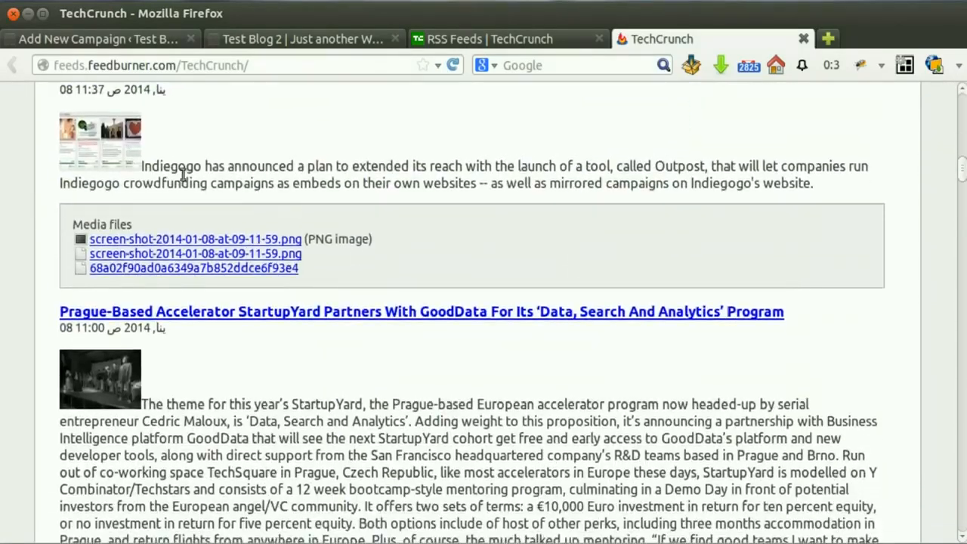
drag(183, 174, 352, 205)
click(352, 205)
scroll(352, 205, up, 4)
click(235, 66)
key(ctrl+c)
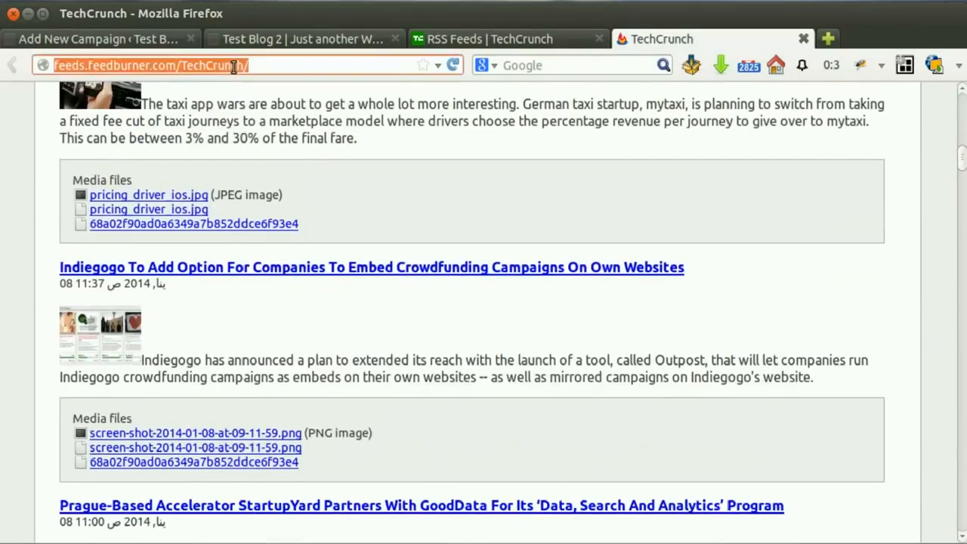
click(162, 39)
click(199, 335)
key(ctrl+v)
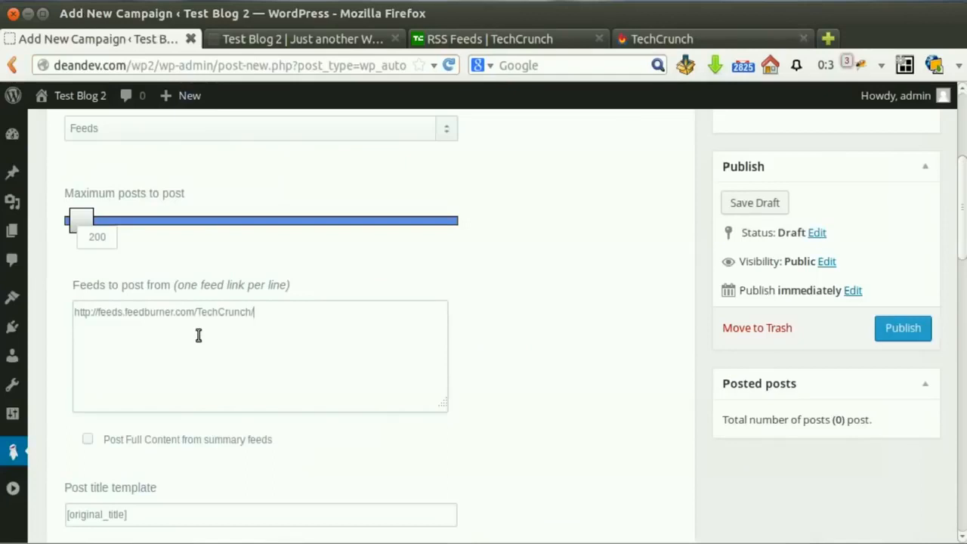
- Enable posting full content from summary feeds for the new campaign, and check the TechCrunch feed entries again
scroll(372, 339, down, 1)
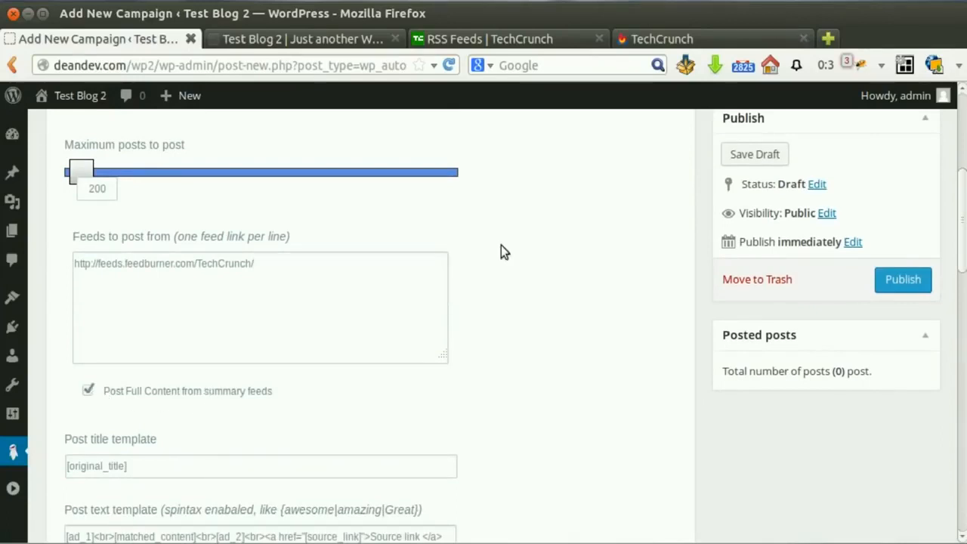
click(656, 43)
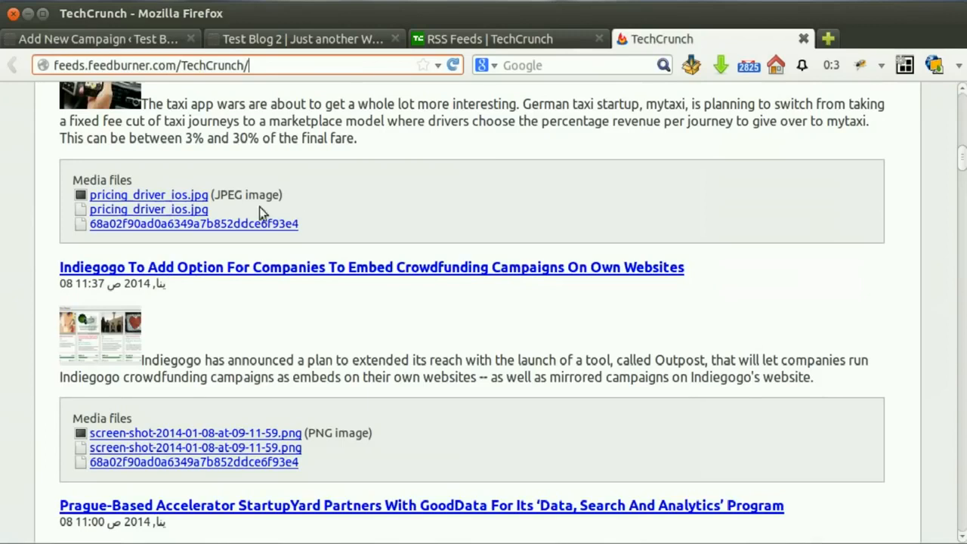
scroll(226, 206, up, 1)
click(118, 44)
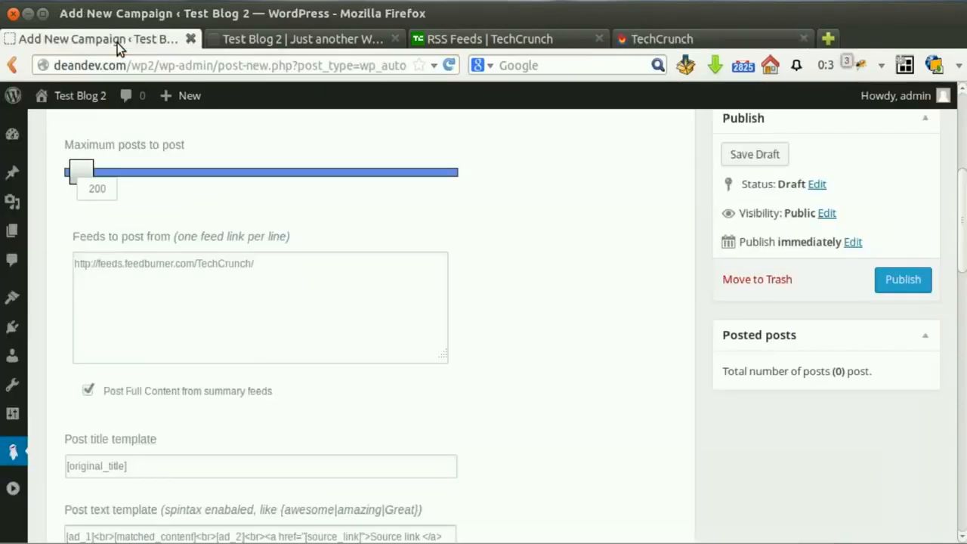
scroll(340, 296, down, 4)
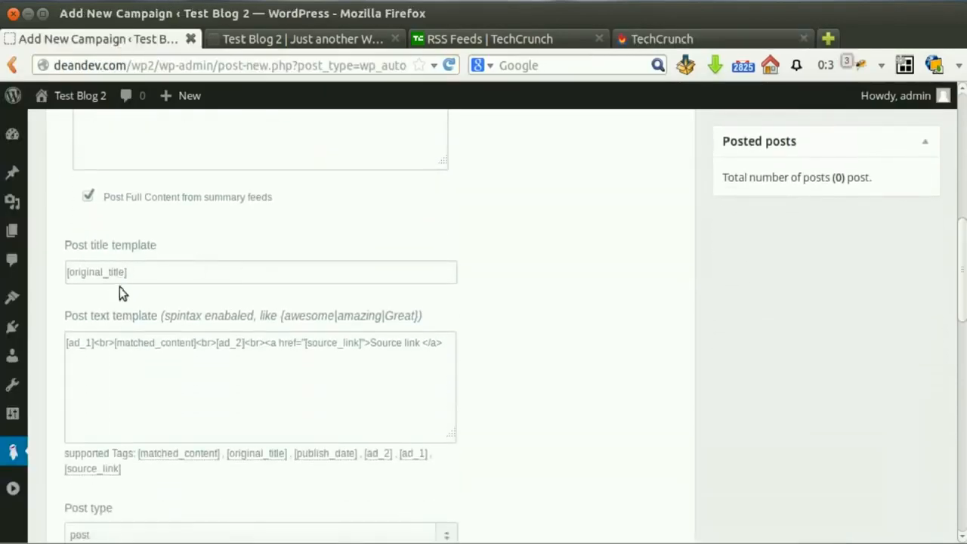
- Review the remaining post options of the TechCrunch feeds campaign and publish it
drag(959, 298, 964, 480)
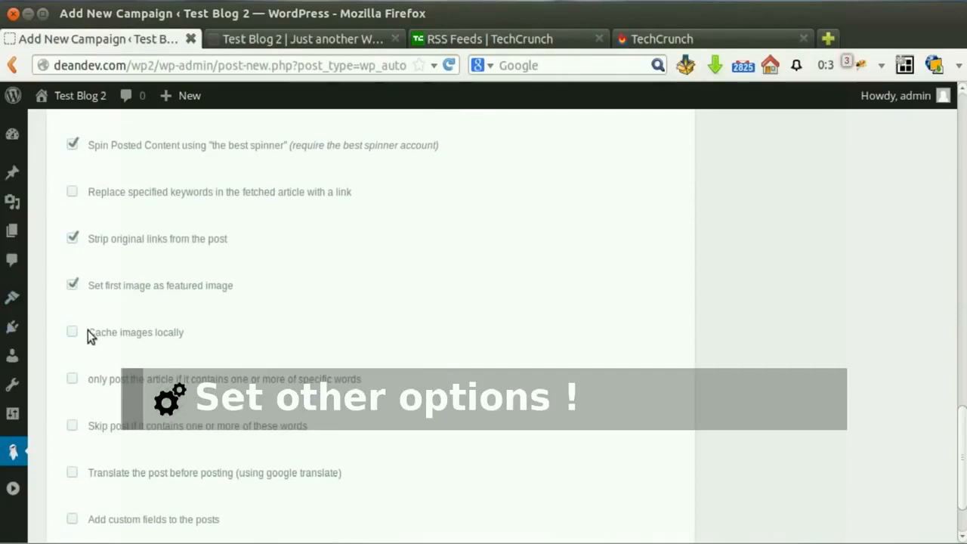
drag(960, 458, 957, 168)
click(904, 452)
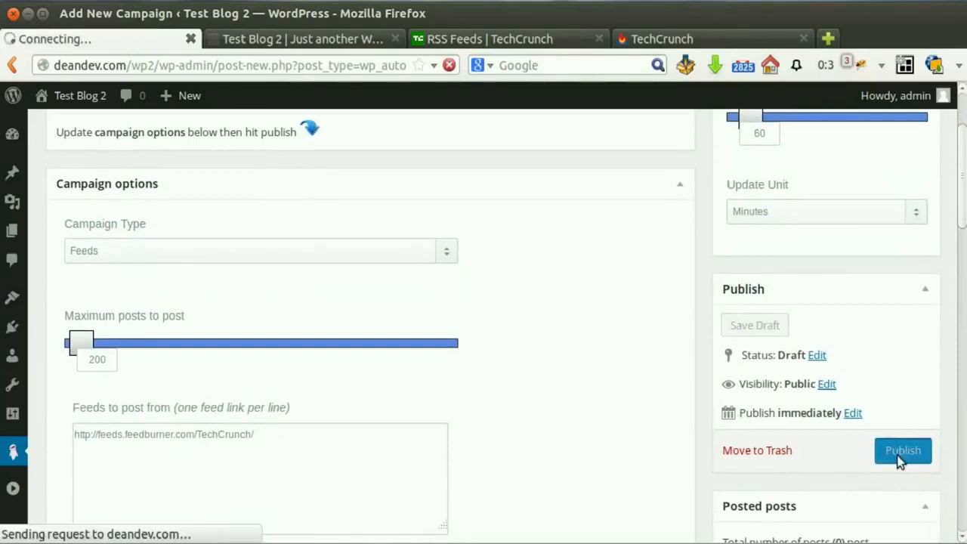
scroll(615, 317, up, 3)
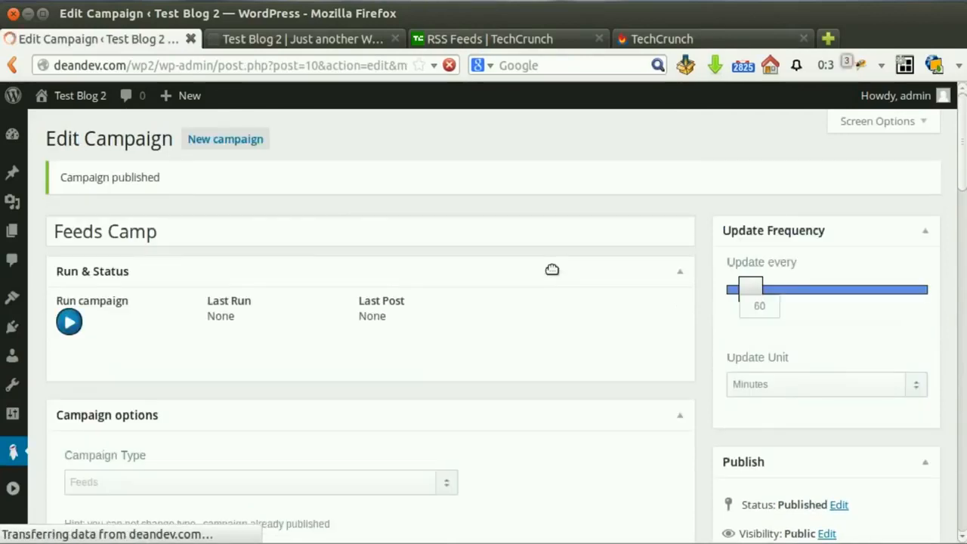
- Run the Feeds Camp campaign and look over its processing log
scroll(109, 257, down, 1)
click(69, 273)
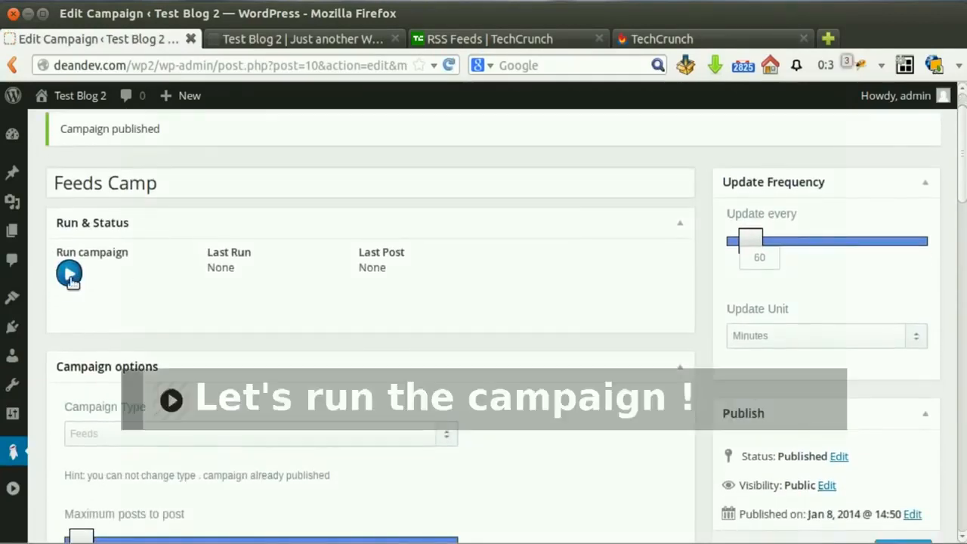
scroll(261, 316, up, 1)
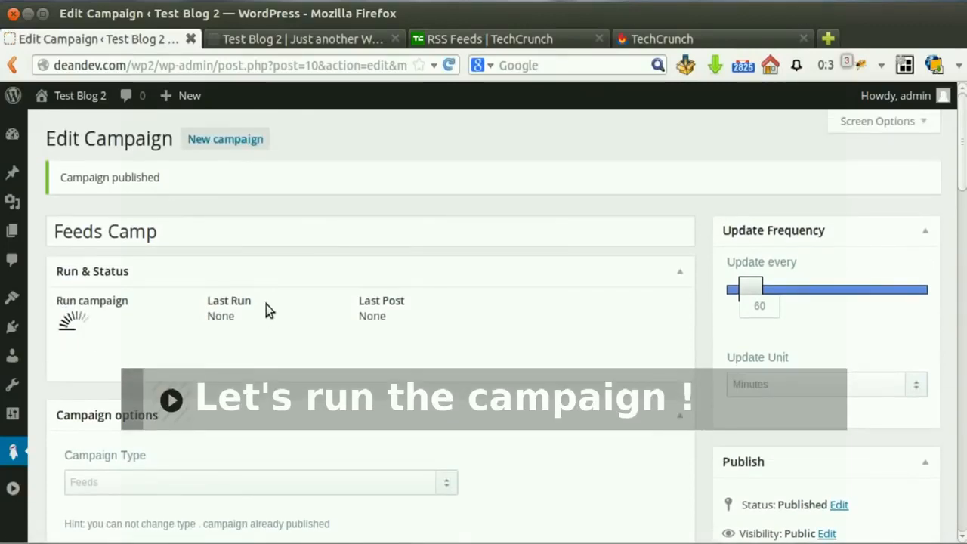
scroll(266, 309, down, 2)
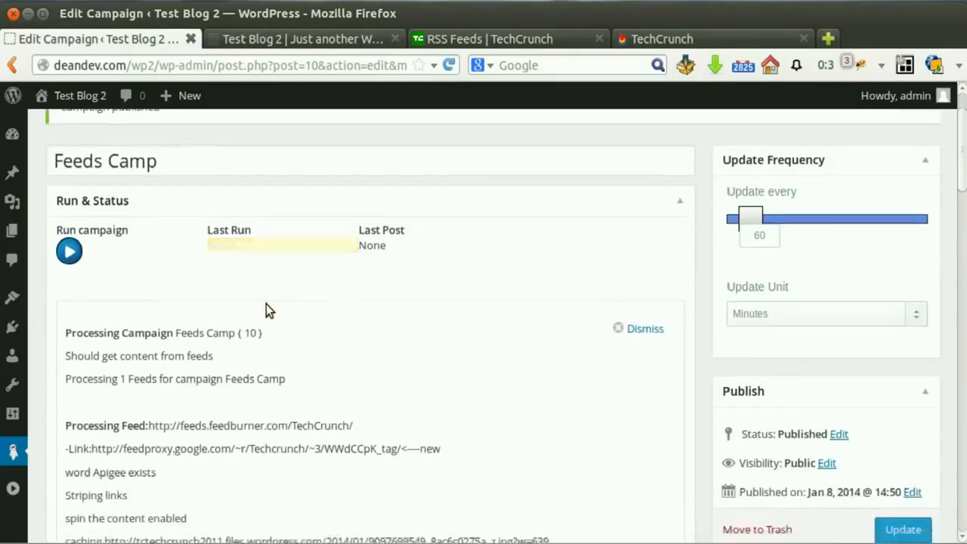
scroll(266, 304, down, 2)
scroll(267, 301, up, 1)
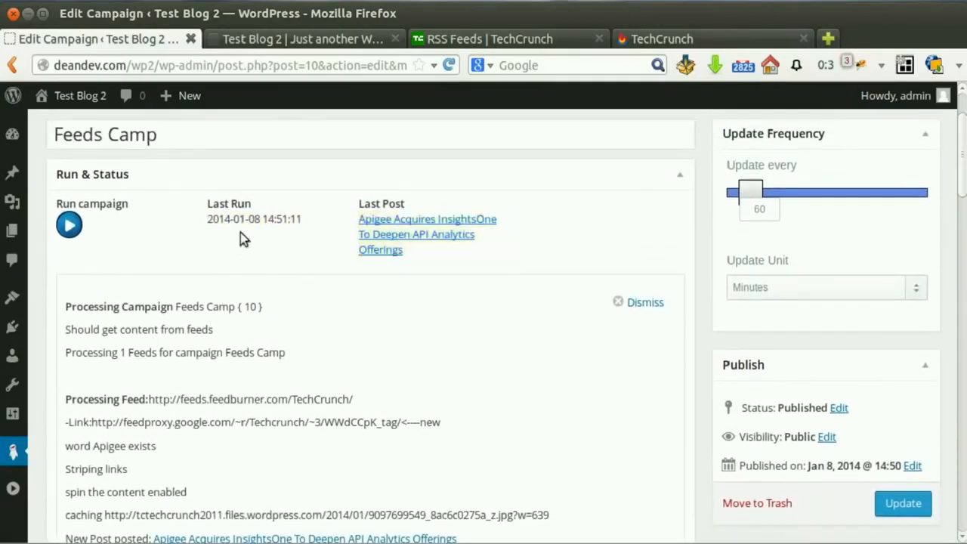
- Open the campaign's last post in a separate tab and read through its full text to the source link
middle_click(425, 232)
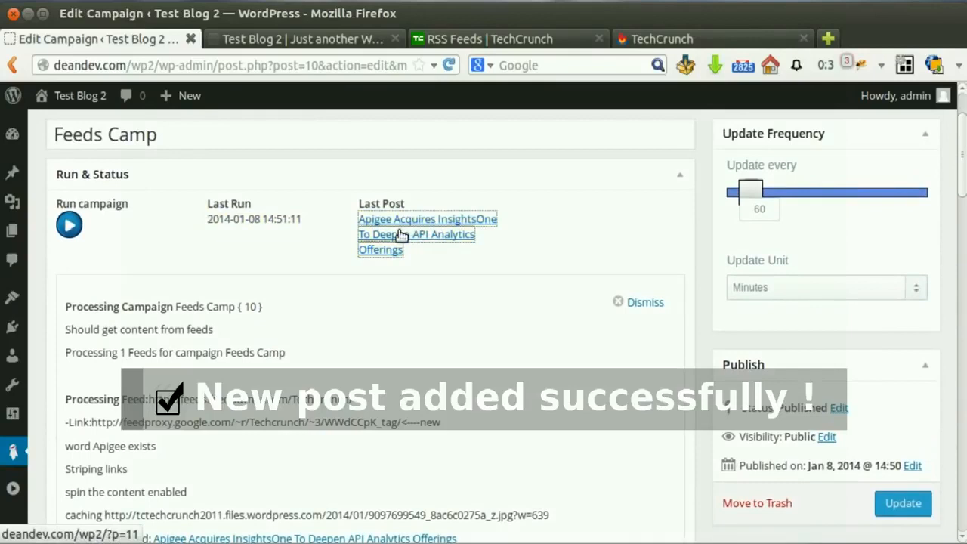
click(308, 42)
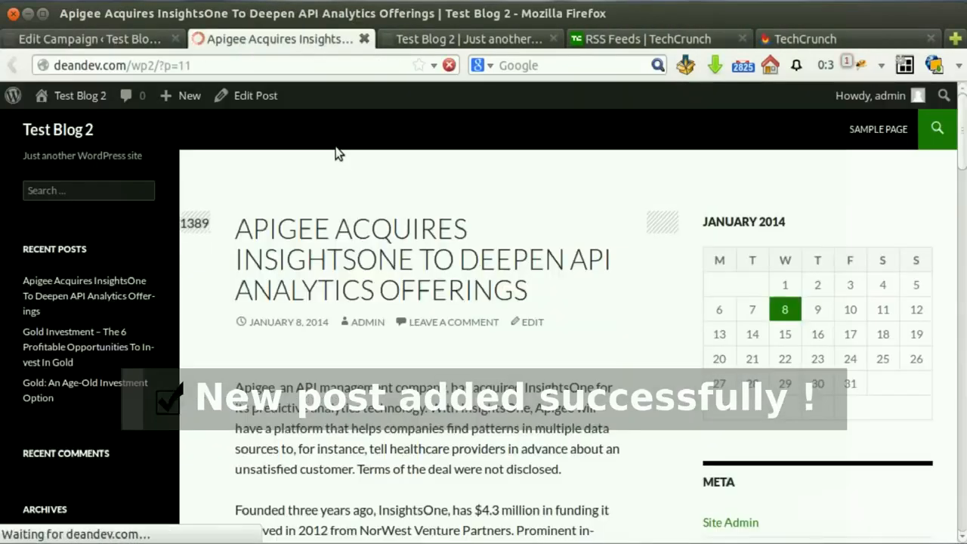
scroll(340, 181, down, 5)
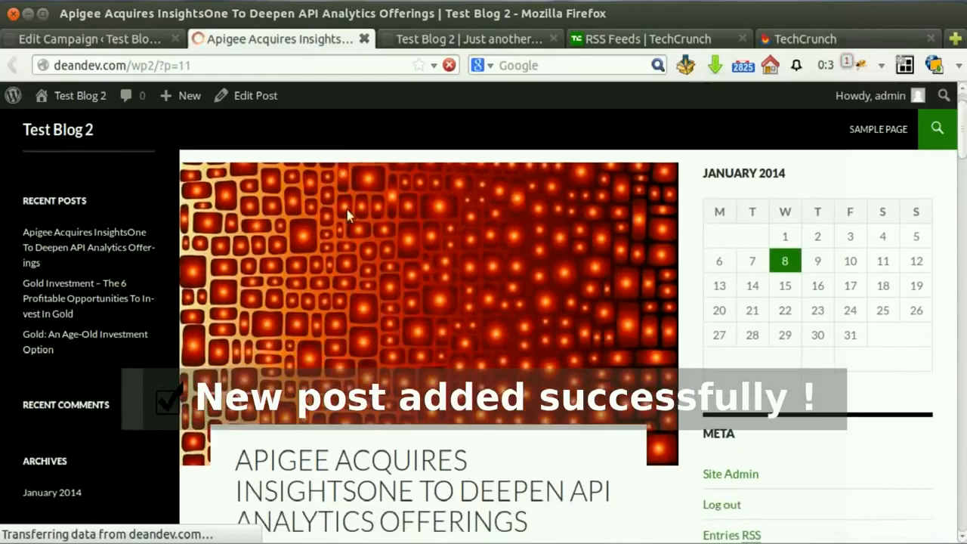
scroll(347, 202, down, 3)
drag(252, 217, 405, 250)
click(404, 251)
scroll(419, 251, down, 20)
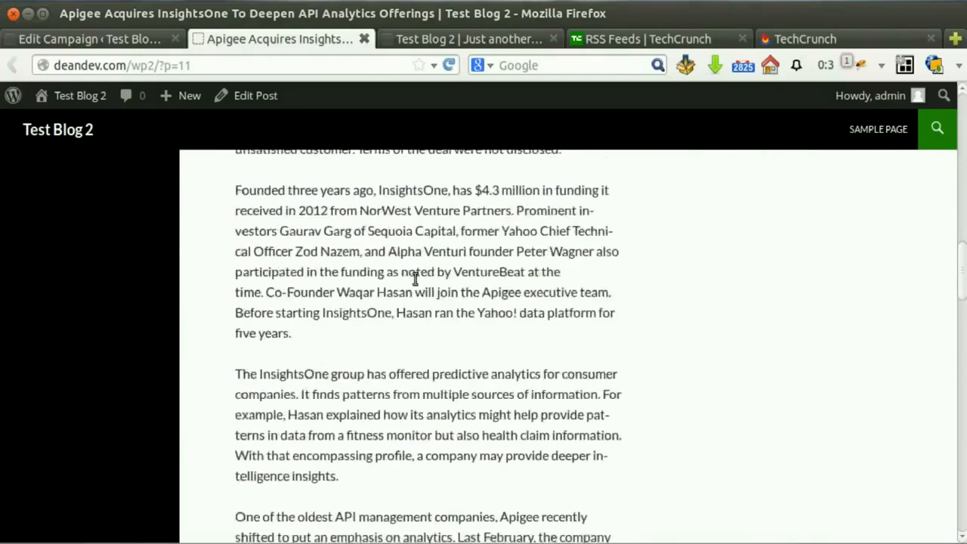
scroll(378, 257, down, 20)
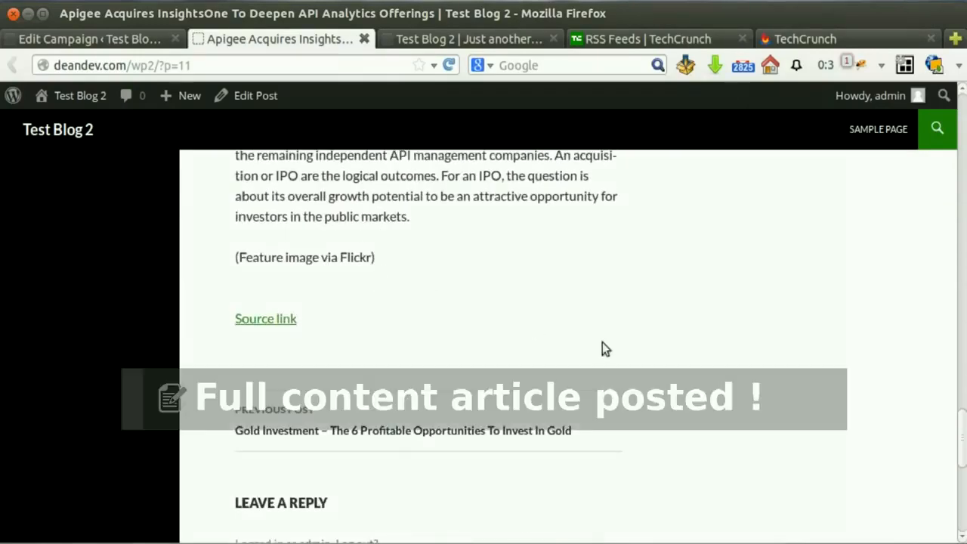
- Check the featured image above the title of the new Apigee post
scroll(697, 356, up, 17)
drag(964, 369, 963, 159)
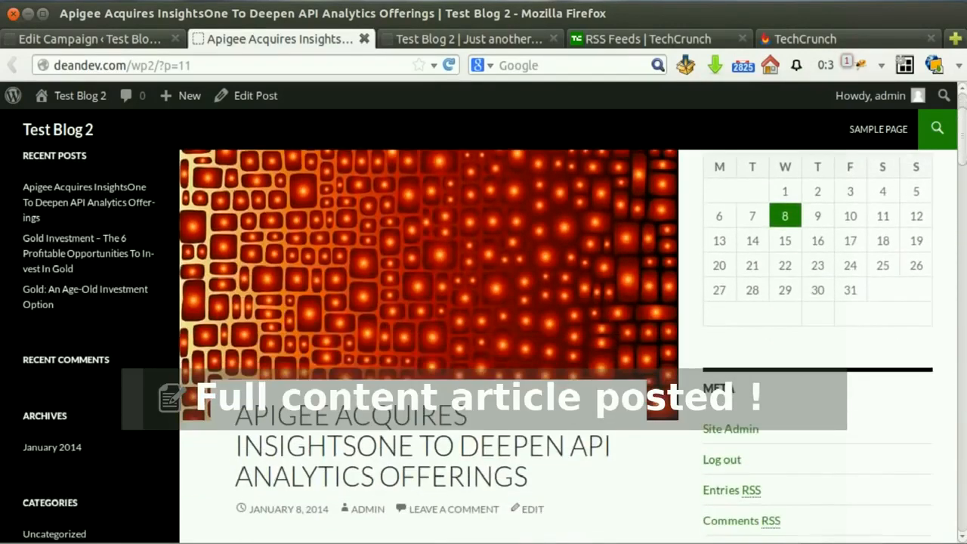
scroll(229, 231, up, 3)
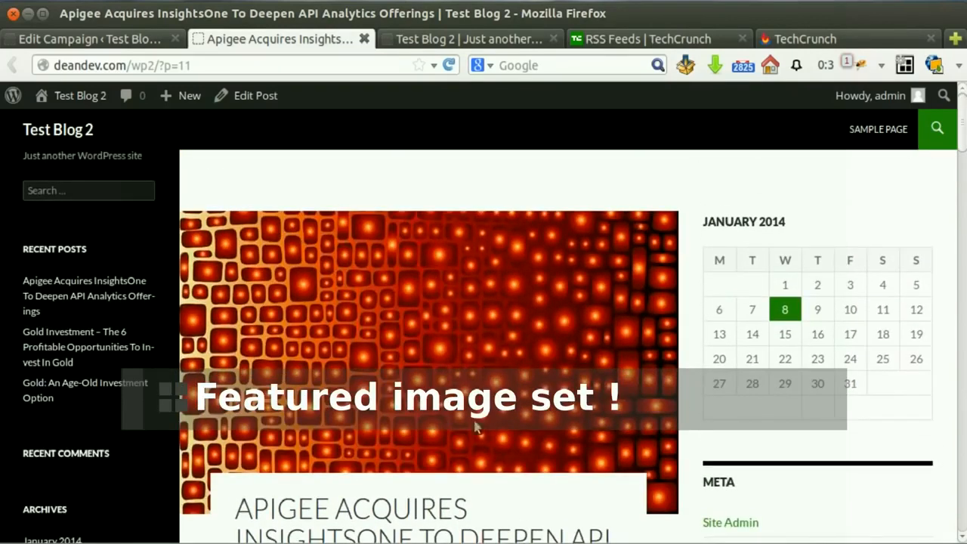
scroll(363, 386, down, 2)
scroll(400, 328, up, 1)
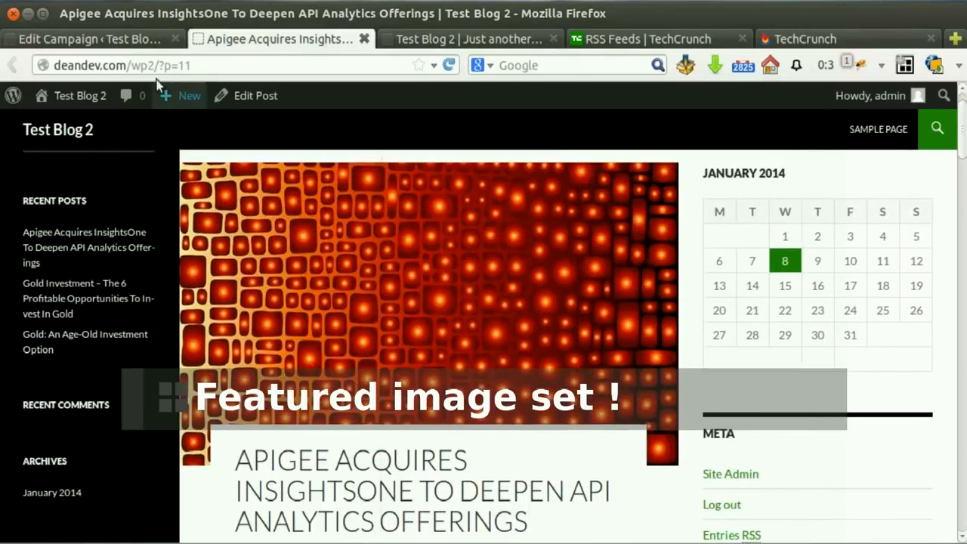
- Dismiss the run log of Feeds Camp, start a new campaign and close the viewed Apigee post
click(90, 38)
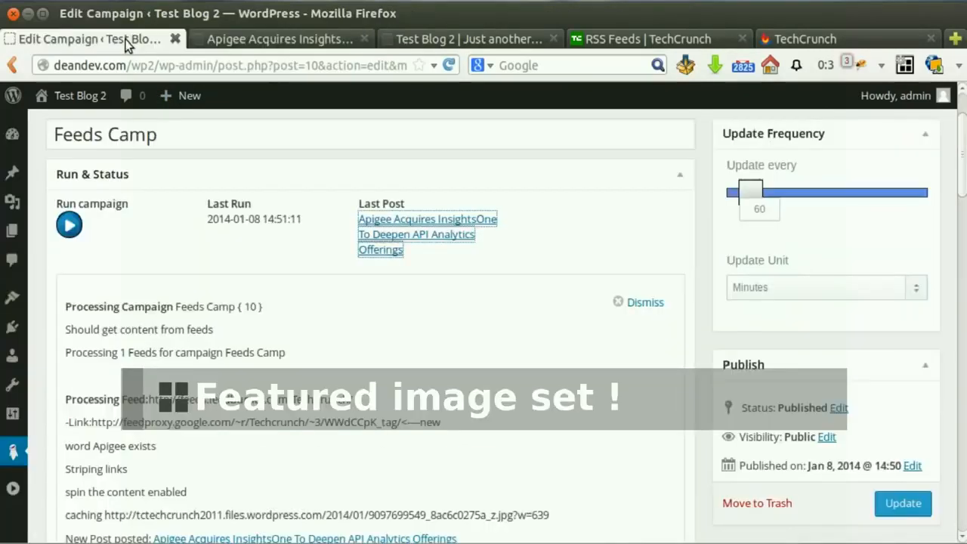
click(634, 303)
scroll(518, 310, up, 2)
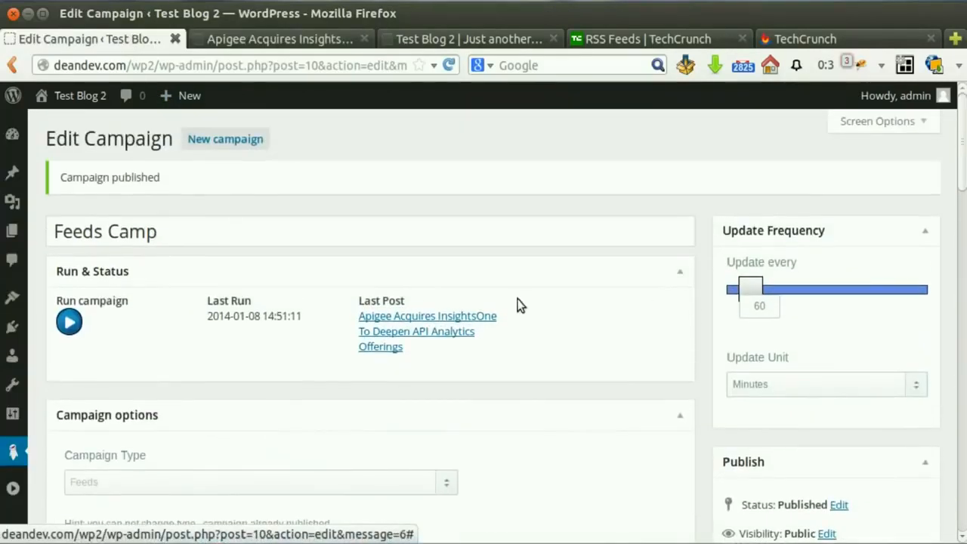
click(233, 145)
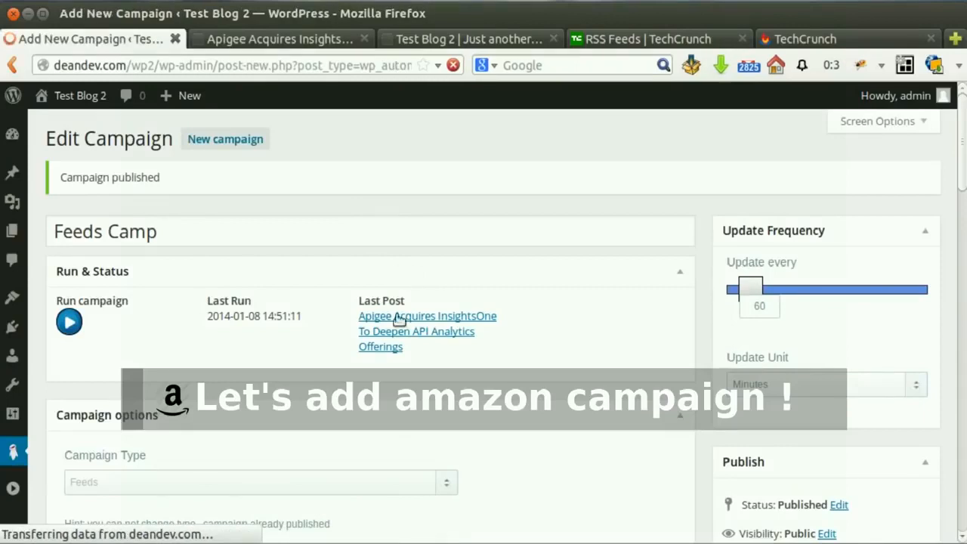
middle_click(319, 44)
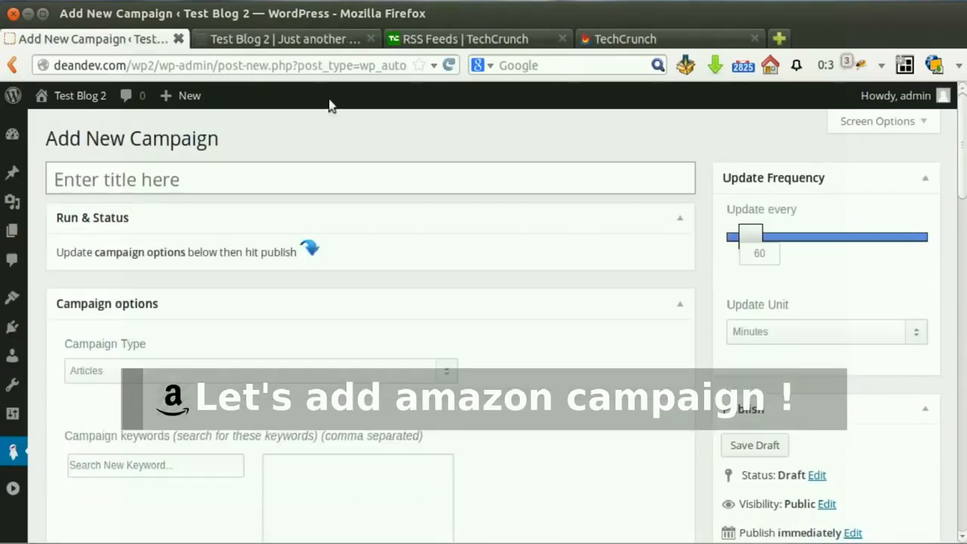
- Set the new campaign's type to Amazon and title it "Amazon camp"
scroll(482, 269, down, 3)
click(377, 274)
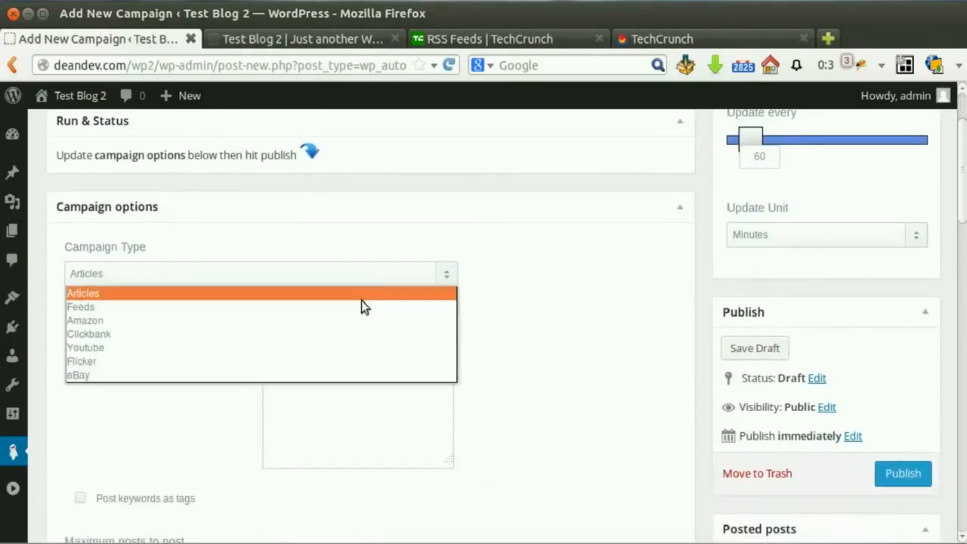
click(356, 322)
scroll(602, 320, up, 3)
click(370, 188)
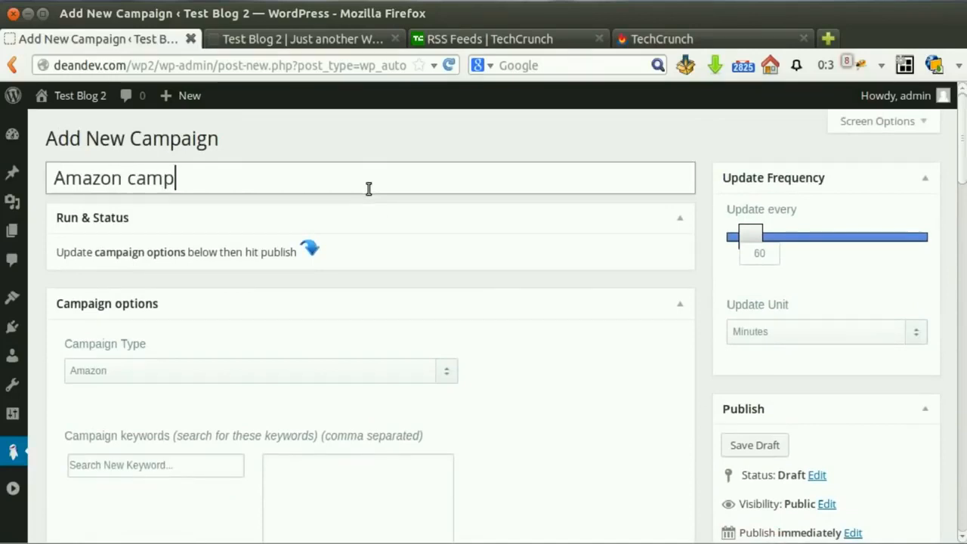
- Add the suggested keywords "macbook pro" and "macbook air" to the Amazon campaign's keywords
scroll(367, 188, down, 5)
click(215, 272)
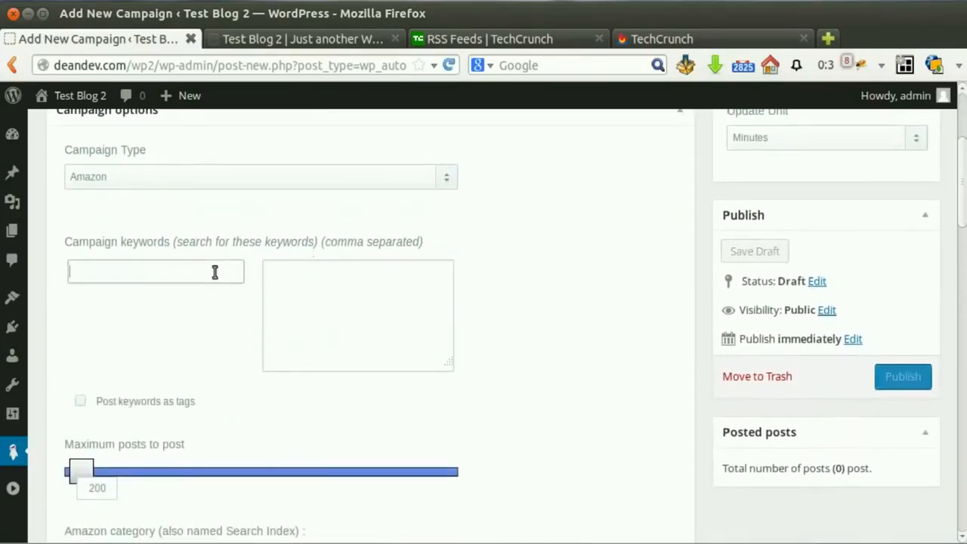
text(mac)
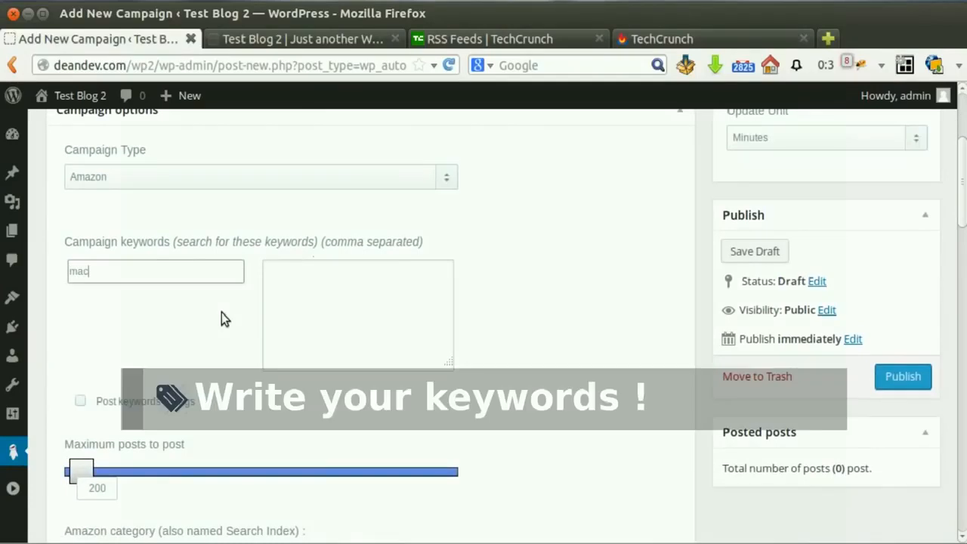
text(book)
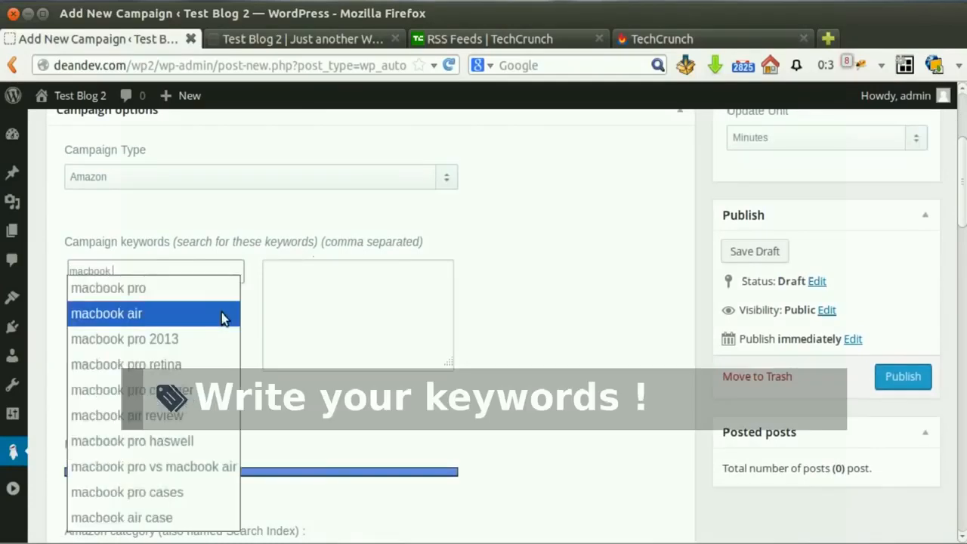
click(170, 290)
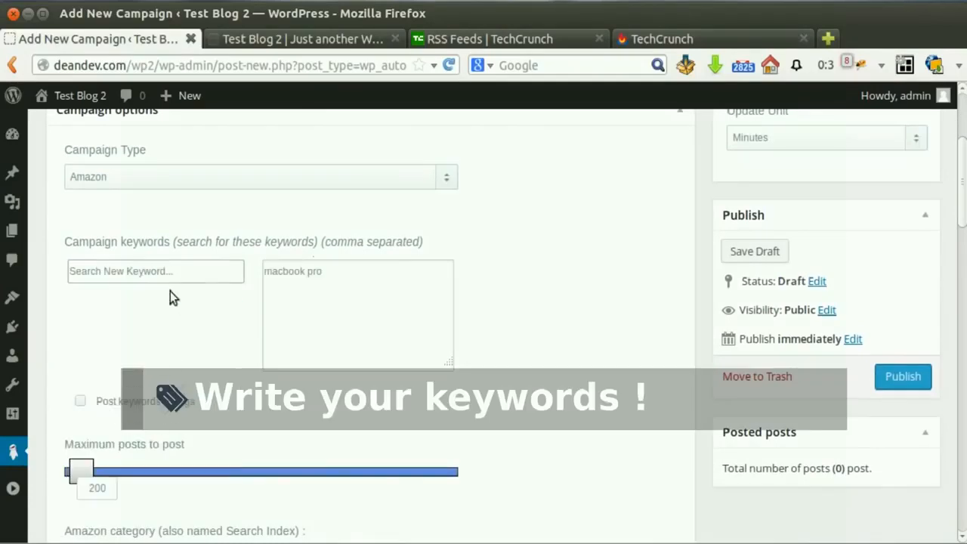
click(176, 272)
text(m)
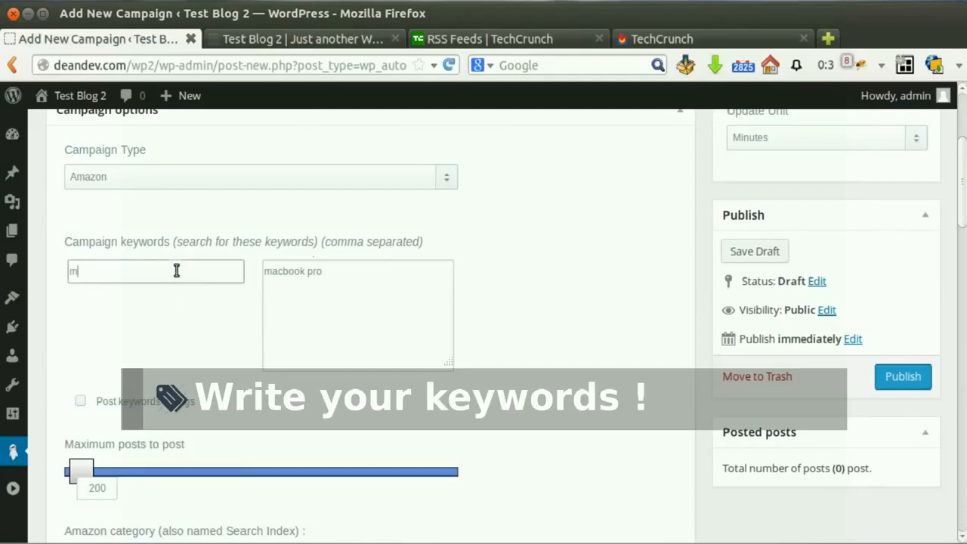
text(acbook)
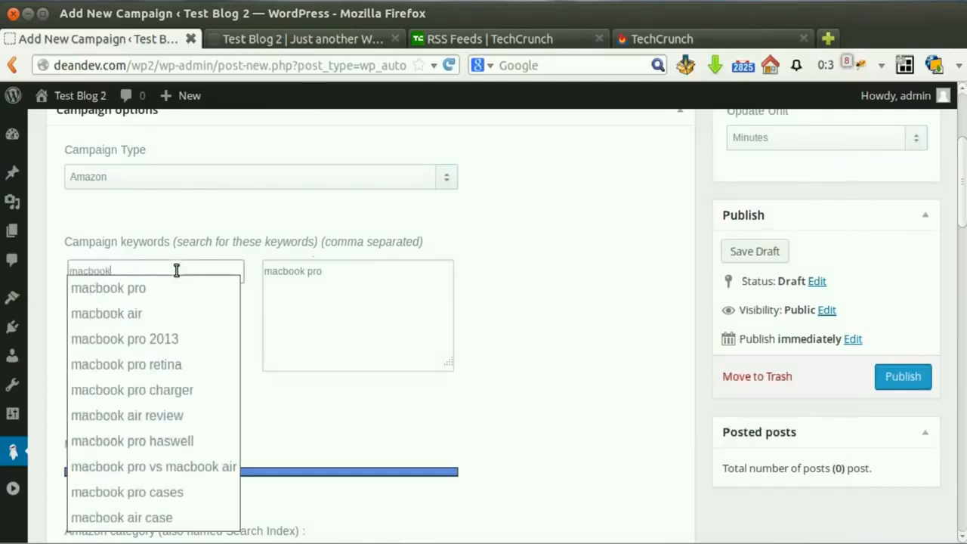
click(138, 320)
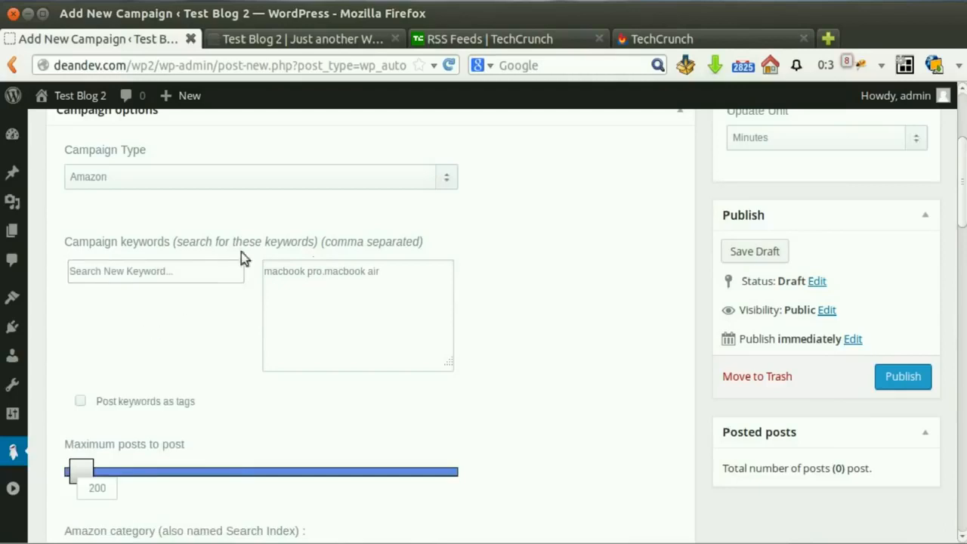
- Enable posting keywords as tags and set the Amazon category to Electronics
scroll(274, 216, down, 2)
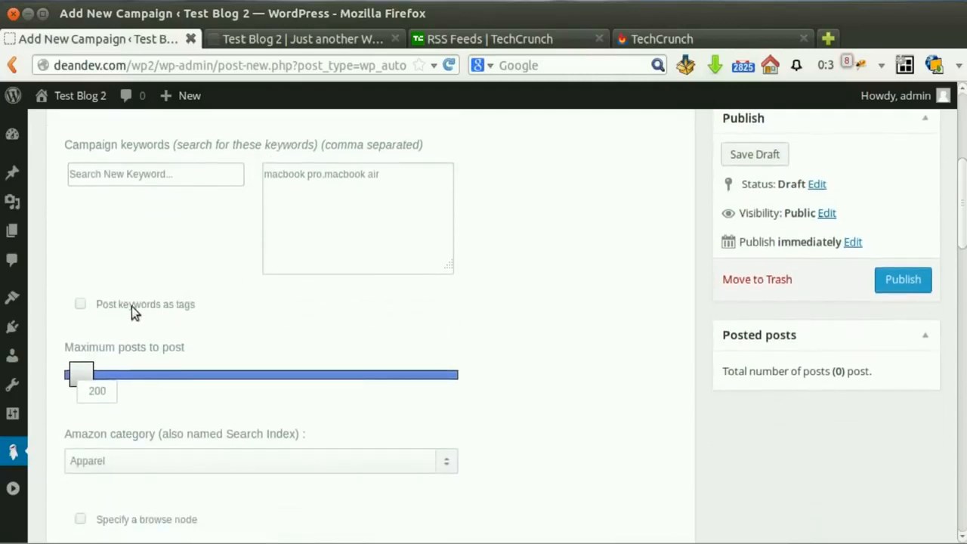
scroll(95, 328, down, 3)
click(125, 317)
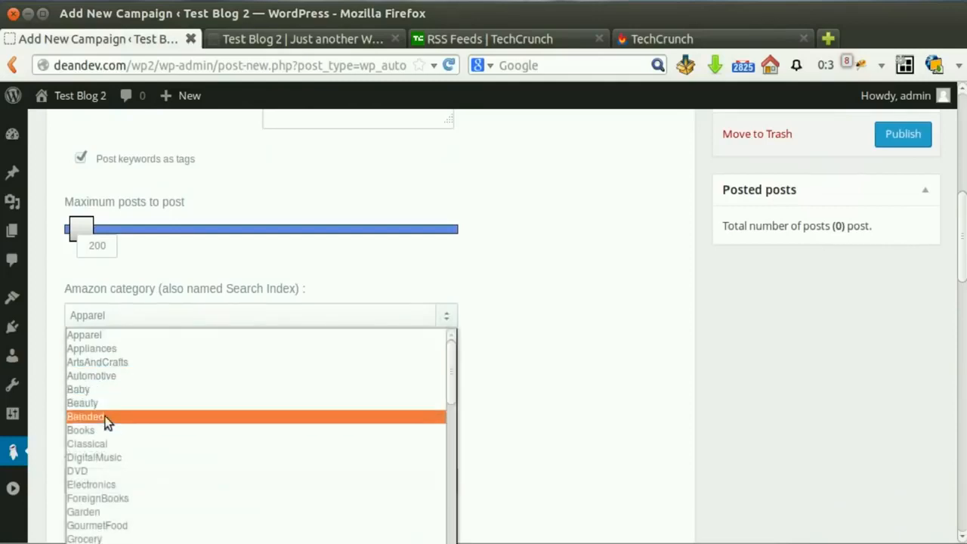
click(99, 481)
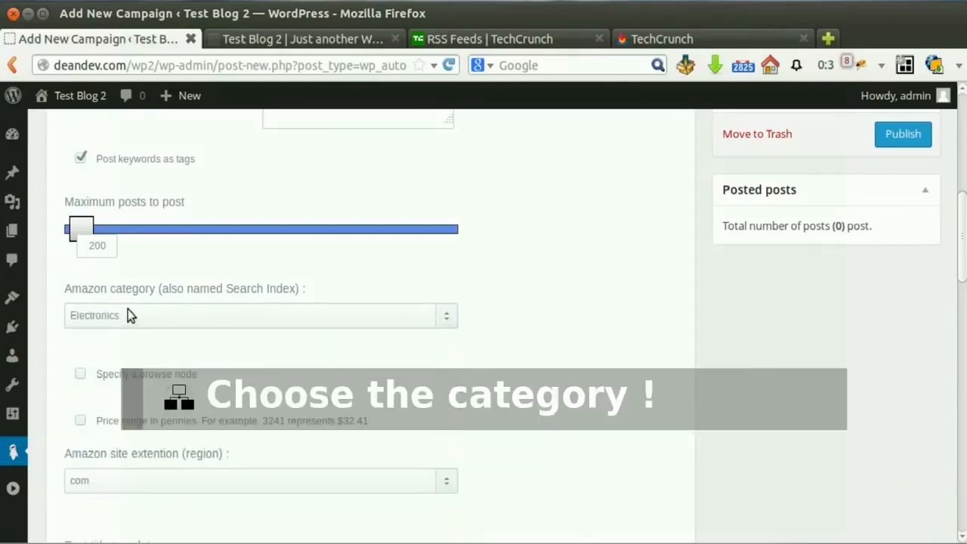
scroll(189, 297, down, 1)
click(81, 329)
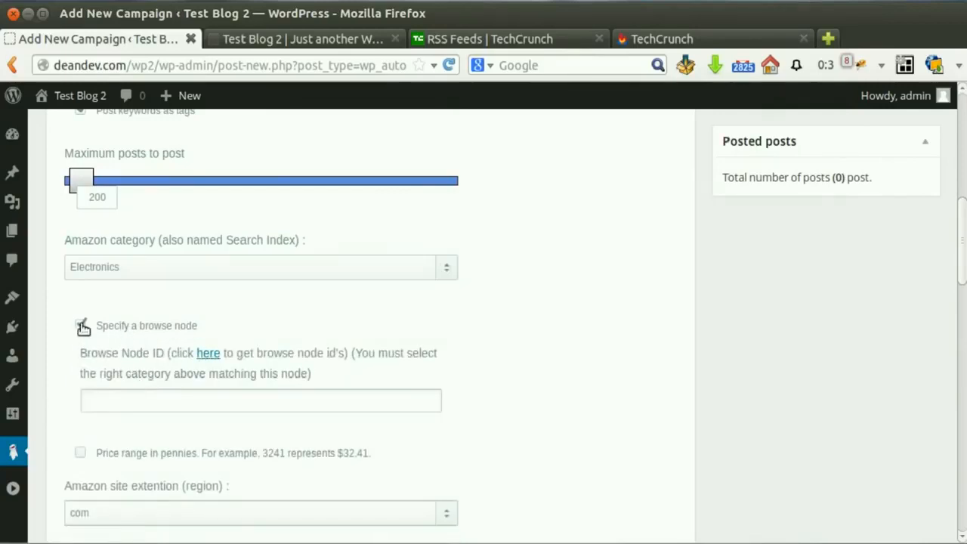
click(82, 325)
- Enable the price range in pennies for the Amazon campaign and set its lower limit to 100000
scroll(122, 352, down, 1)
click(81, 323)
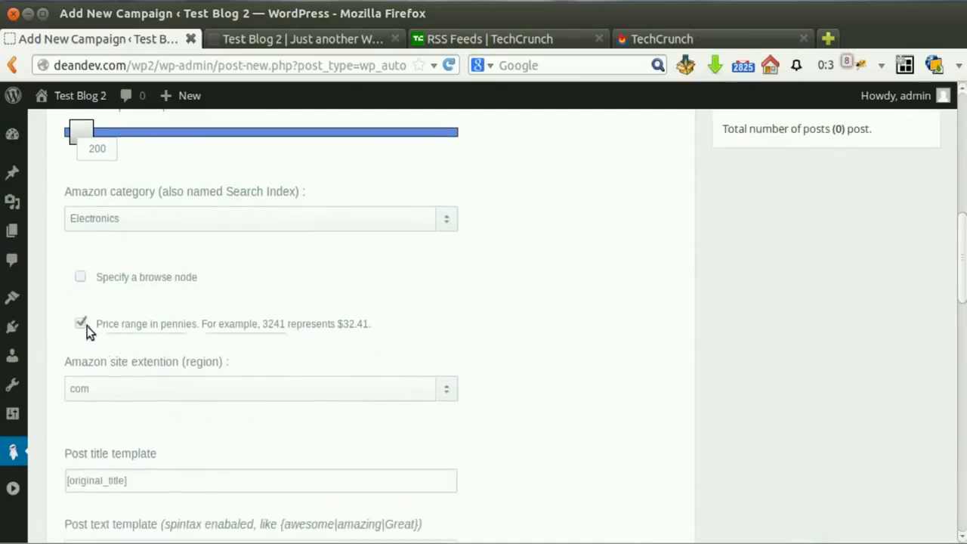
click(152, 355)
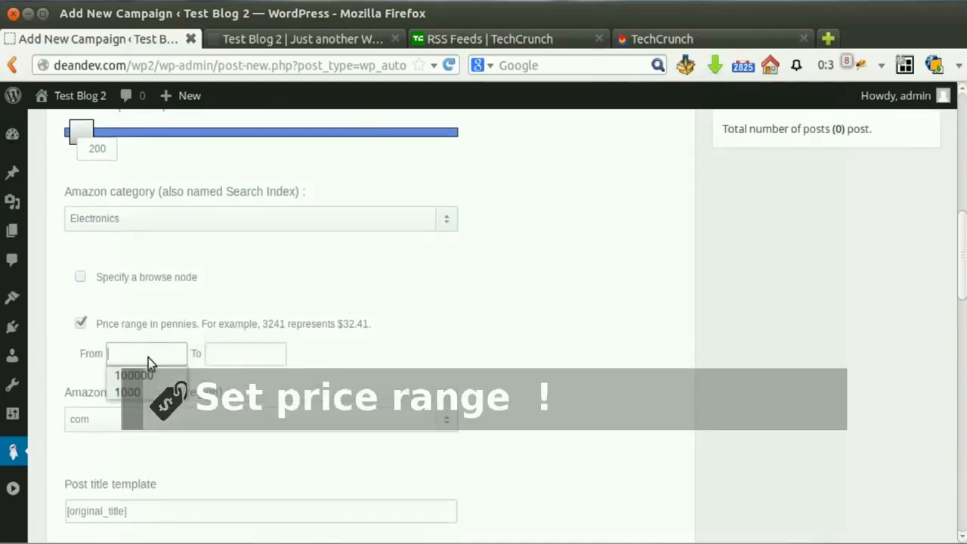
click(136, 371)
scroll(189, 359, down, 1)
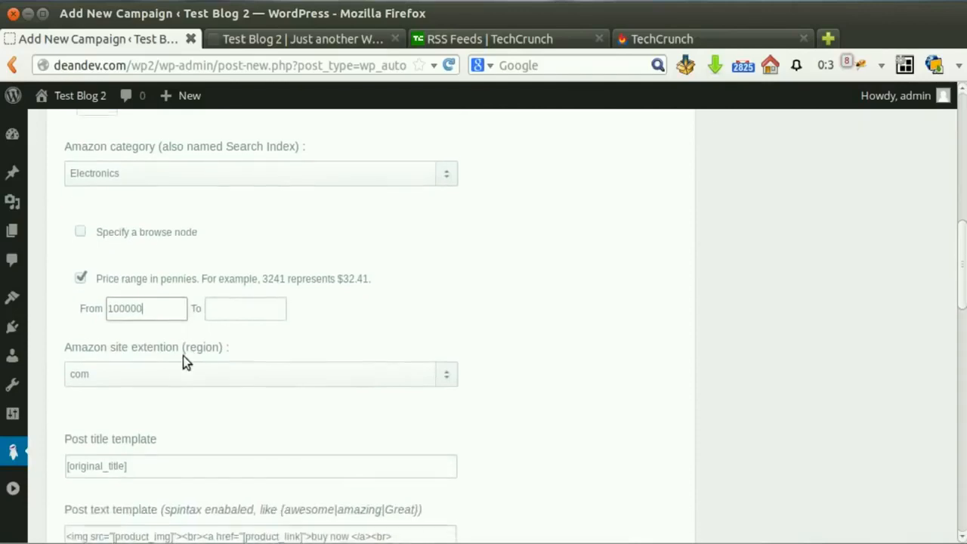
- Choose com as the Amazon site region and publish the Amazon campaign
click(166, 372)
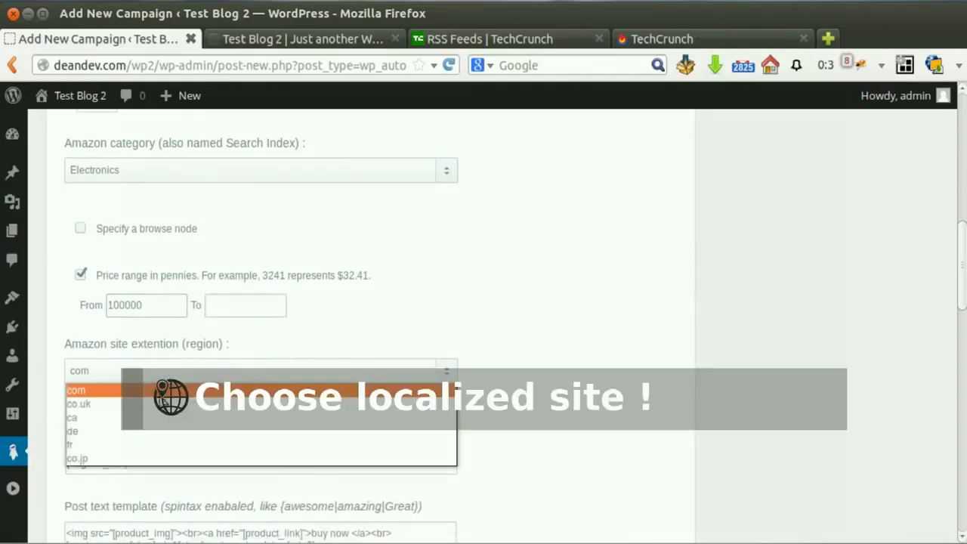
click(154, 391)
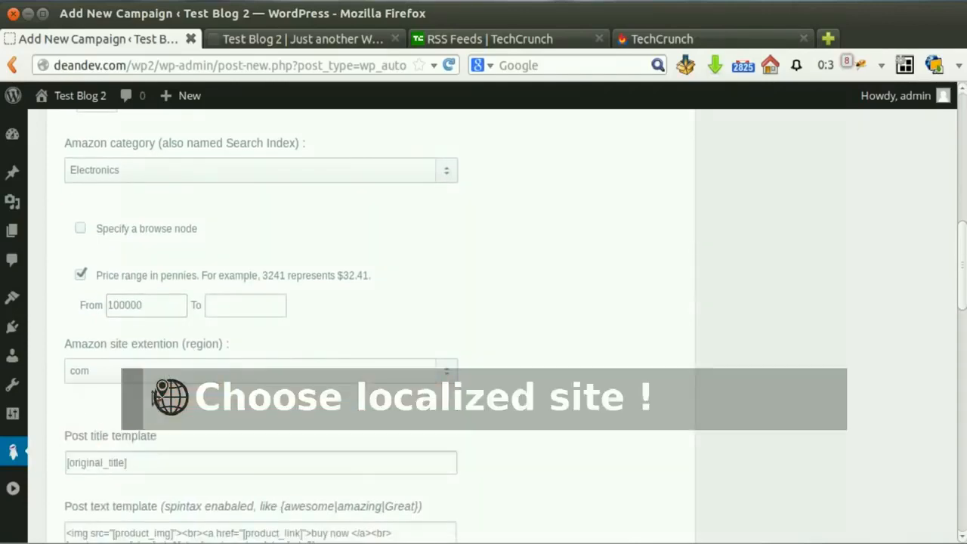
scroll(161, 385, down, 5)
drag(958, 303, 959, 178)
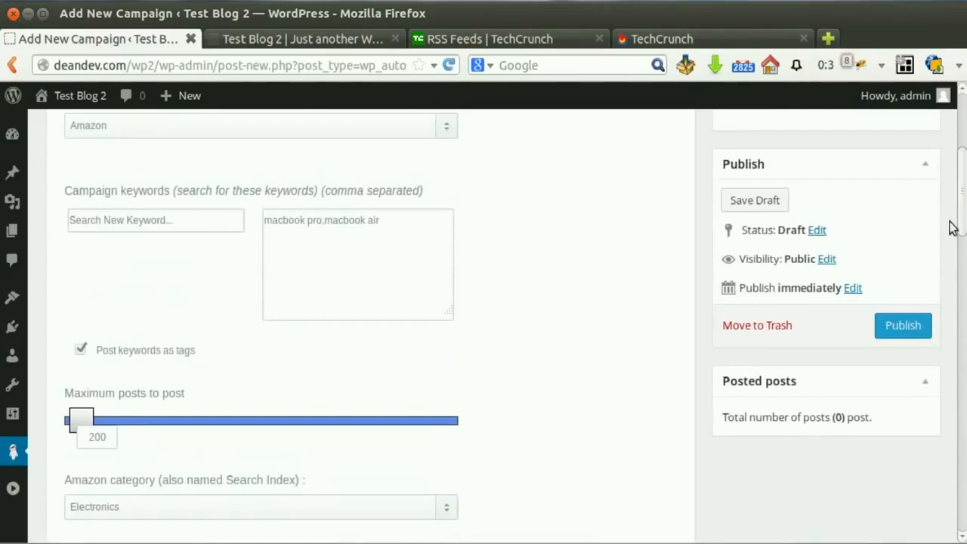
click(910, 329)
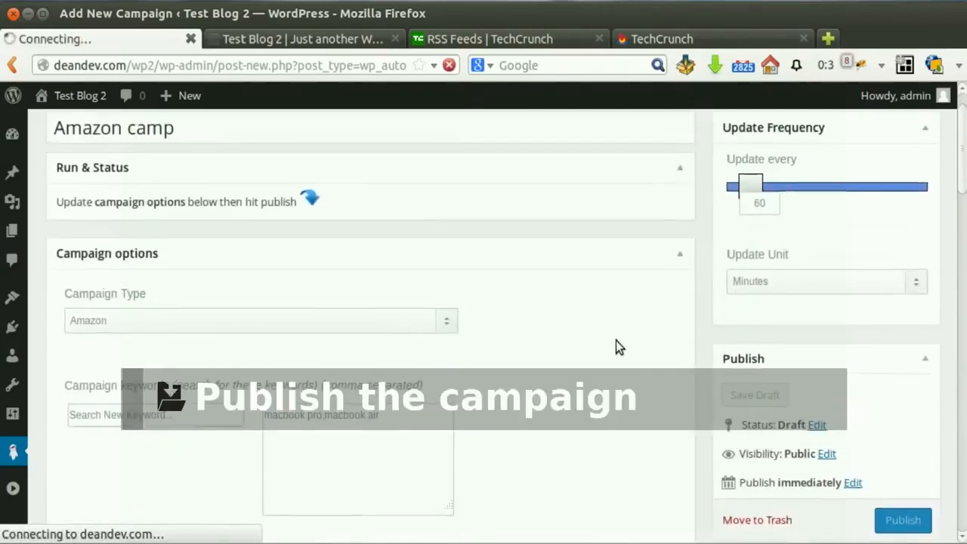
scroll(616, 340, up, 2)
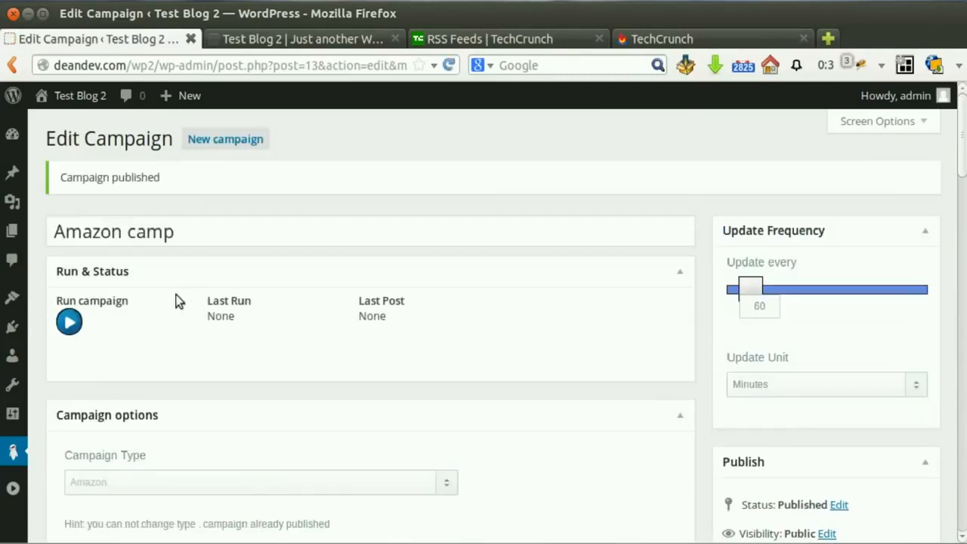
- Run the published Amazon campaign
click(75, 321)
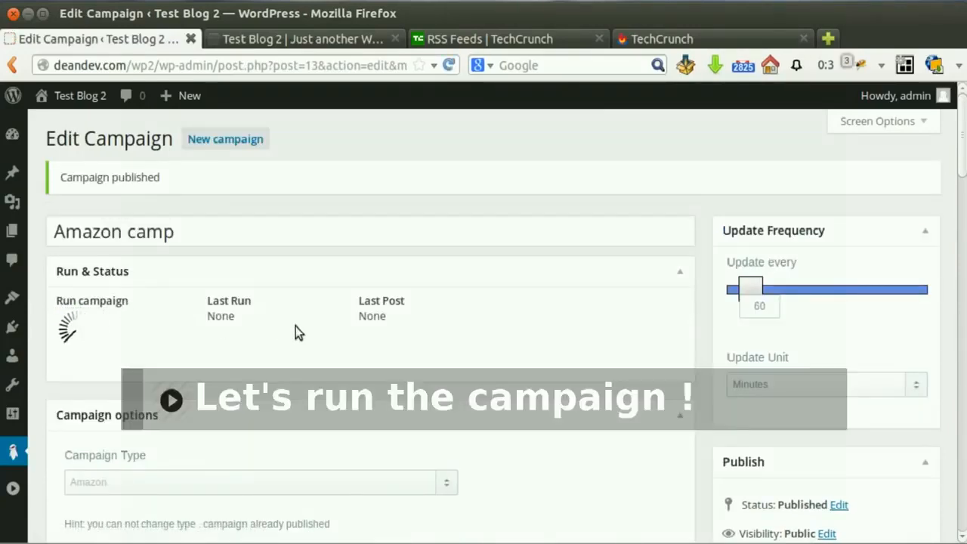
scroll(295, 326, down, 2)
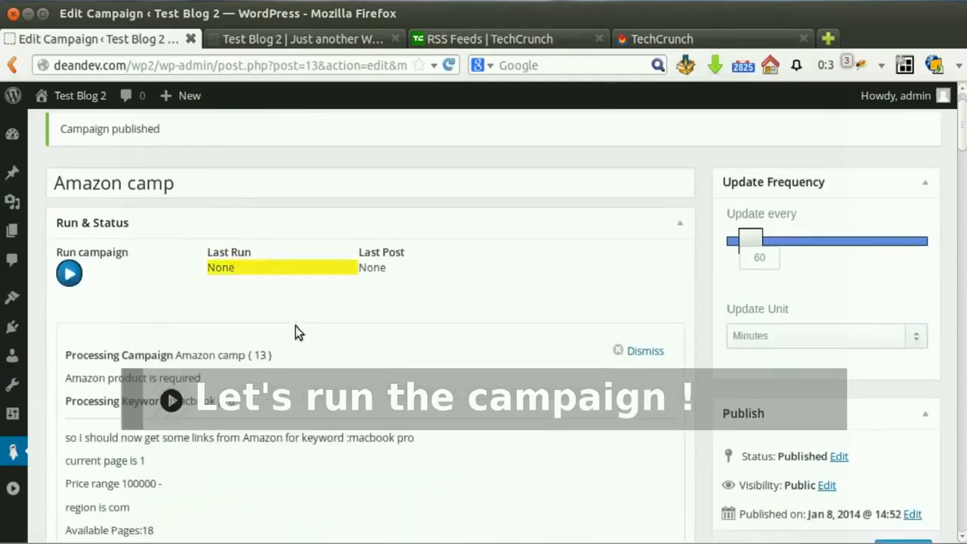
scroll(296, 326, up, 1)
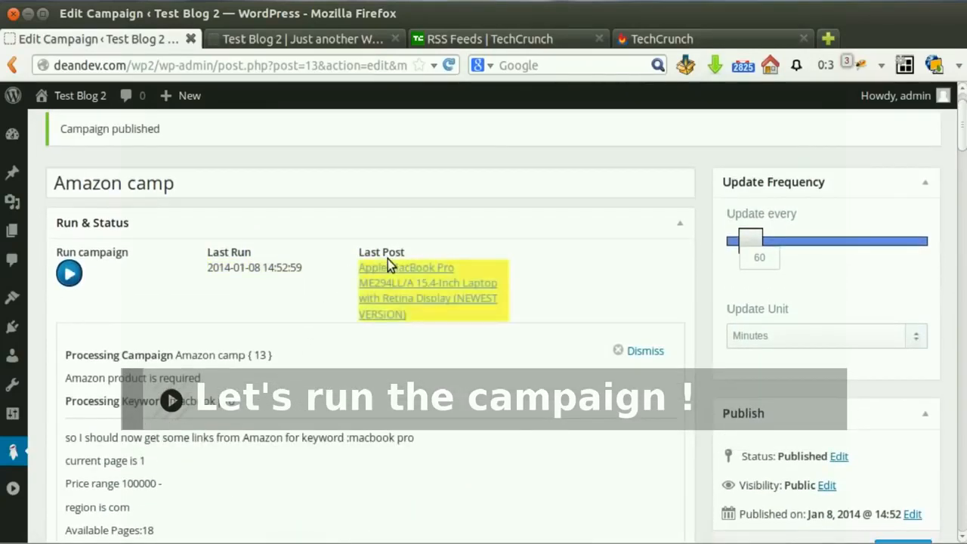
- Open the campaign's last post separately and examine its title, image, price, product description and buy now link
middle_click(390, 296)
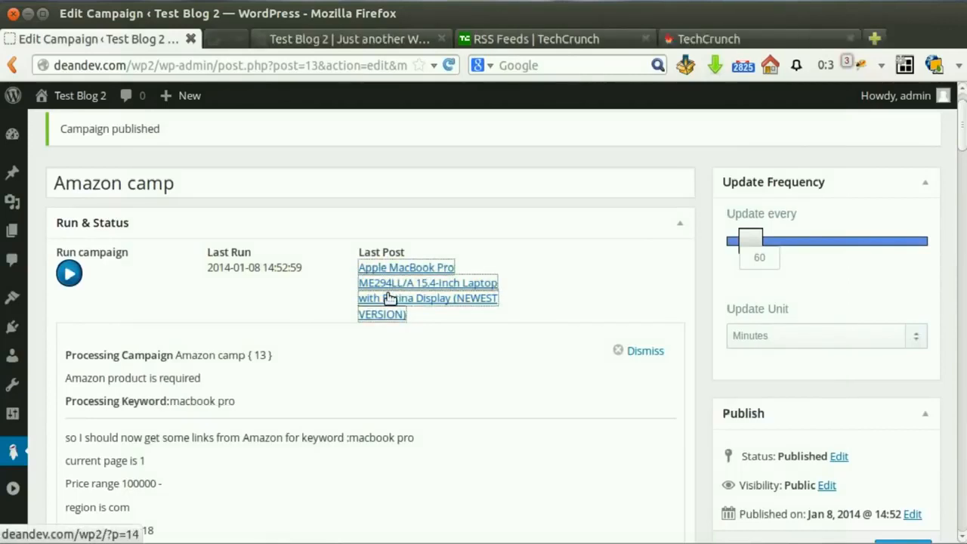
click(323, 40)
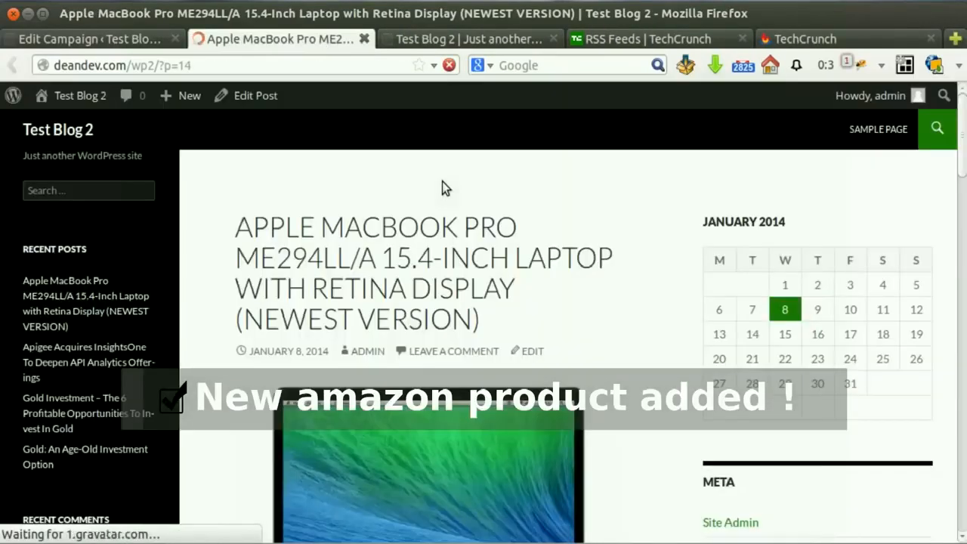
drag(270, 227, 499, 296)
click(519, 284)
scroll(604, 276, down, 7)
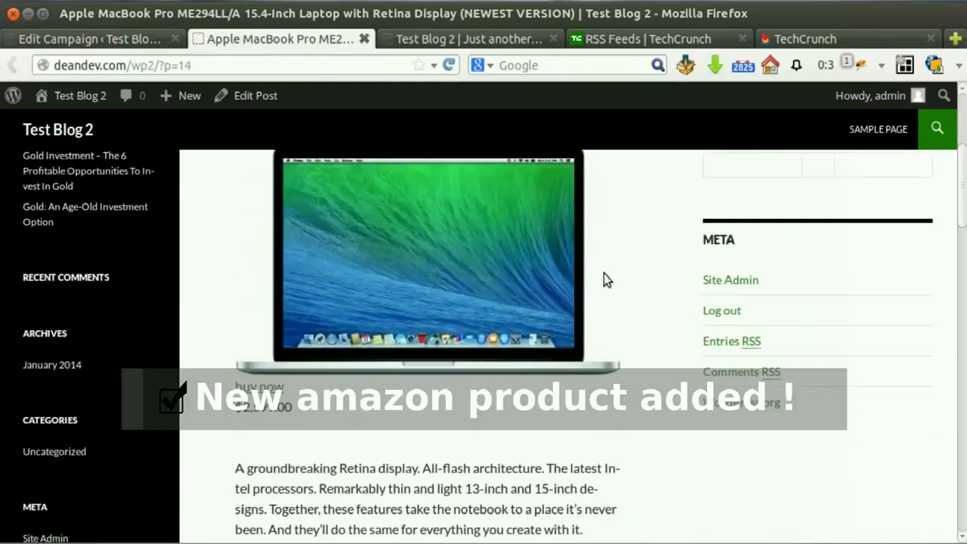
scroll(605, 276, down, 10)
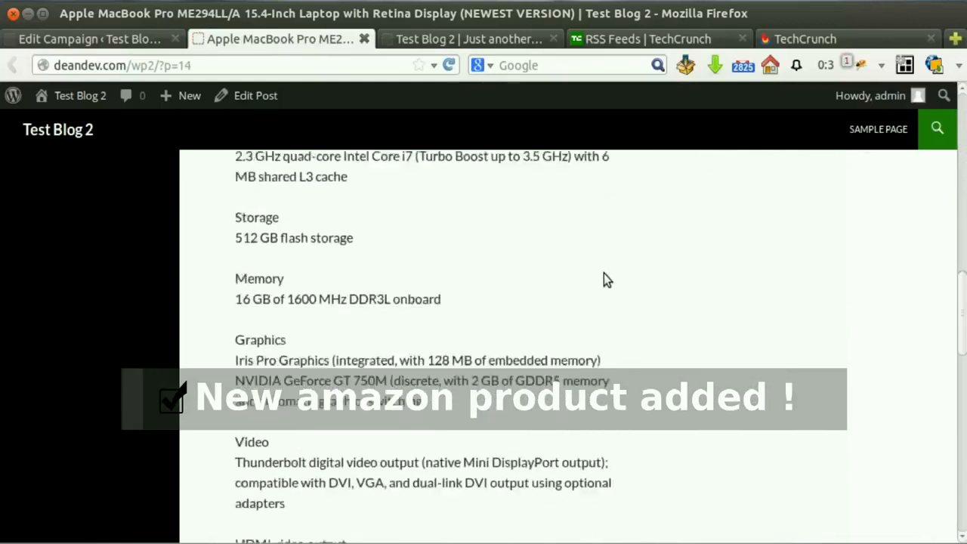
scroll(443, 350, up, 10)
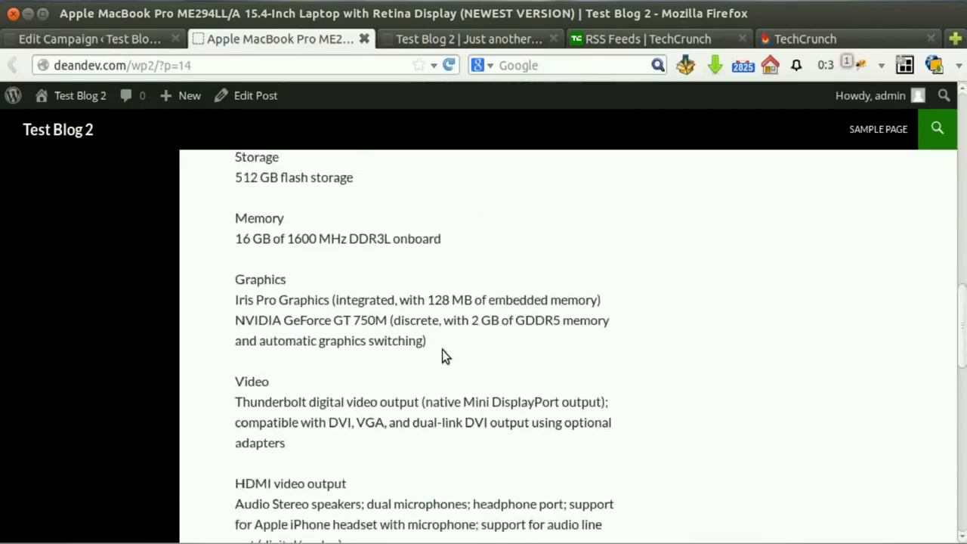
scroll(445, 353, up, 6)
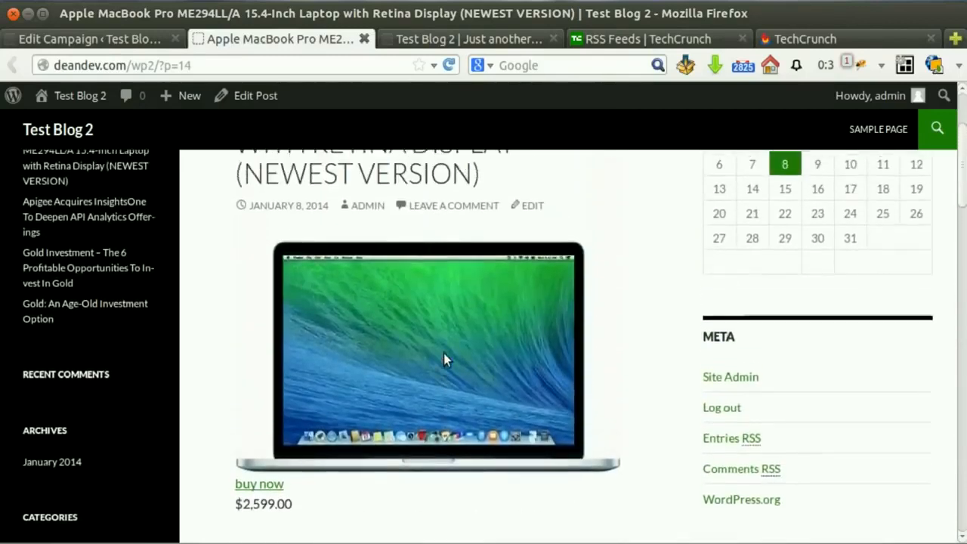
middle_click(264, 444)
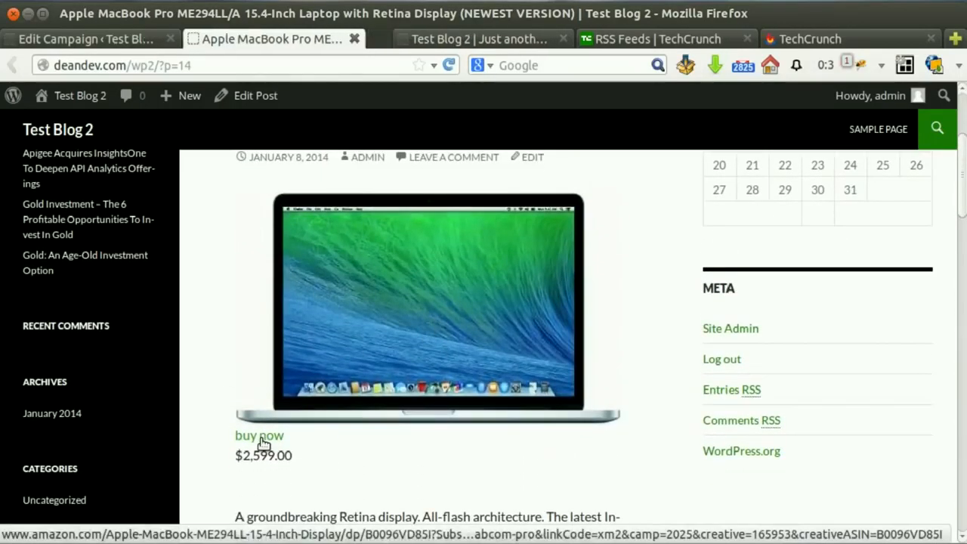
click(300, 38)
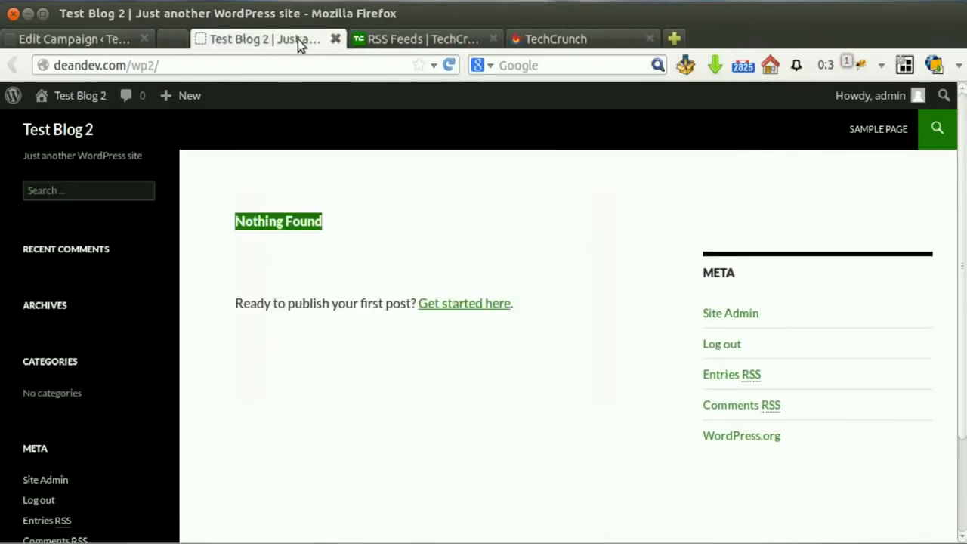
- Return to the Amazon campaign's edit page and dismiss its processing log
click(139, 41)
scroll(339, 191, up, 1)
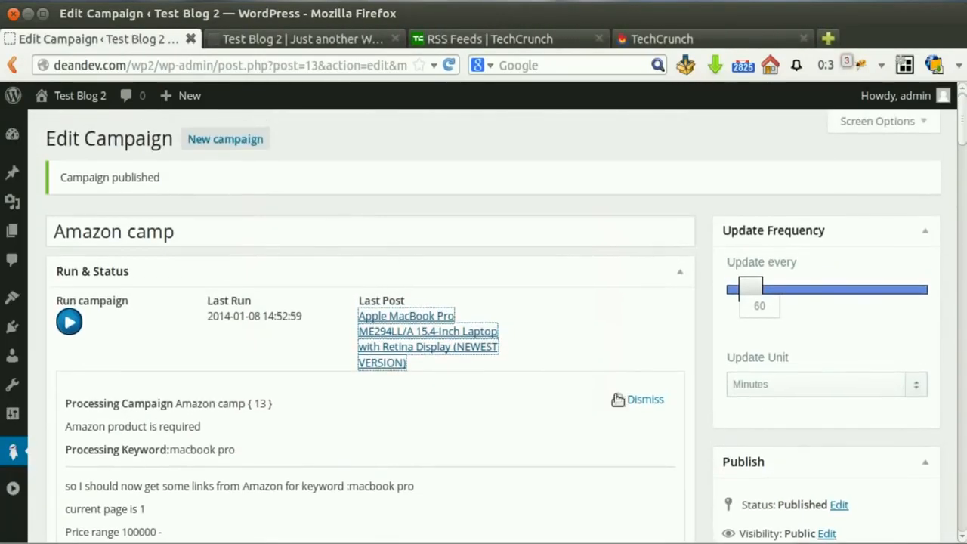
click(644, 399)
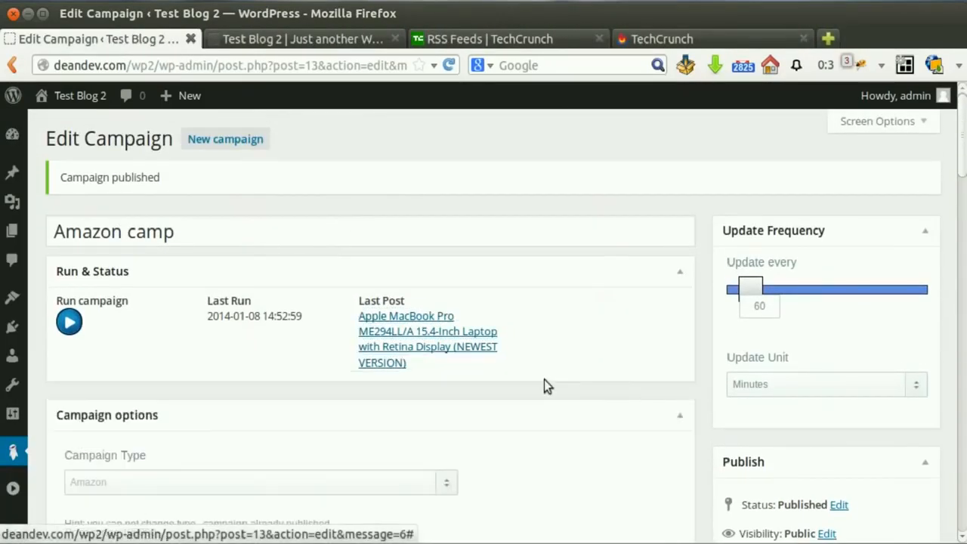
- Create a new campaign of type Clickbank and title it "clickbank campaign"
click(226, 144)
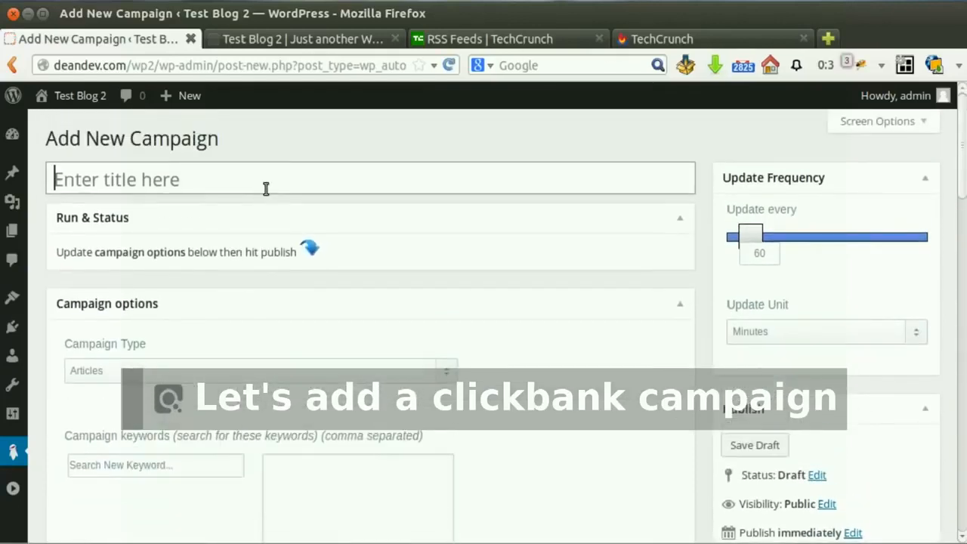
click(310, 368)
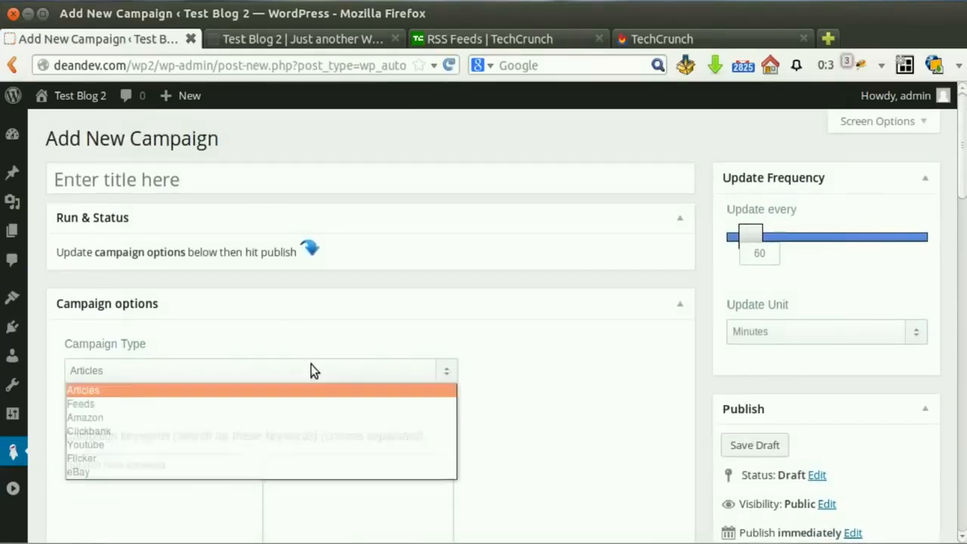
click(281, 431)
click(190, 178)
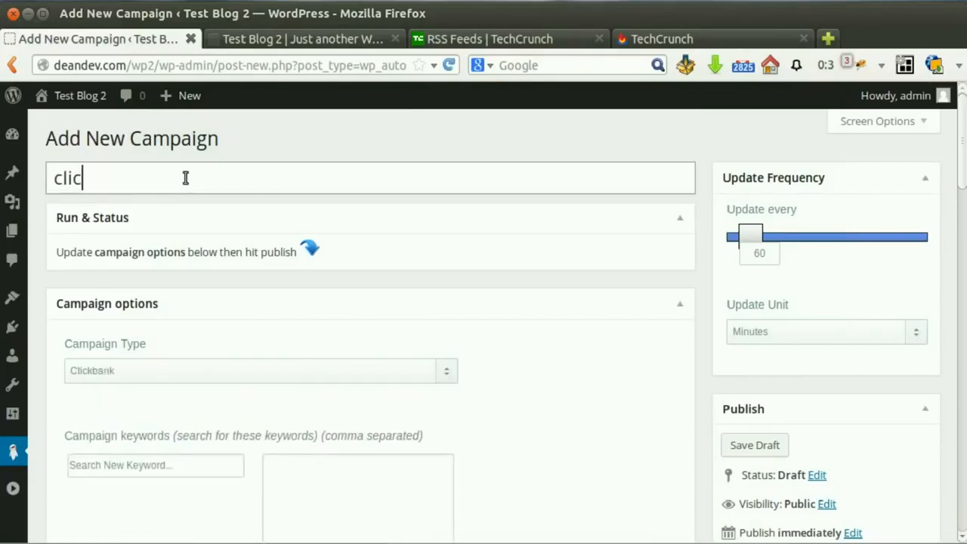
text(clickbank campaign)
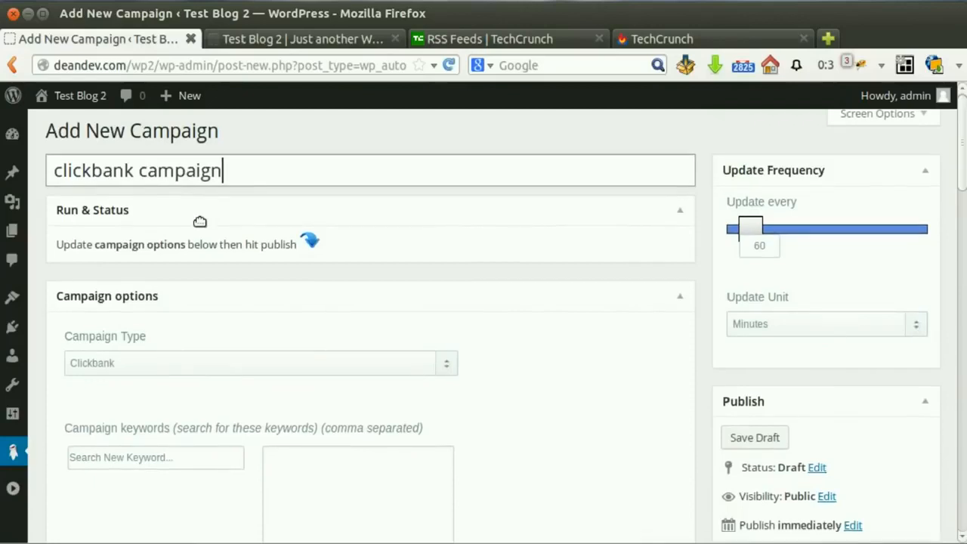
- Enter "seo" as the Clickbank campaign's keyword and enable posting keywords as tags
scroll(200, 227, down, 4)
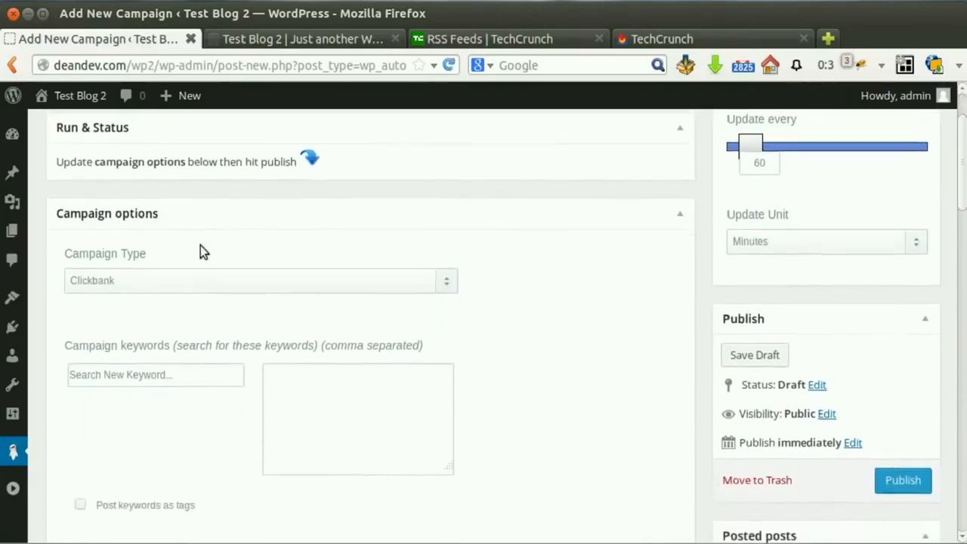
click(324, 337)
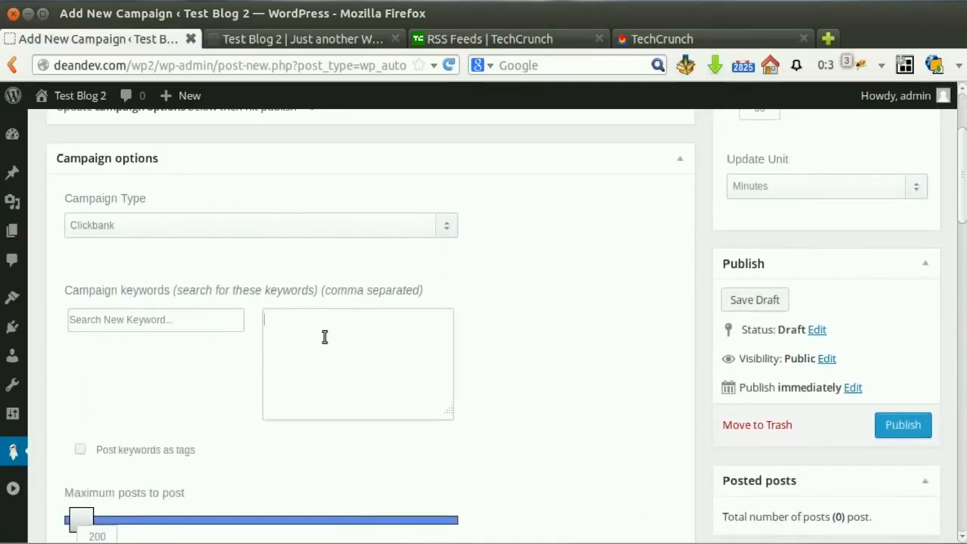
text(seo)
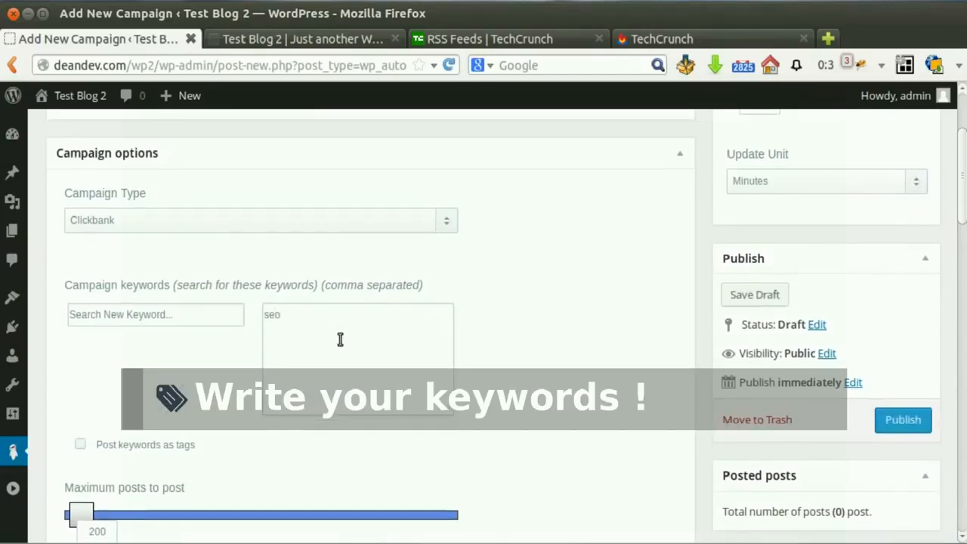
scroll(340, 339, down, 3)
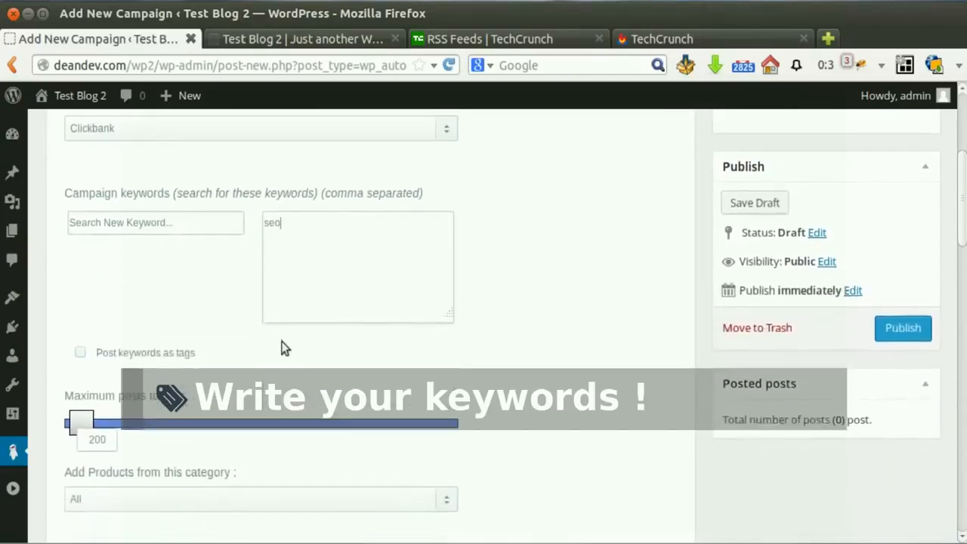
click(82, 355)
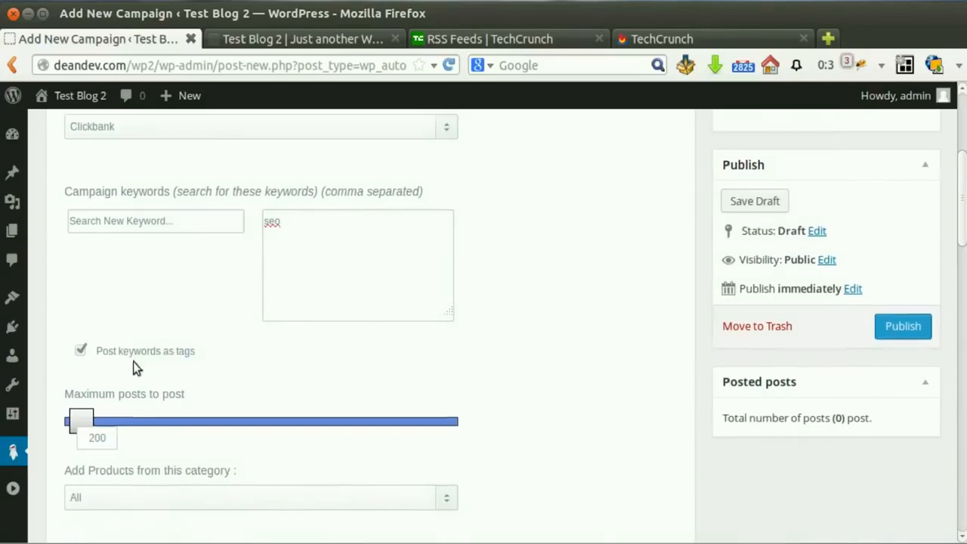
- Set the Clickbank product category to All and the search order to Keyword Relevance
scroll(136, 362, down, 3)
scroll(161, 324, down, 4)
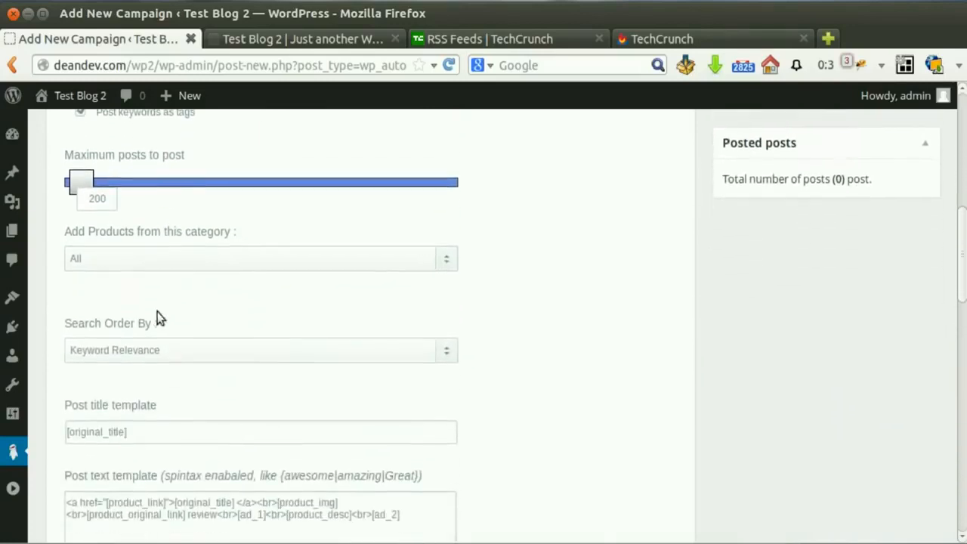
click(170, 255)
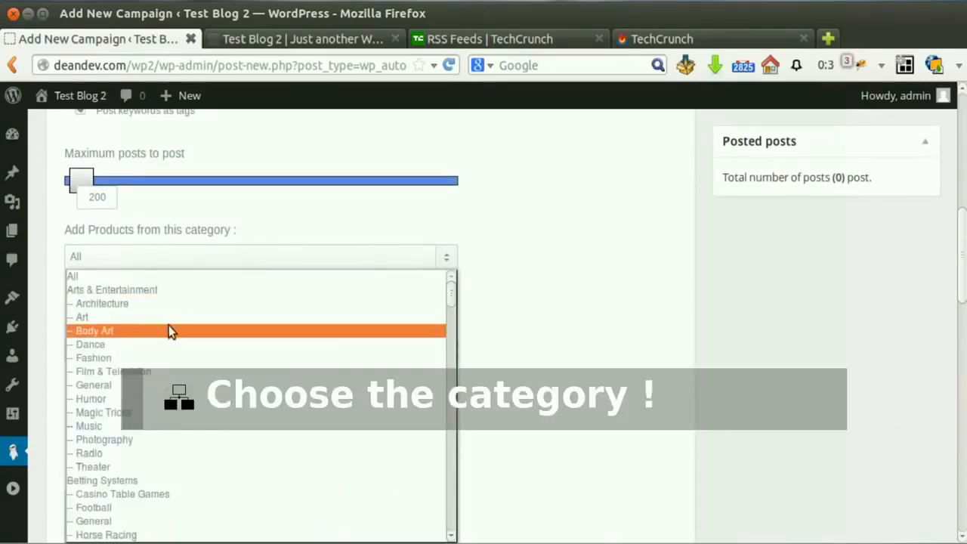
click(158, 275)
click(158, 347)
click(157, 348)
scroll(158, 352, down, 1)
scroll(453, 368, down, 2)
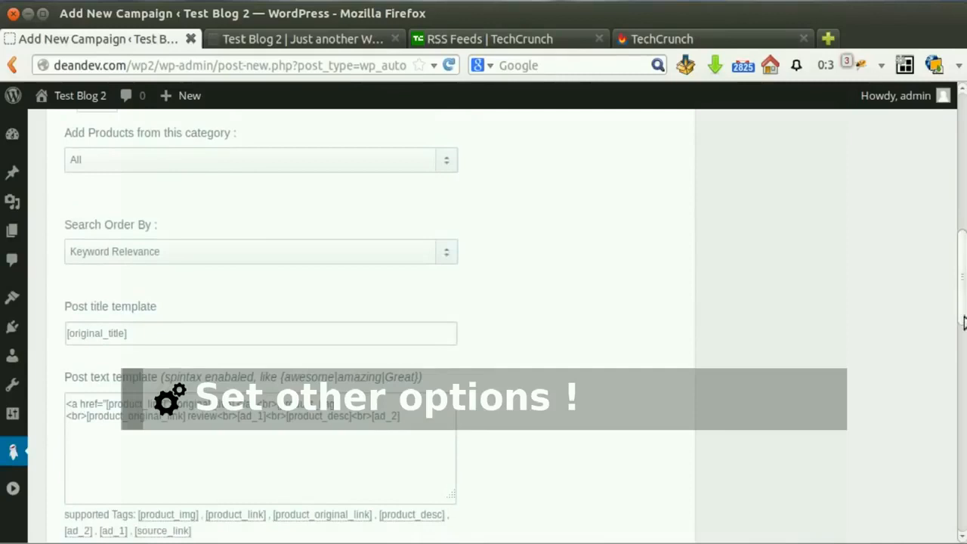
- Publish the Clickbank campaign and run it
drag(965, 310, 954, 205)
click(903, 438)
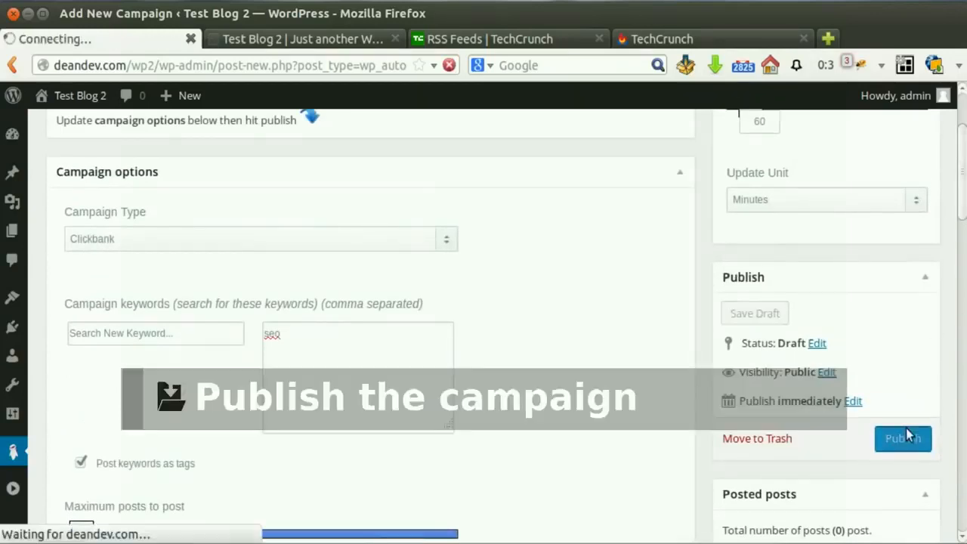
scroll(534, 414, up, 1)
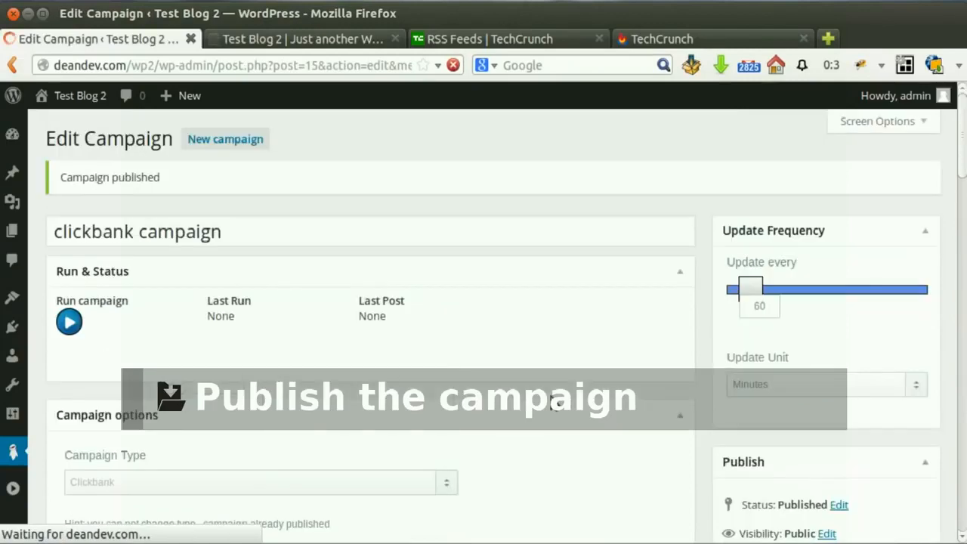
click(71, 322)
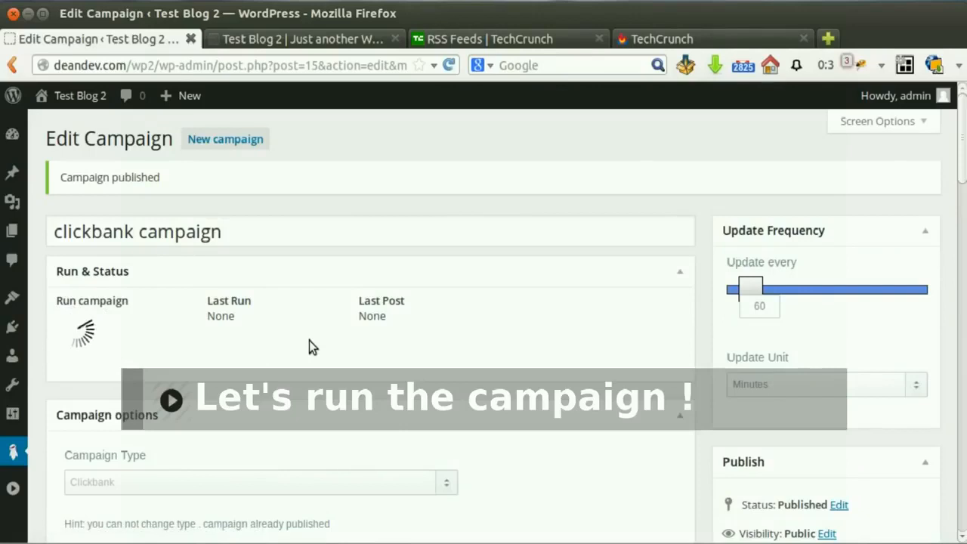
scroll(309, 340, down, 1)
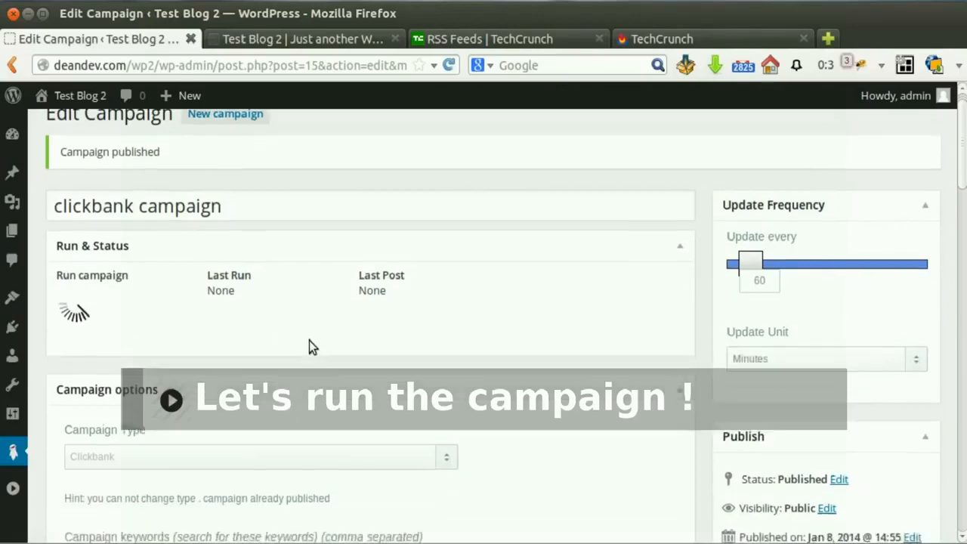
scroll(309, 340, up, 1)
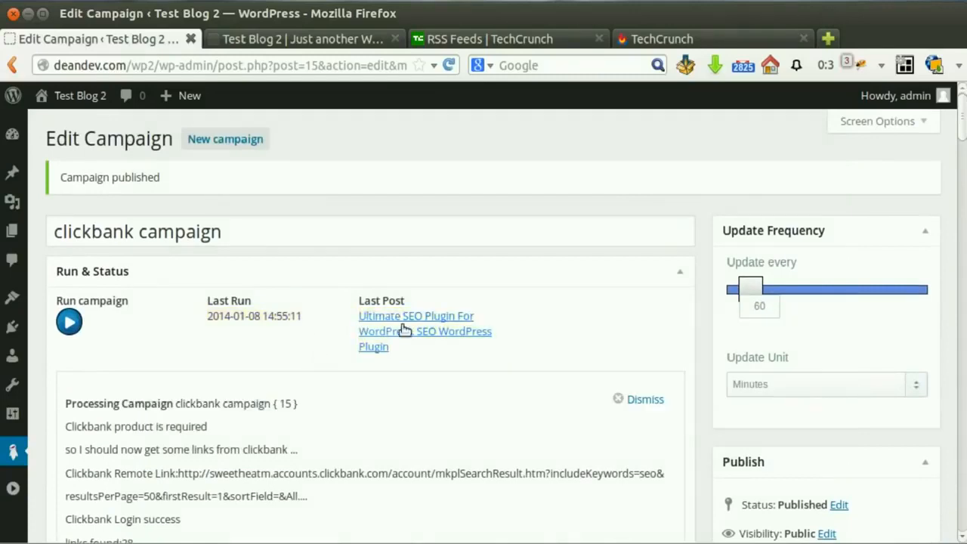
- Open the newly added Clickbank post on the blog and review its title, product image, description and tag
middle_click(405, 339)
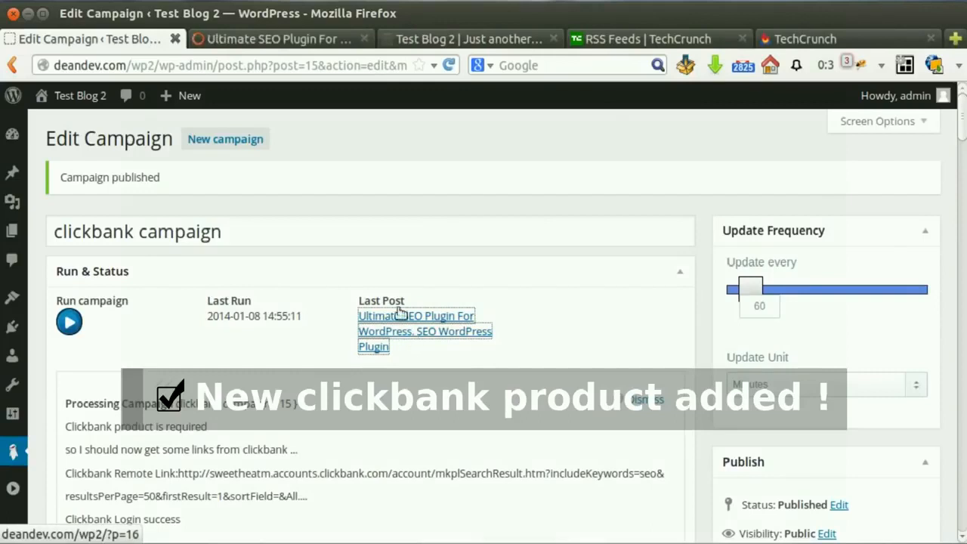
click(330, 40)
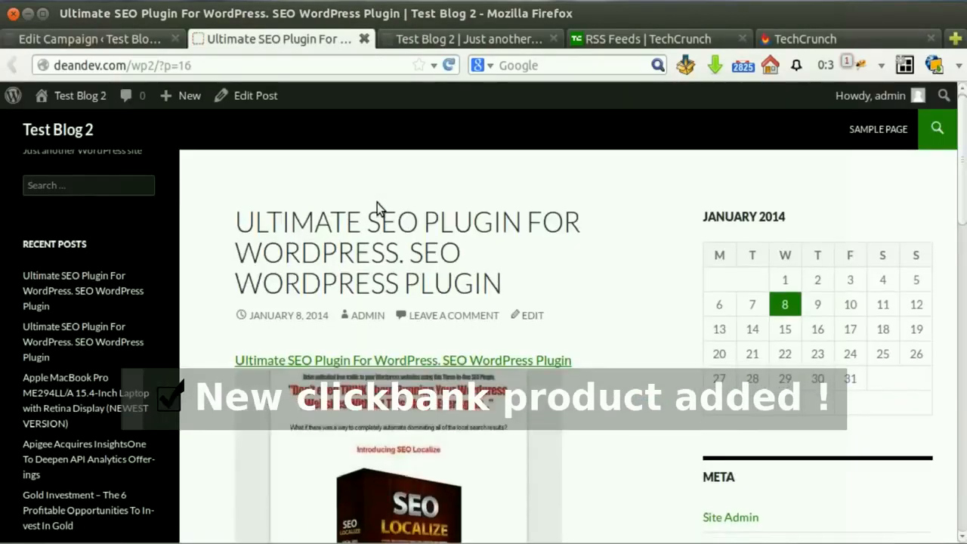
scroll(378, 210, down, 1)
drag(281, 179, 605, 256)
click(556, 257)
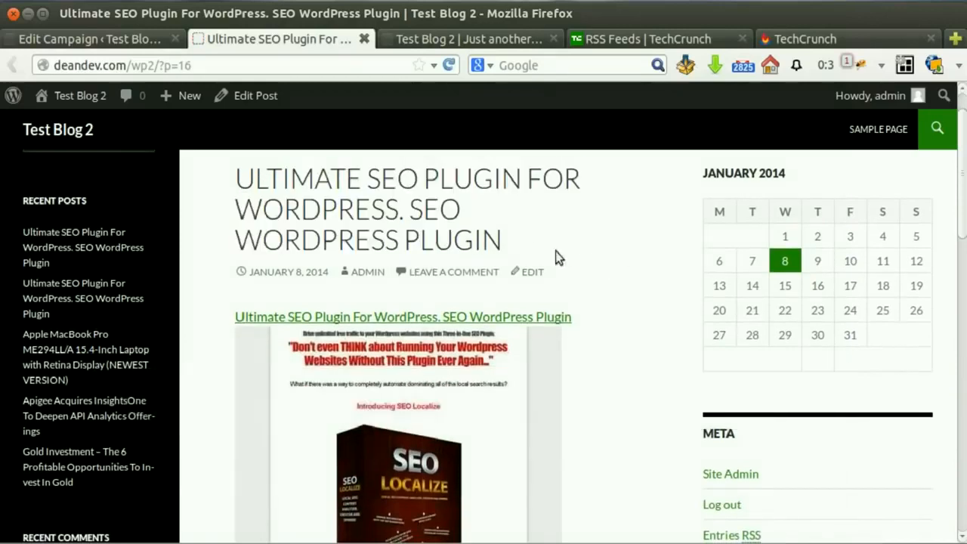
scroll(555, 257, down, 3)
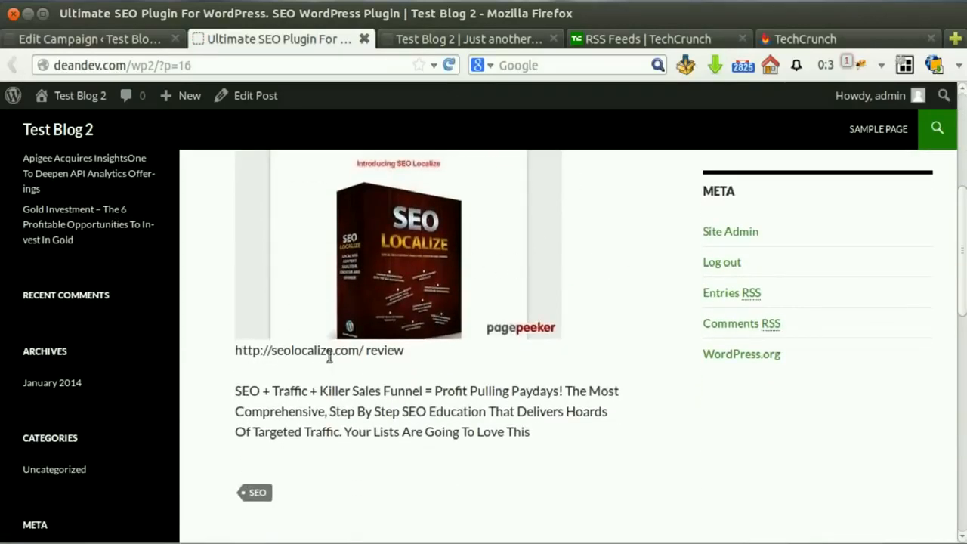
scroll(315, 371, down, 1)
scroll(579, 391, up, 4)
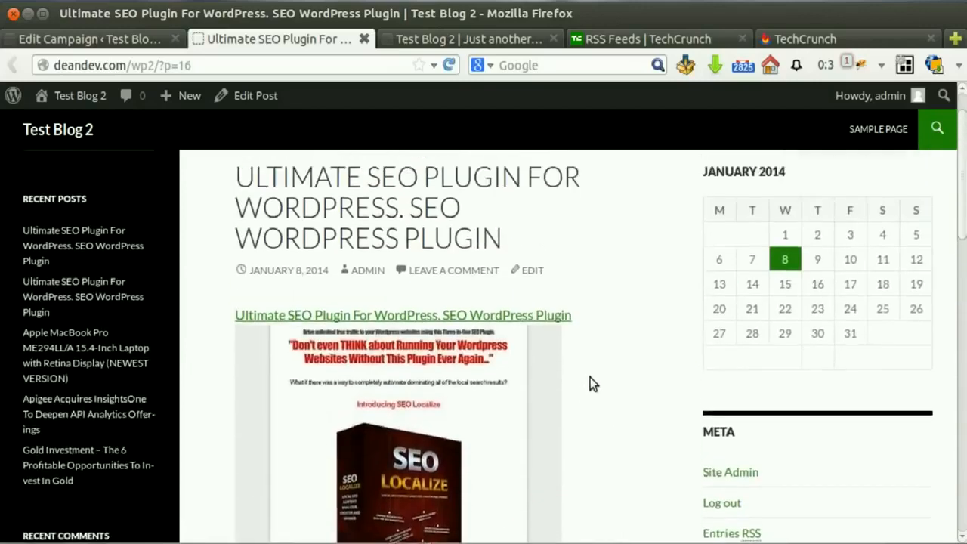
scroll(591, 377, up, 1)
- Open the post's product link, check the affiliate ID in its address, look through the sales page, and return to the campaign editor
middle_click(410, 366)
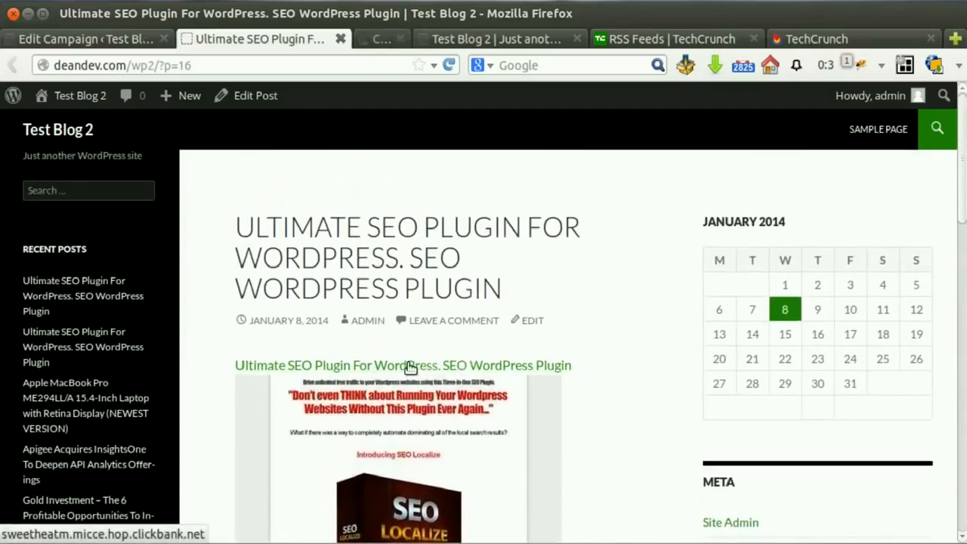
click(355, 41)
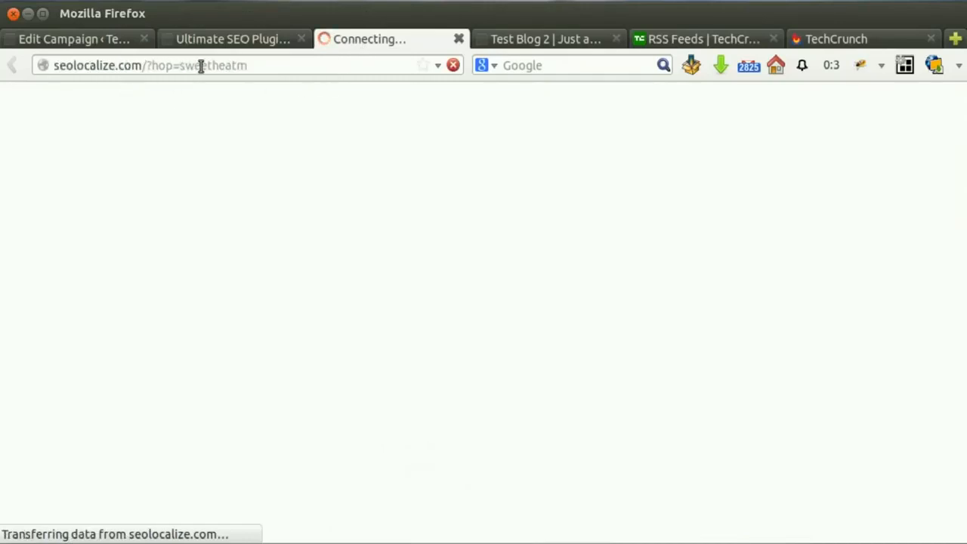
drag(156, 66, 256, 66)
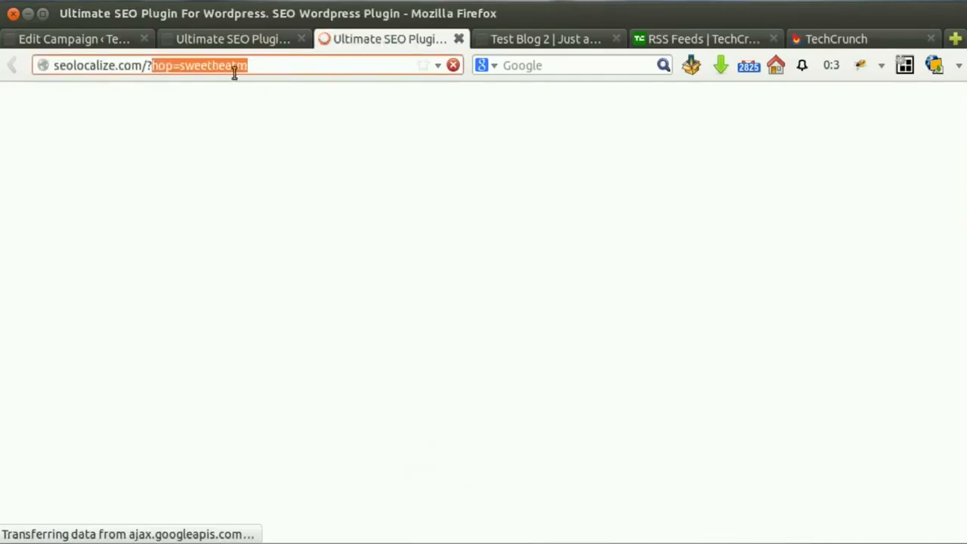
drag(961, 91, 961, 297)
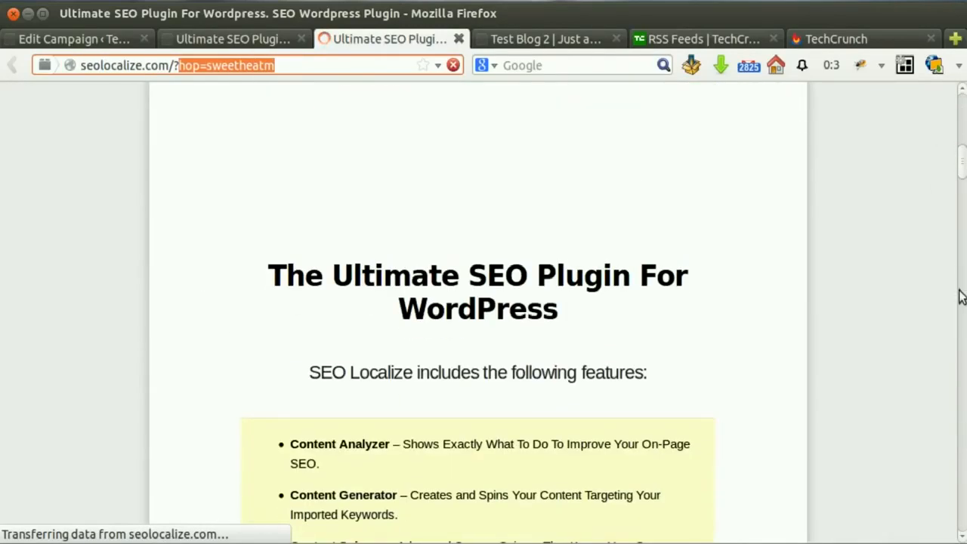
drag(960, 169, 896, 389)
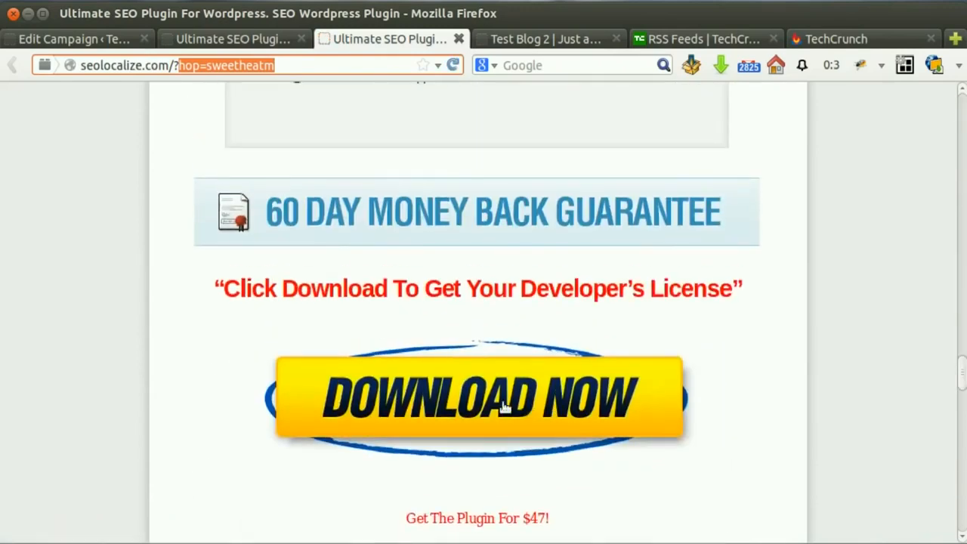
click(458, 39)
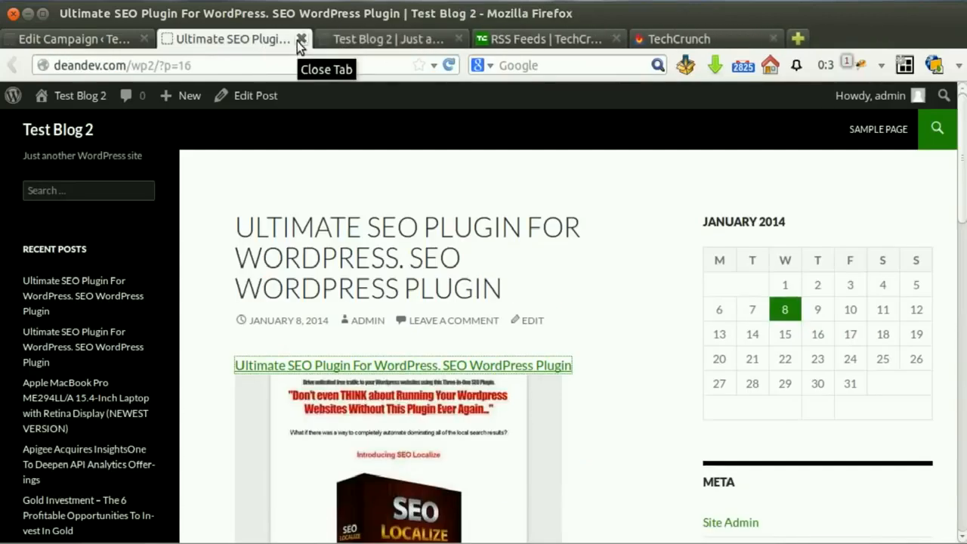
click(299, 40)
click(139, 45)
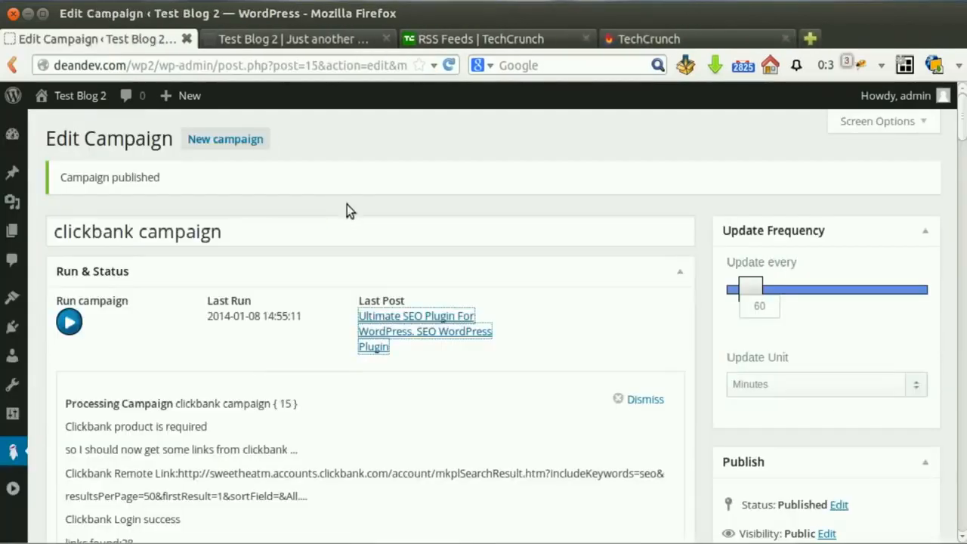
- Dismiss the Clickbank run log and create a new campaign of type Youtube
click(648, 401)
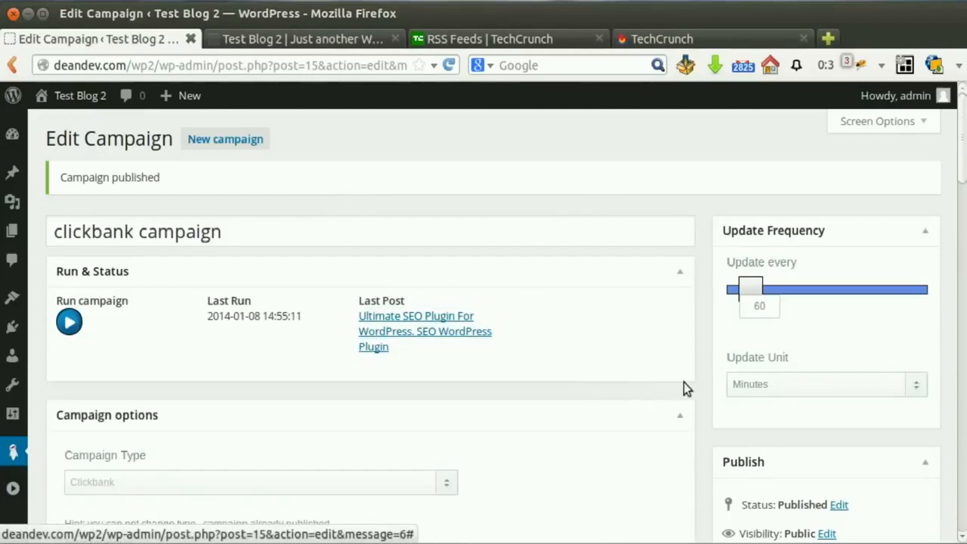
click(240, 143)
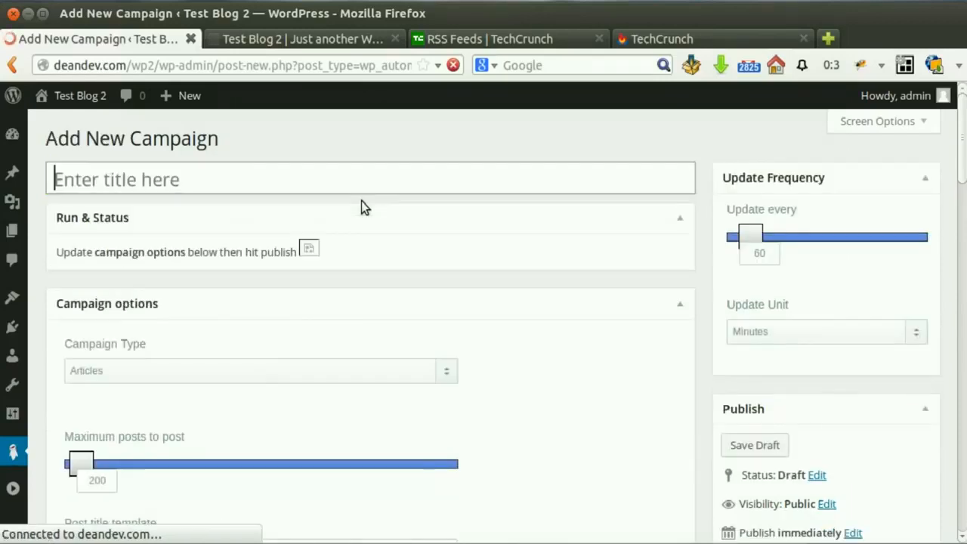
scroll(362, 212, down, 2)
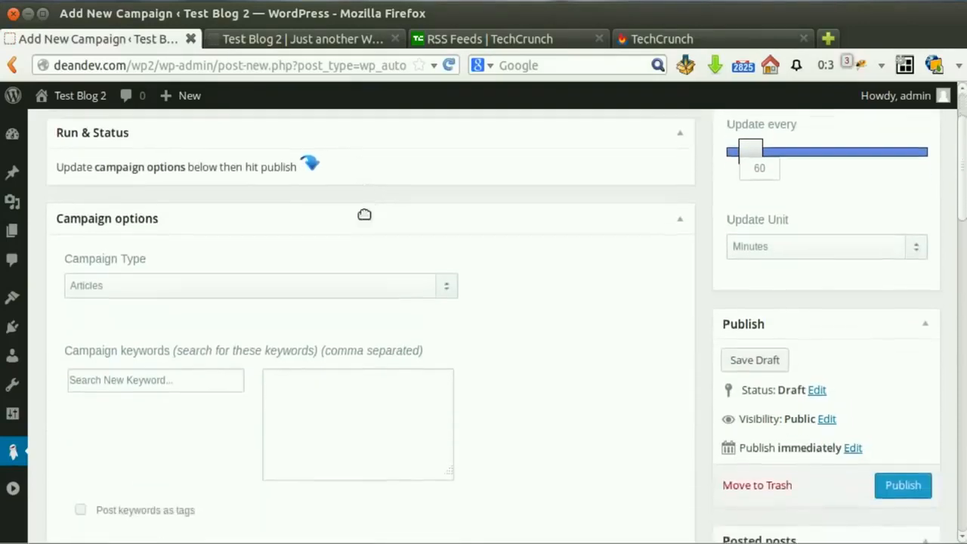
click(381, 273)
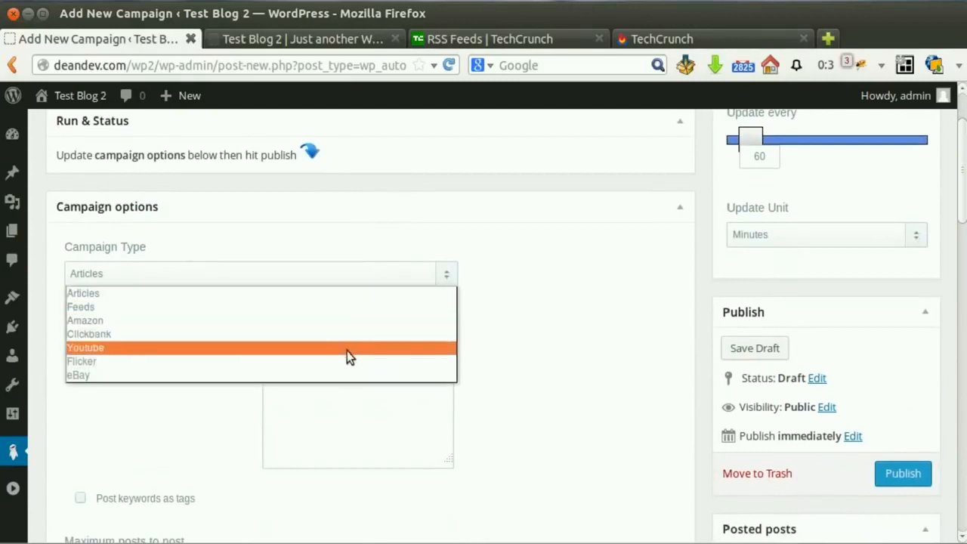
click(90, 352)
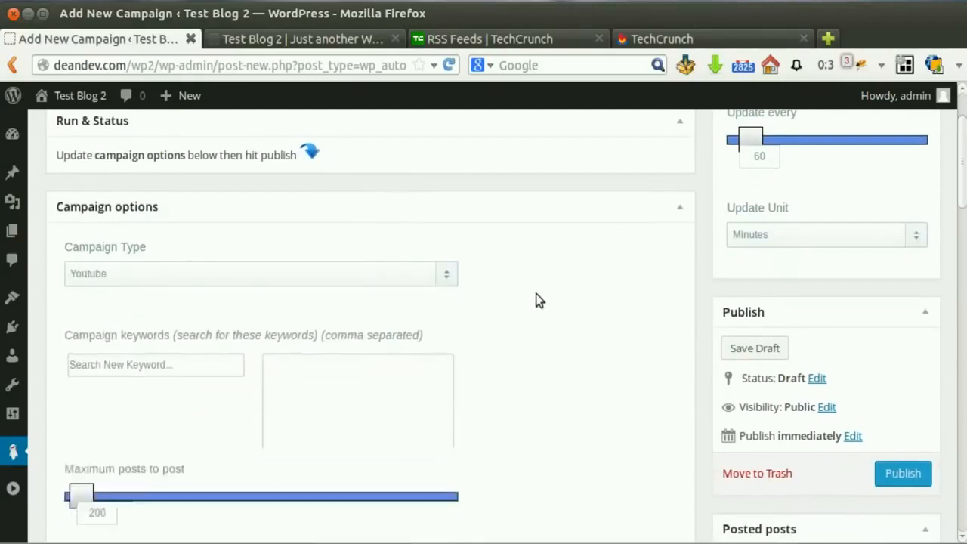
- Enter "chicken recipe" as the Youtube campaign's keyword, enable posting keywords as tags, and set the maximum posts to 465
scroll(536, 291, down, 1)
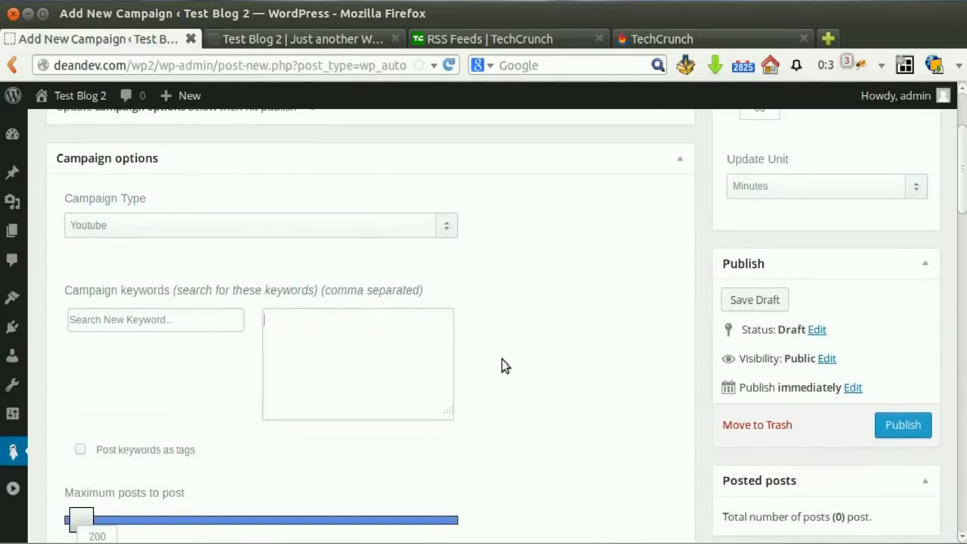
text(chicken recipe)
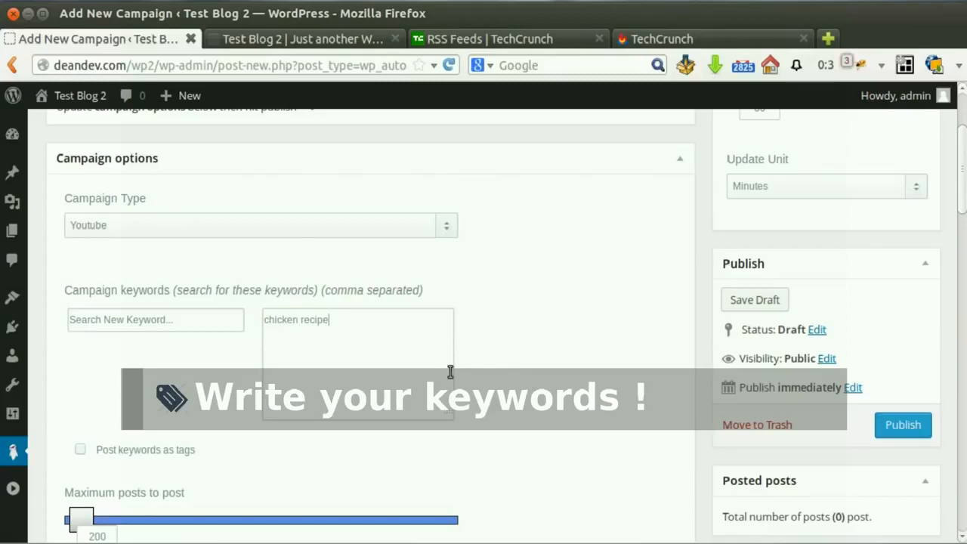
scroll(539, 309, down, 5)
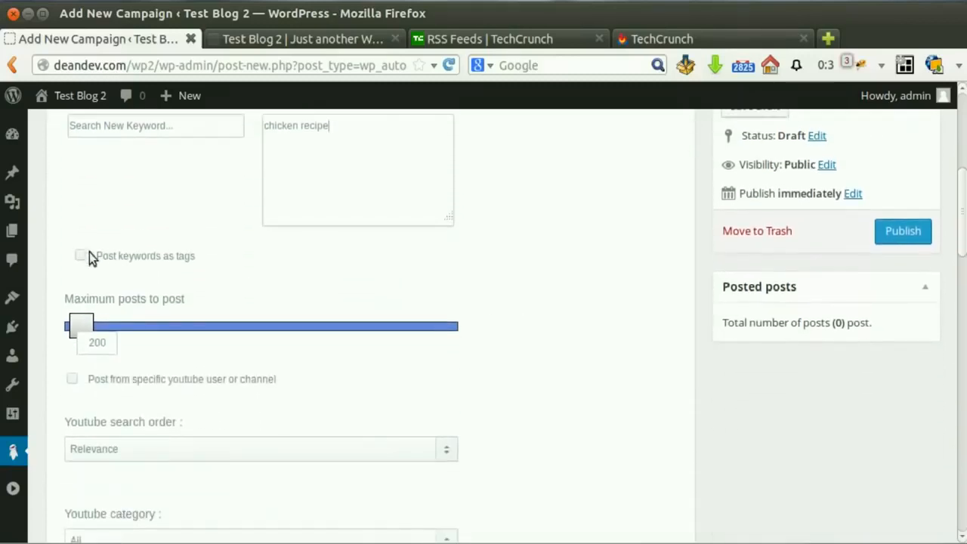
scroll(145, 263, down, 3)
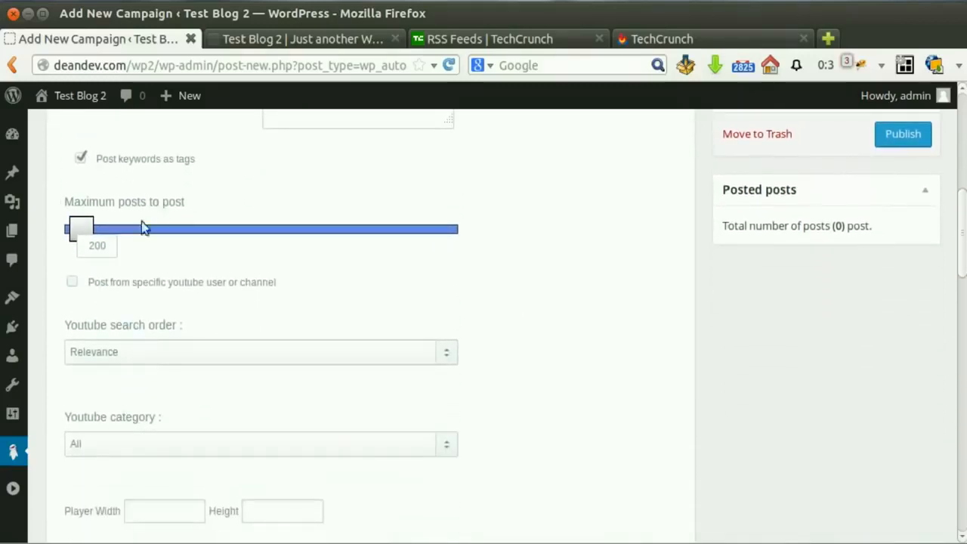
drag(89, 232, 97, 231)
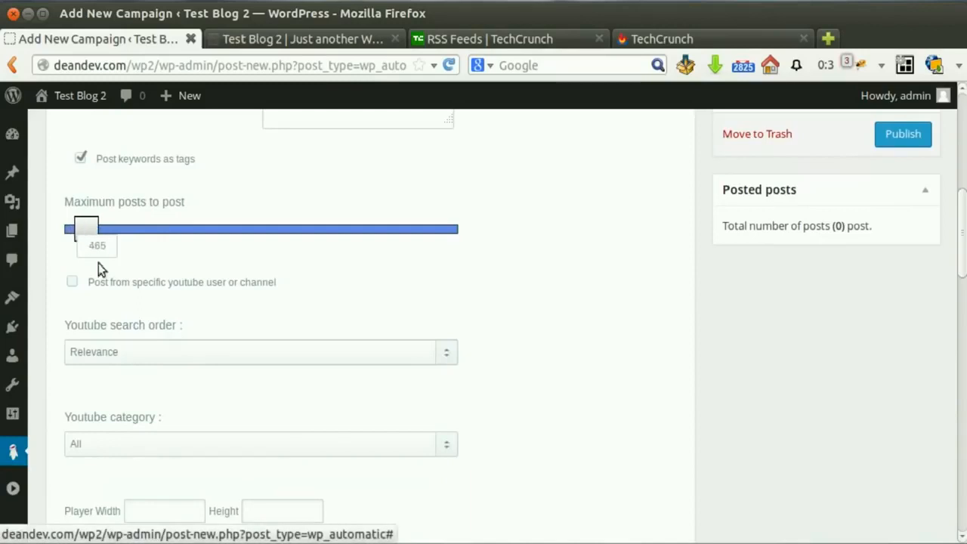
click(73, 283)
click(166, 336)
click(166, 337)
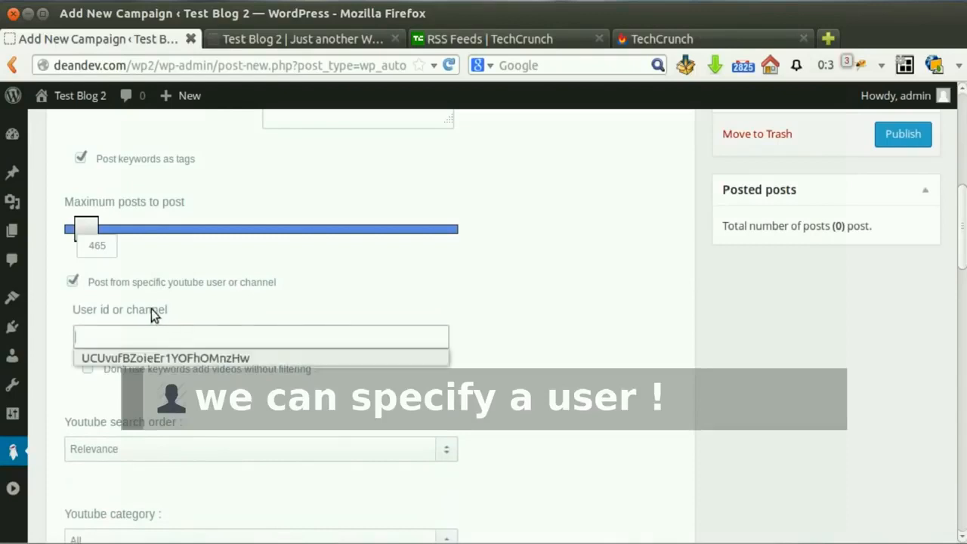
click(160, 318)
click(152, 333)
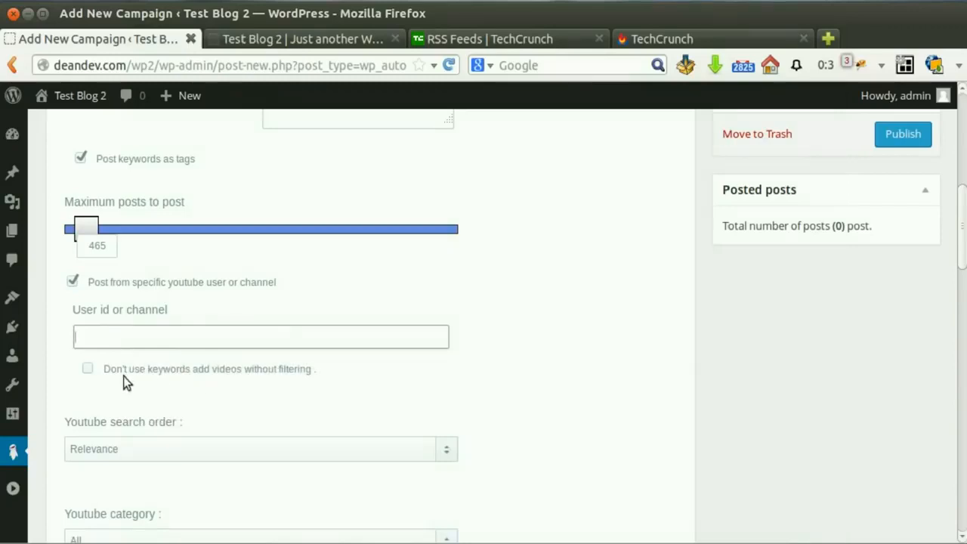
click(72, 282)
- Set the Youtube search order to Rating and keep the Youtube category at All
scroll(234, 288, down, 1)
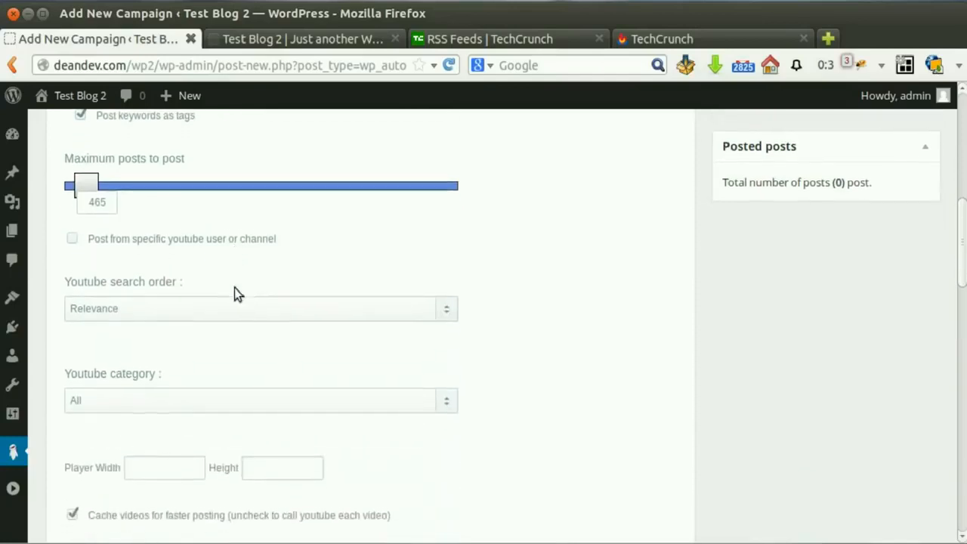
click(217, 302)
click(219, 364)
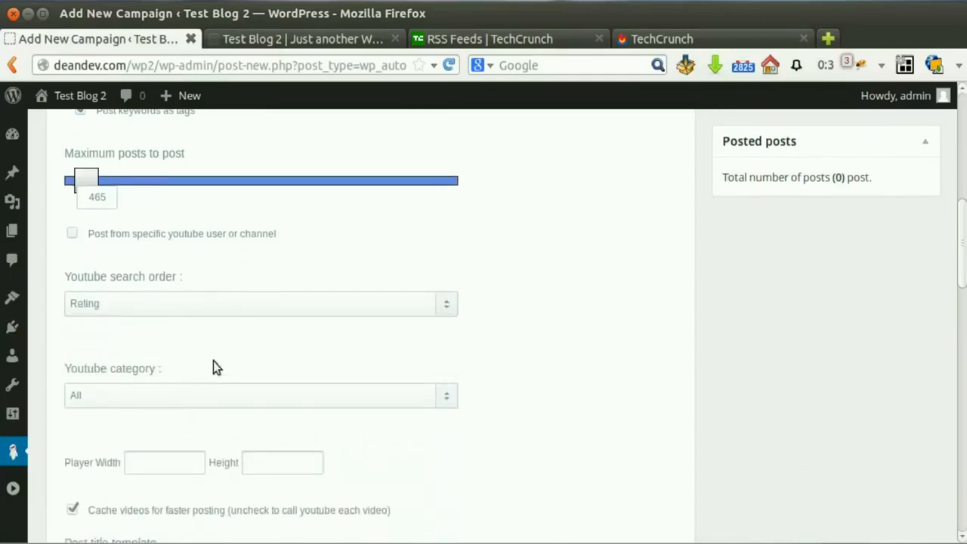
scroll(194, 329, down, 2)
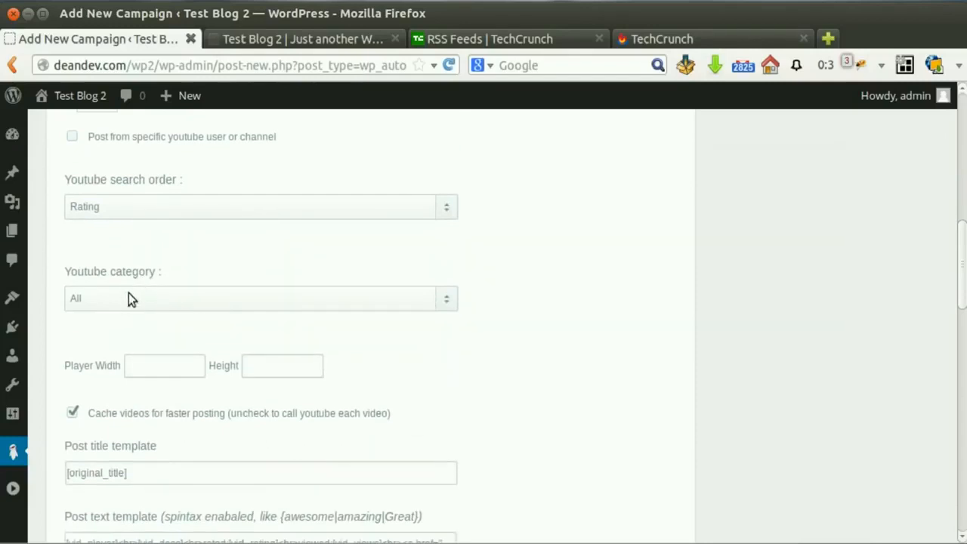
click(128, 298)
click(133, 298)
scroll(128, 300, down, 1)
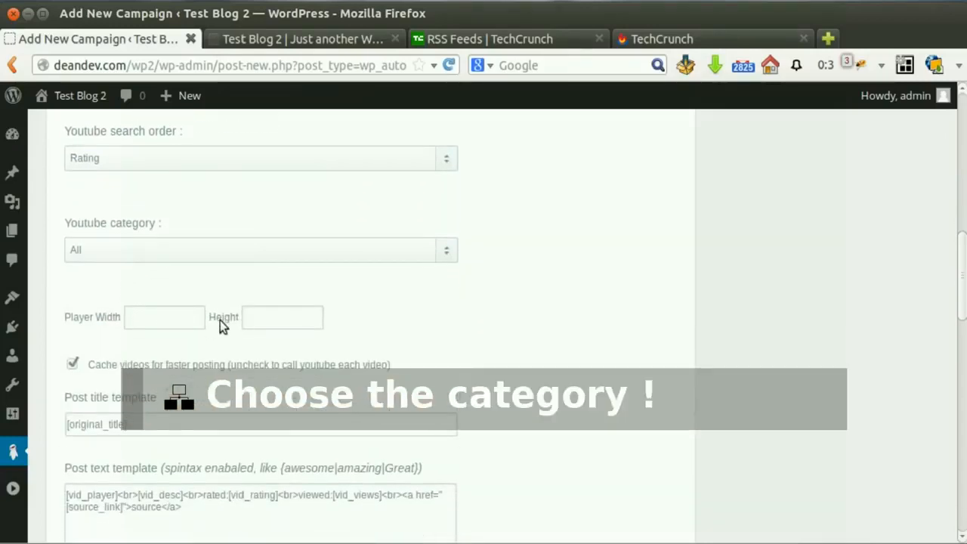
- Publish the Youtube campaign and look over its post templates and remaining posting options
scroll(219, 322, down, 2)
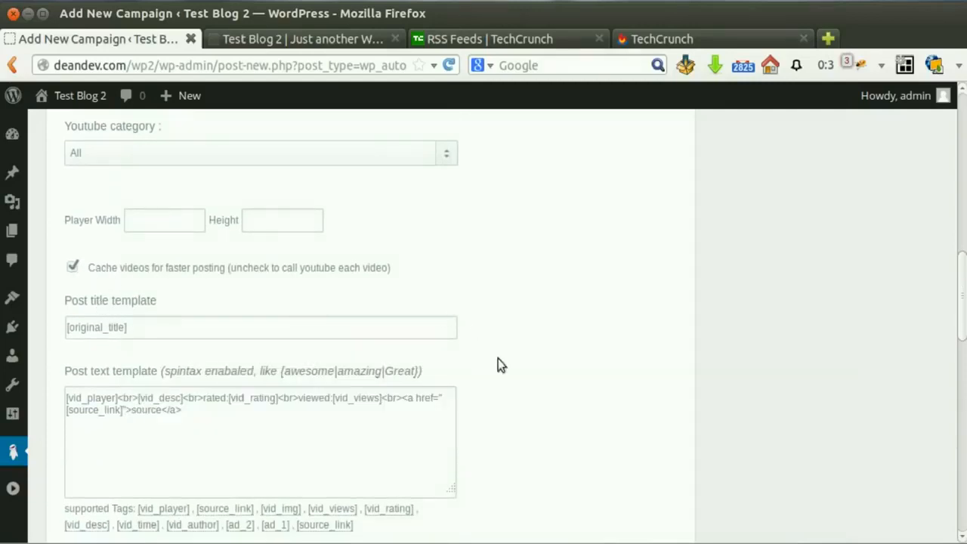
drag(959, 297, 949, 195)
click(904, 376)
scroll(571, 429, down, 10)
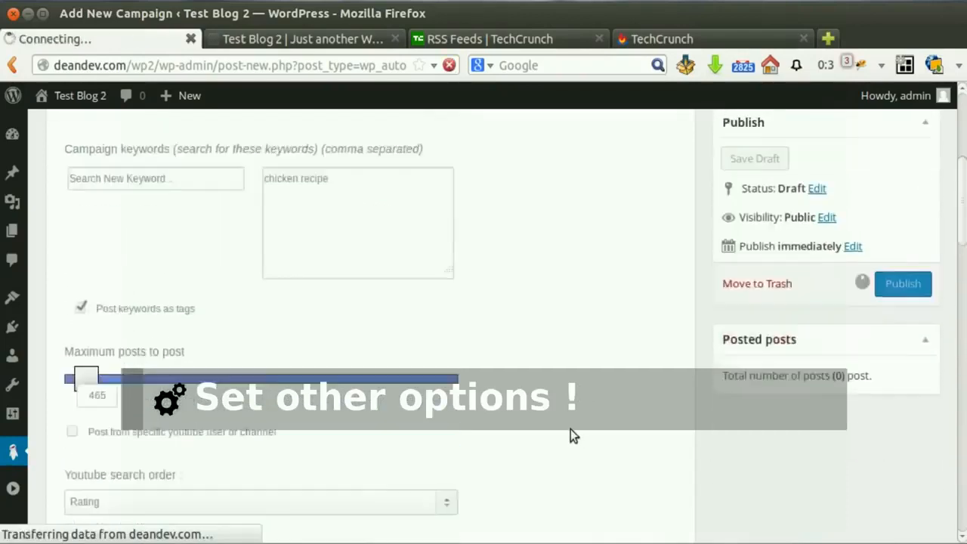
scroll(576, 419, down, 8)
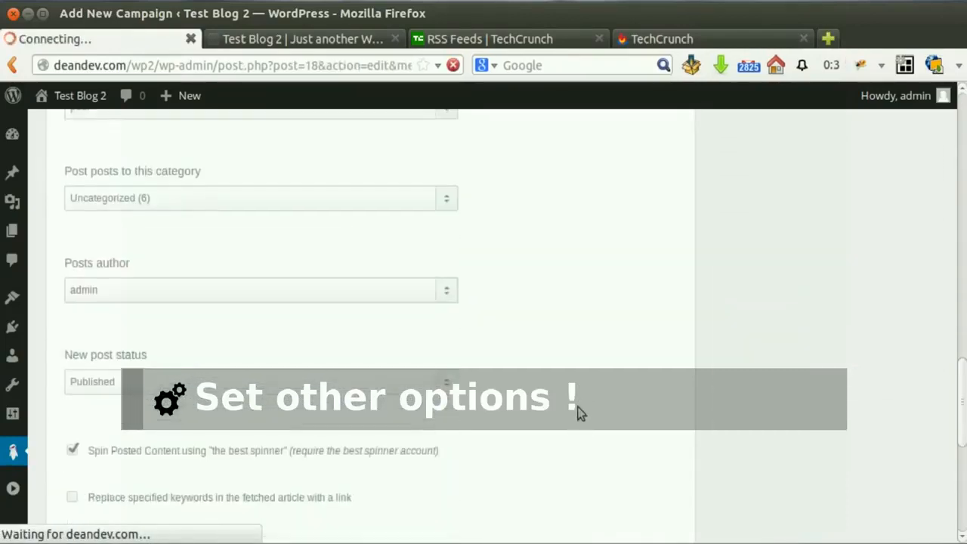
scroll(366, 339, down, 5)
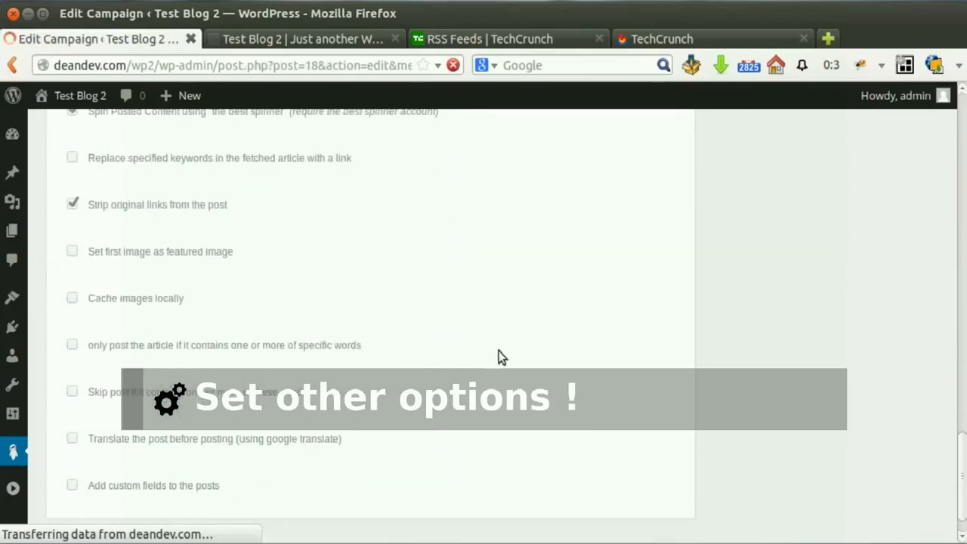
scroll(502, 351, up, 20)
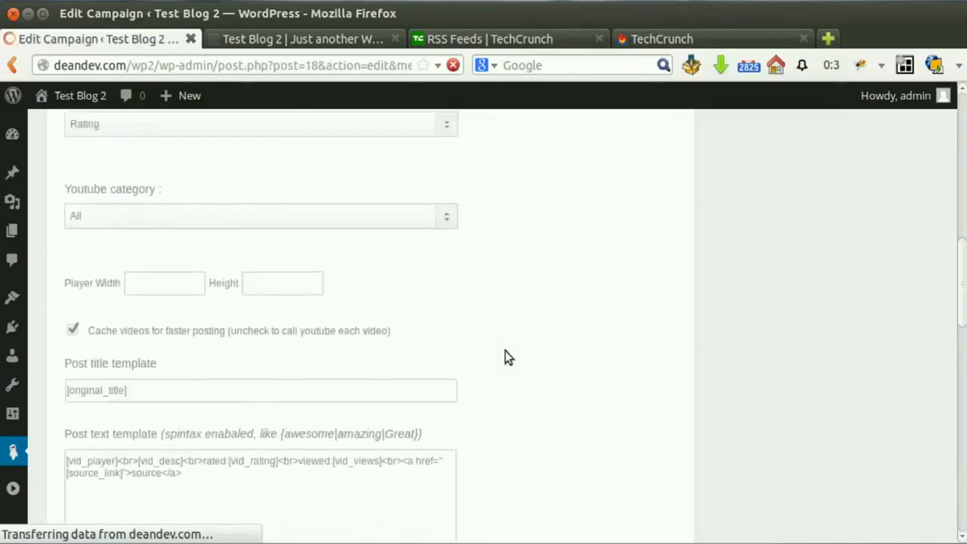
scroll(505, 351, up, 12)
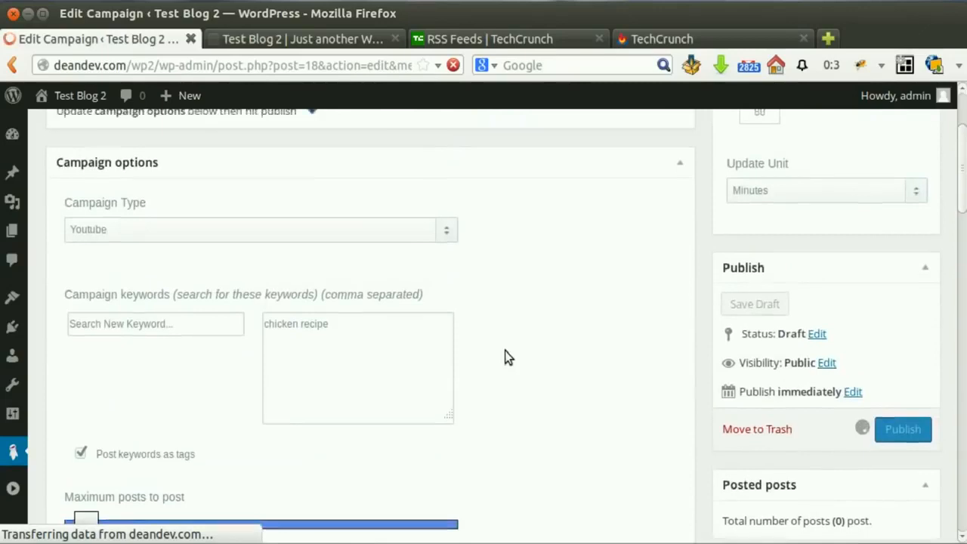
scroll(504, 351, up, 2)
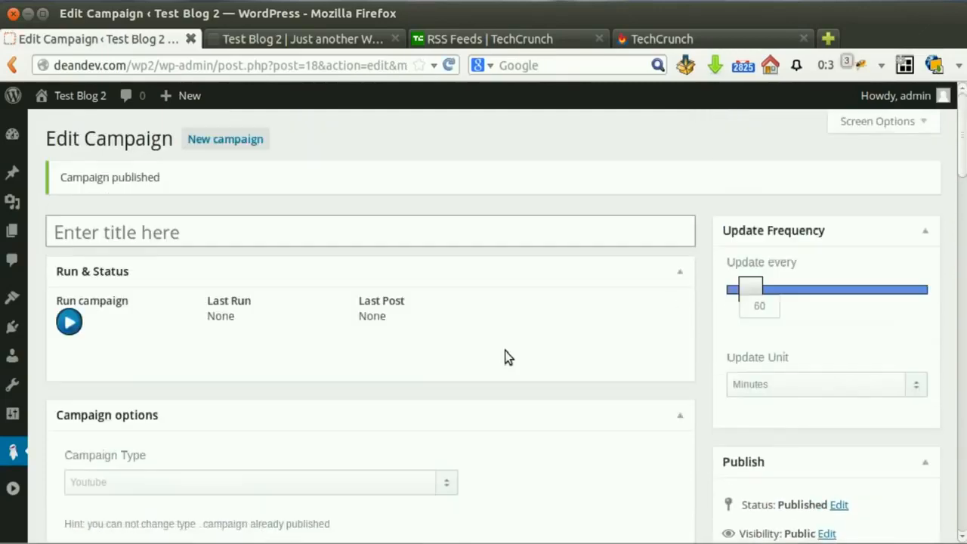
- Run the Youtube campaign and open the video post it created on the blog
click(76, 323)
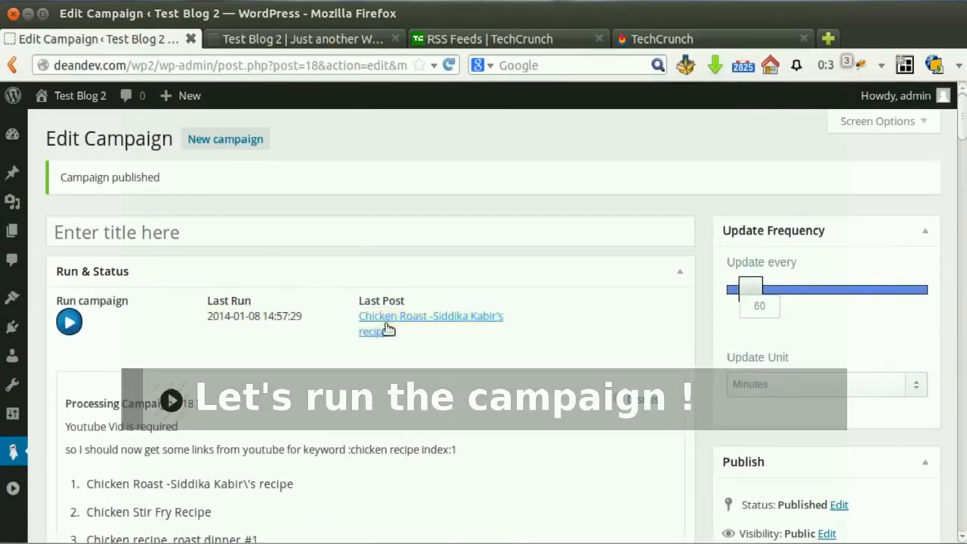
click(423, 321)
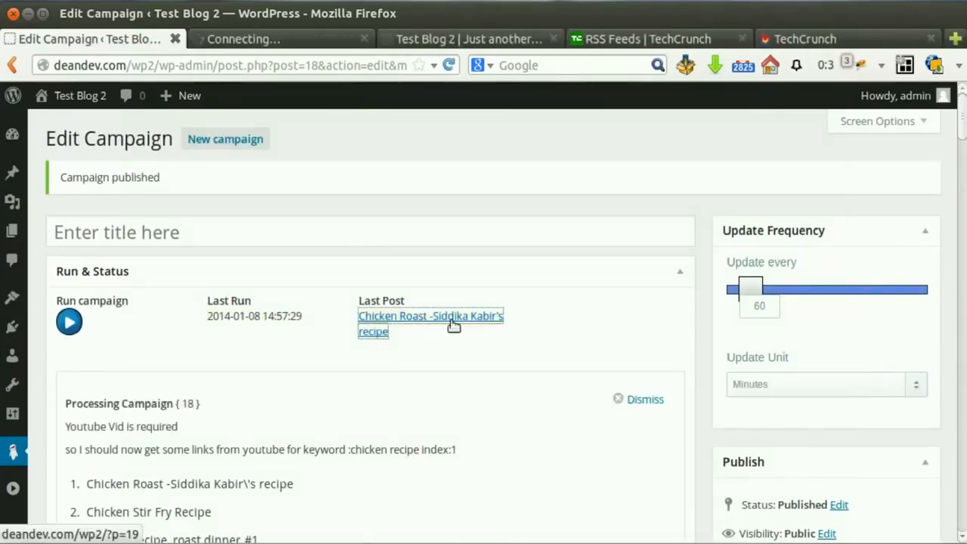
click(266, 39)
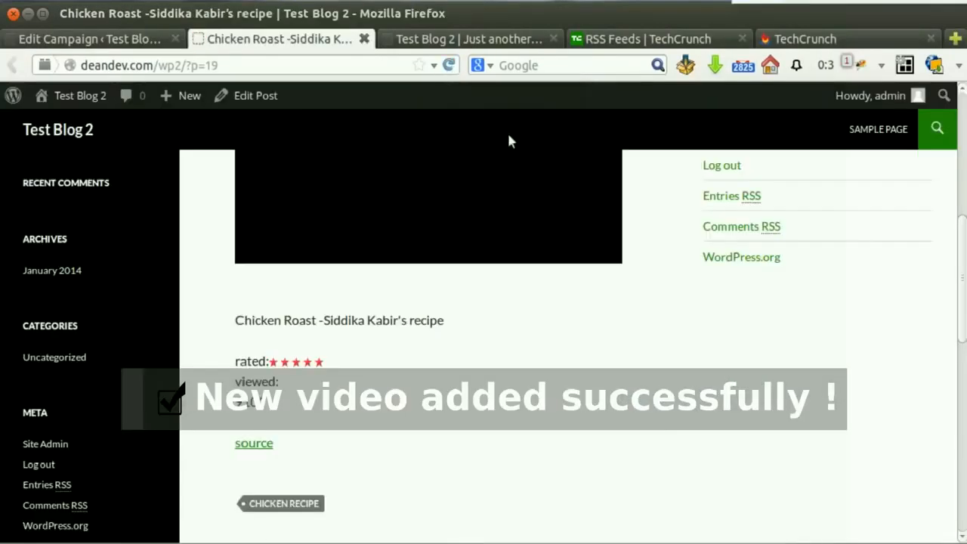
- Examine the new video post's title, embedded video, rating and tag, and close the post
scroll(636, 218, up, 5)
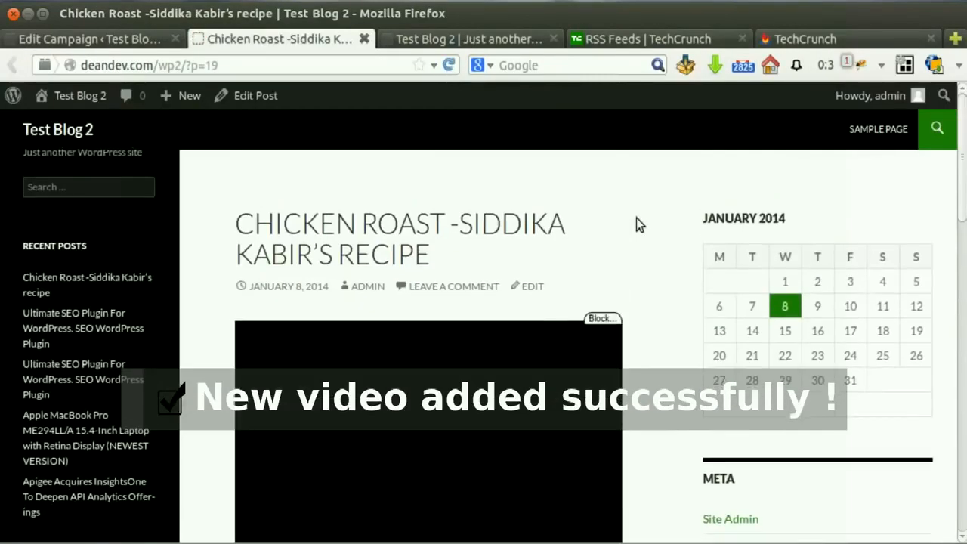
scroll(434, 142, down, 2)
scroll(410, 294, down, 3)
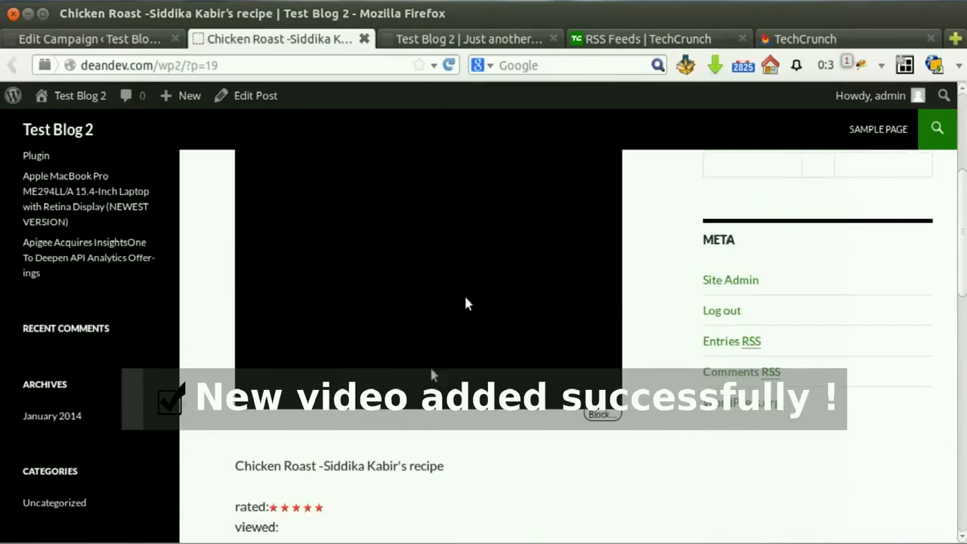
scroll(465, 303, down, 1)
scroll(465, 303, up, 5)
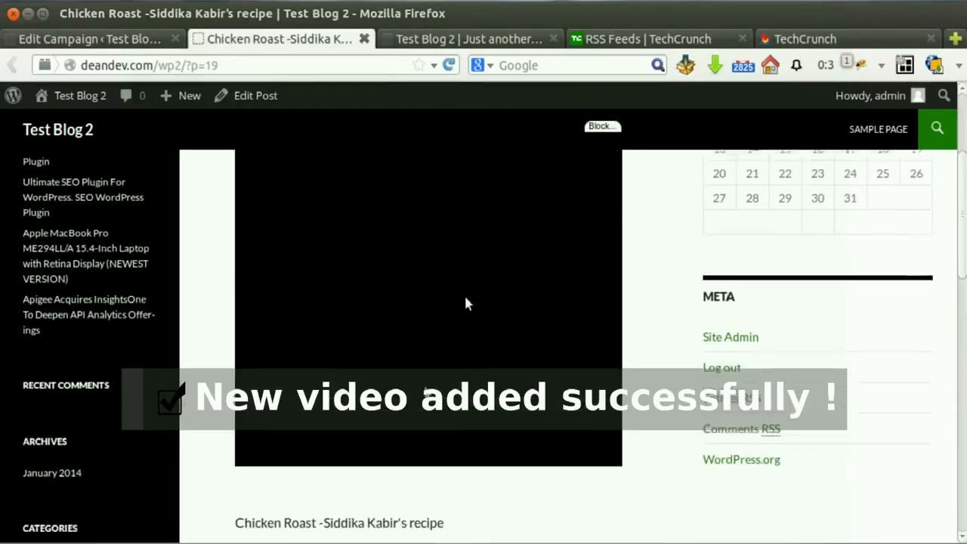
scroll(465, 303, up, 3)
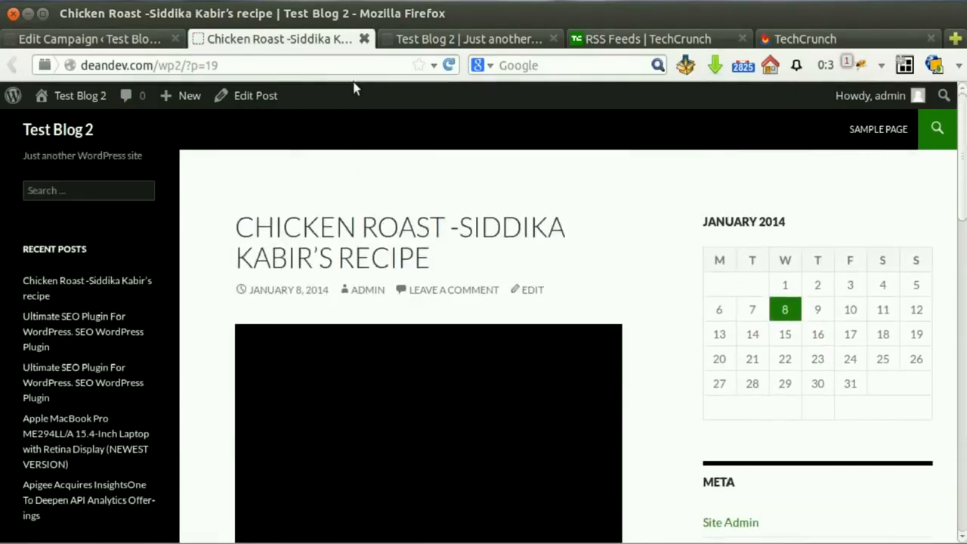
click(364, 39)
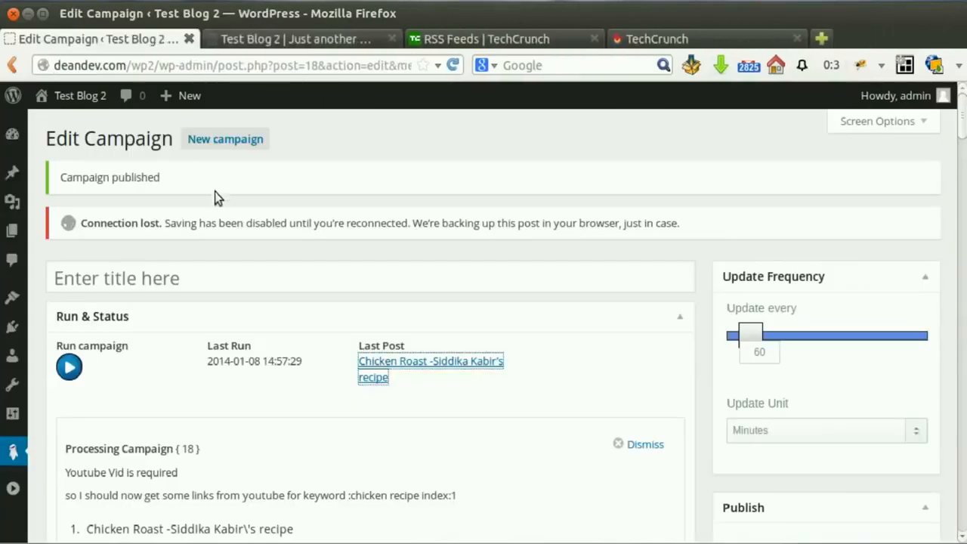
- Dismiss the Youtube run log and create a new campaign of type Flicker
scroll(221, 201, down, 1)
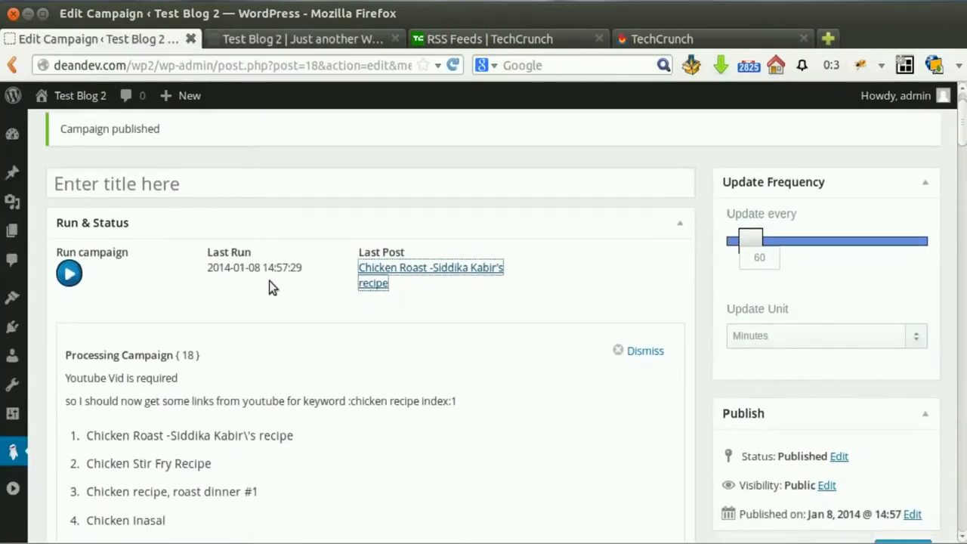
click(644, 351)
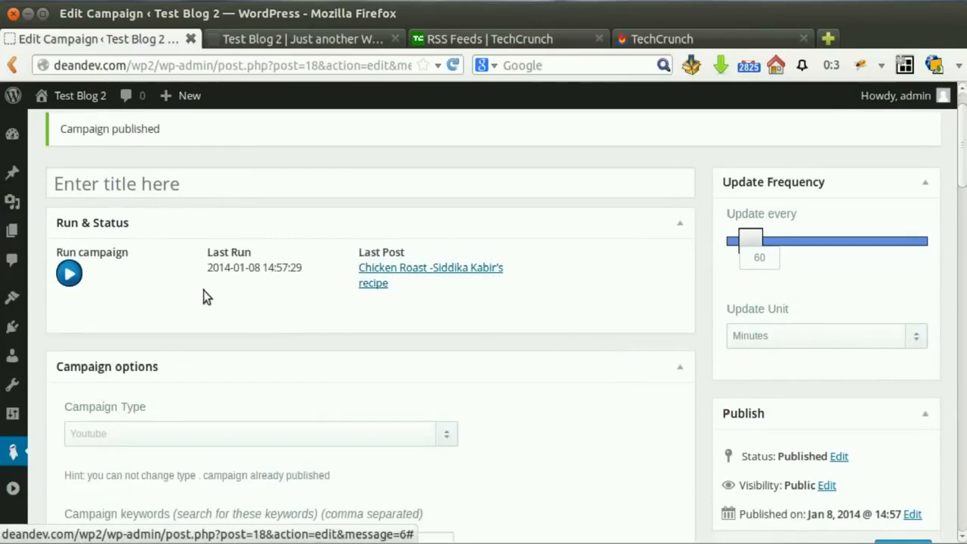
scroll(202, 295, up, 1)
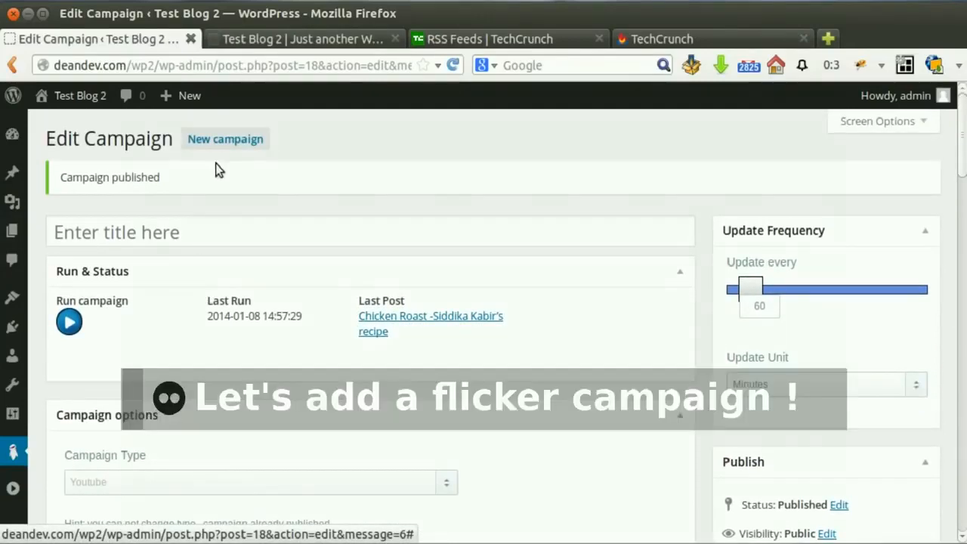
click(218, 144)
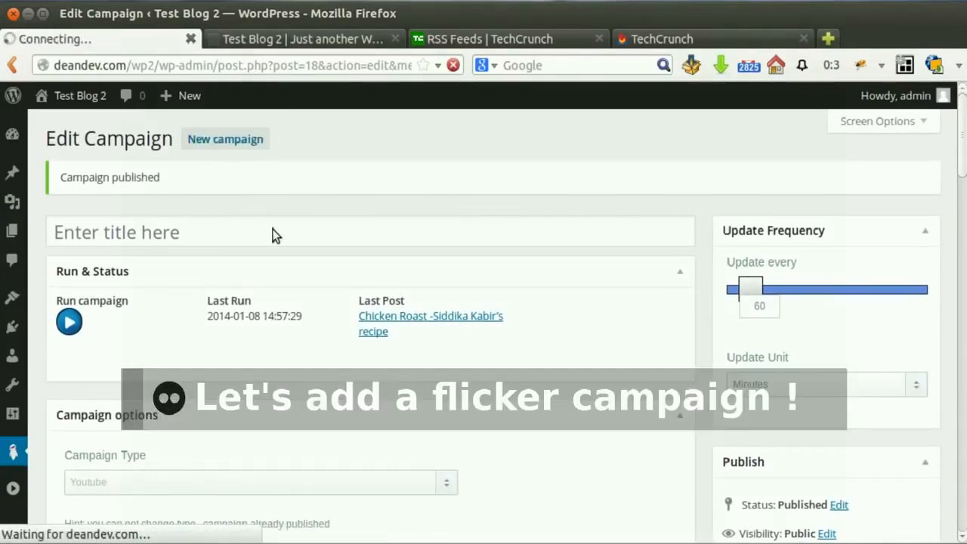
scroll(273, 228, down, 1)
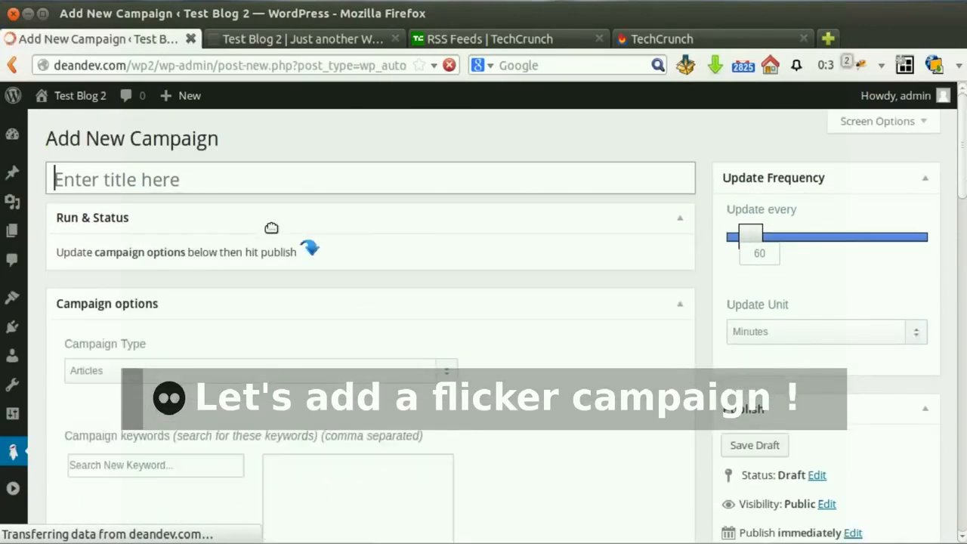
scroll(272, 226, down, 3)
click(266, 276)
click(237, 361)
- Title the new campaign "Flicker"
scroll(524, 278, up, 3)
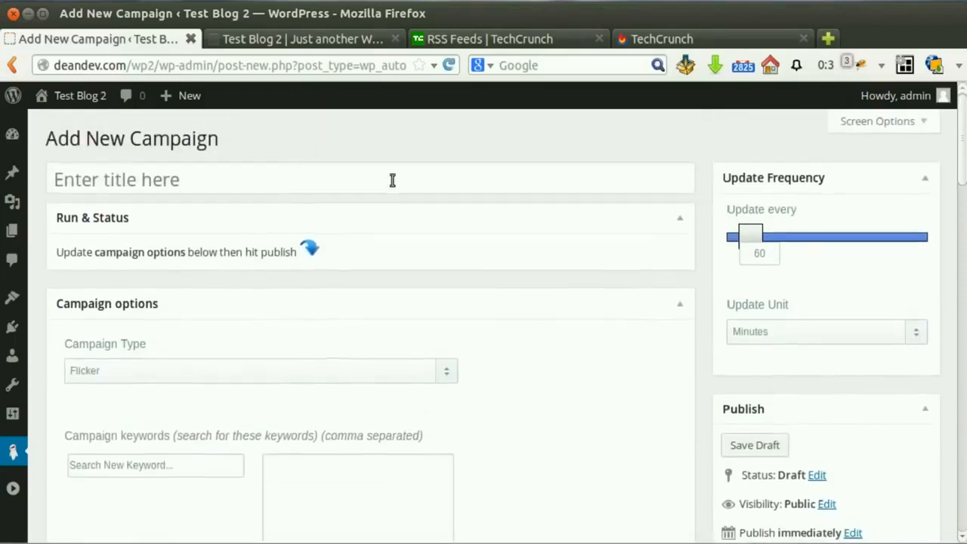
click(318, 179)
text(F)
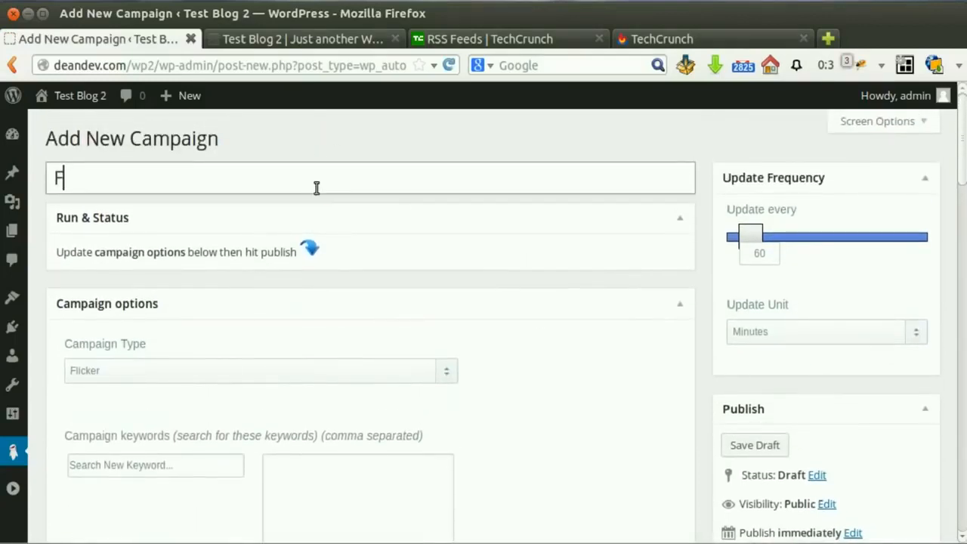
text(licker)
- Search keyword suggestions for "kitten", add "kittens" and shorten the campaign keyword to "kitten"
scroll(325, 189, down, 1)
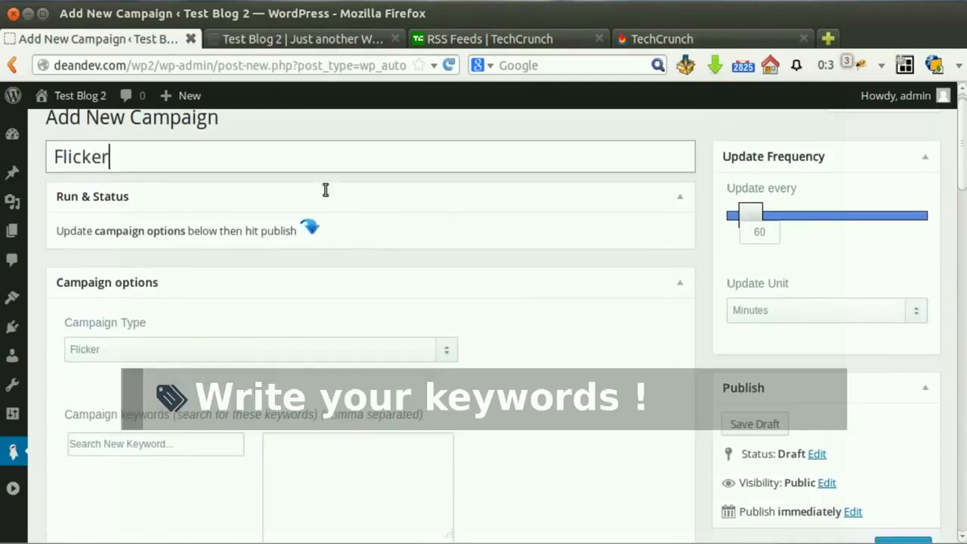
scroll(326, 189, down, 5)
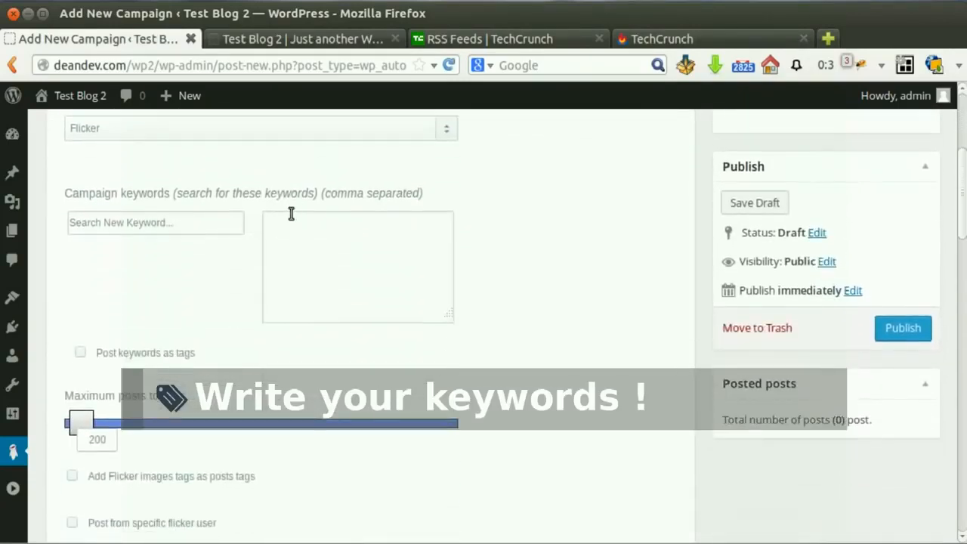
click(144, 176)
text(kitten)
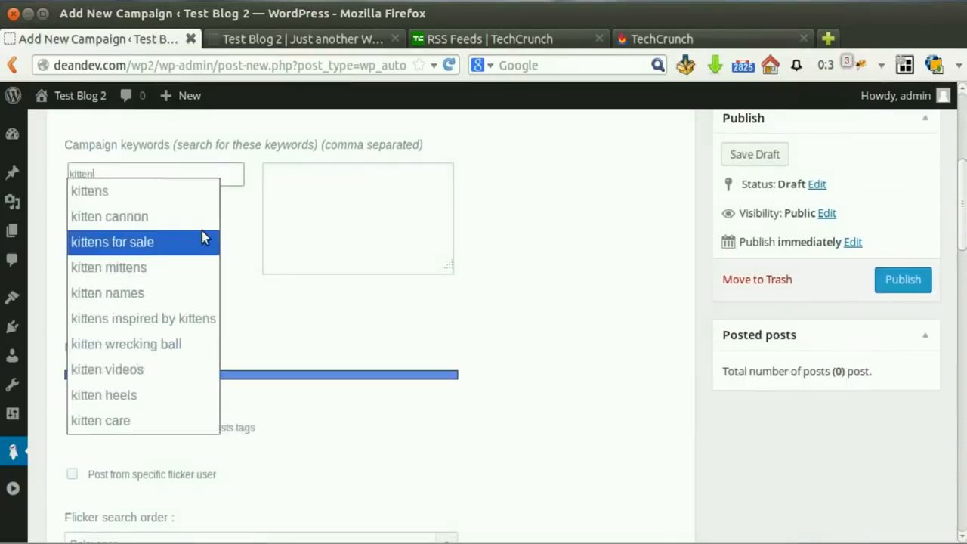
click(150, 200)
key(BackSpace)
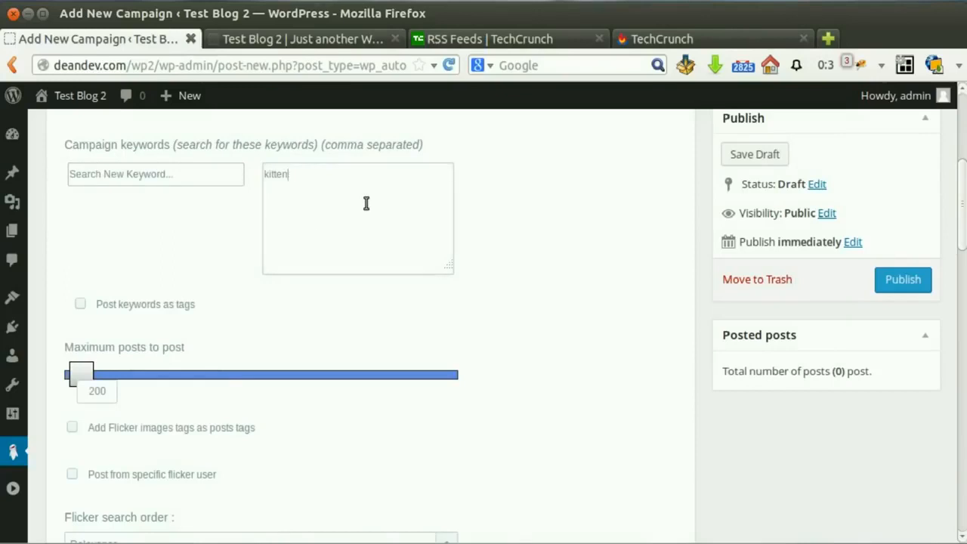
- Enable posting keywords as tags and adding Flicker image tags as post tags
scroll(468, 214, down, 3)
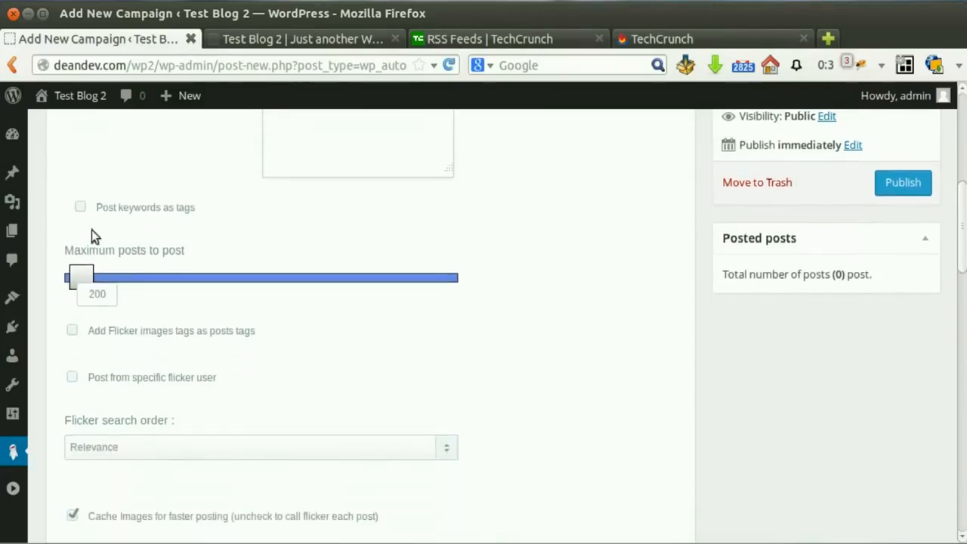
scroll(140, 261, down, 1)
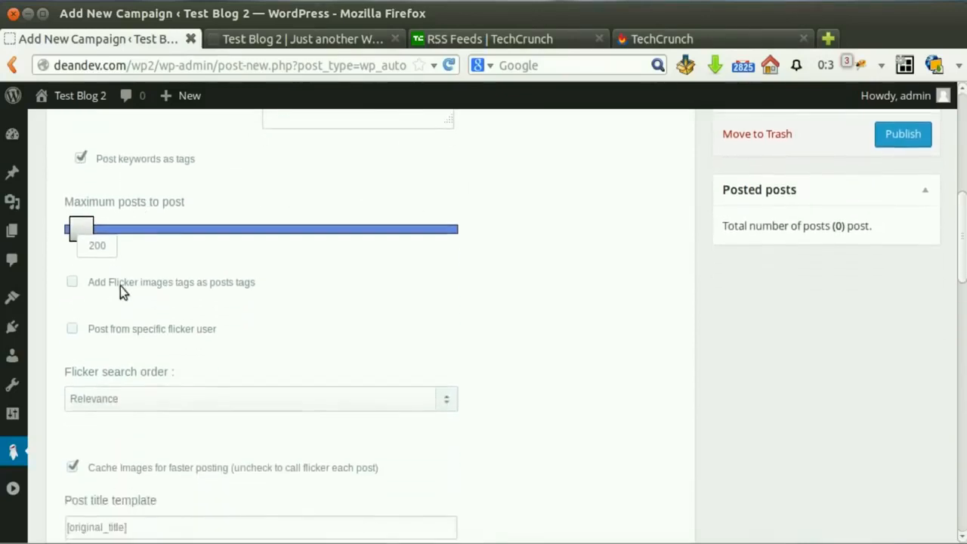
click(220, 288)
scroll(158, 300, down, 1)
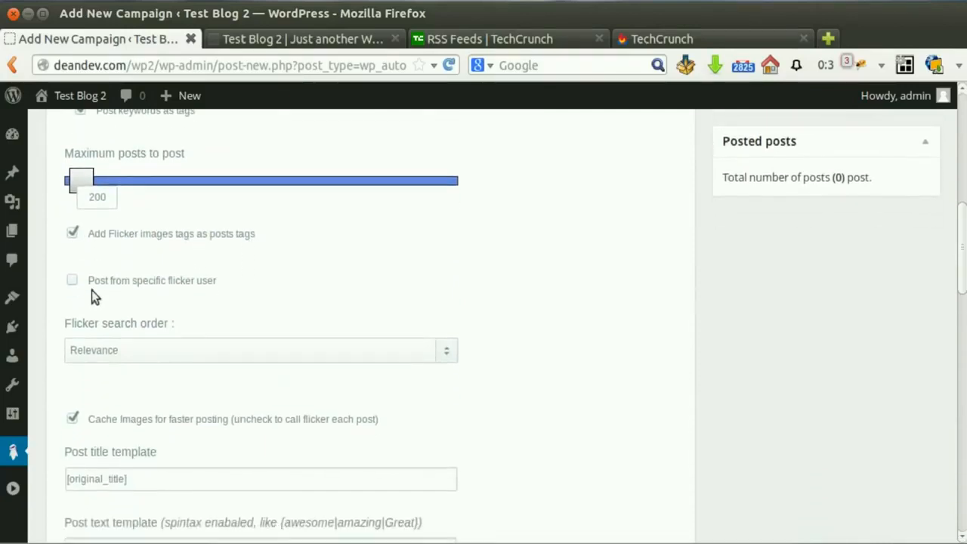
click(73, 282)
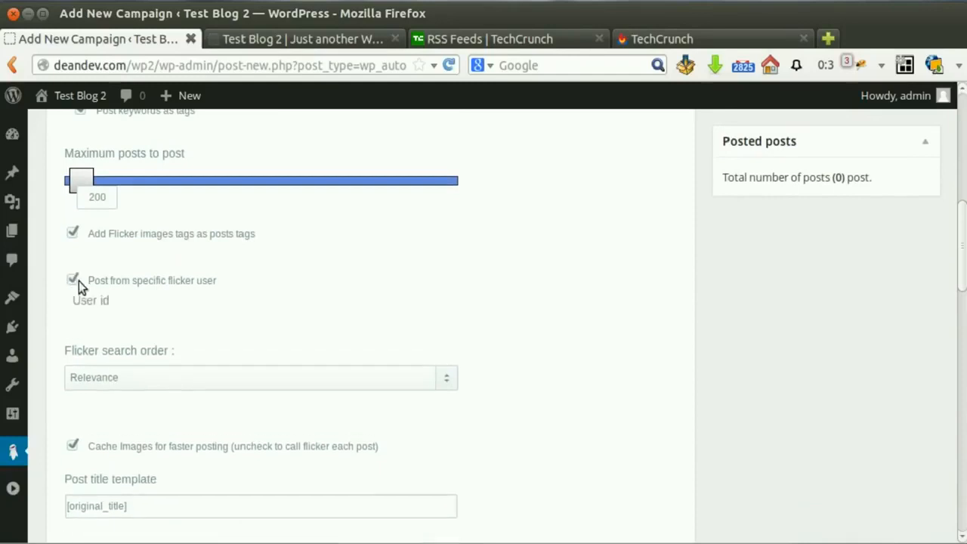
click(106, 333)
click(139, 306)
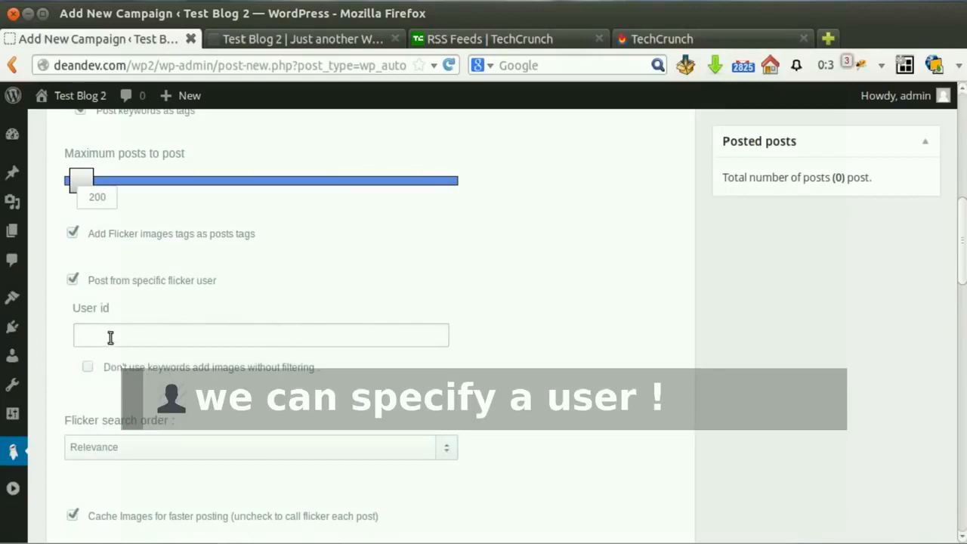
click(73, 281)
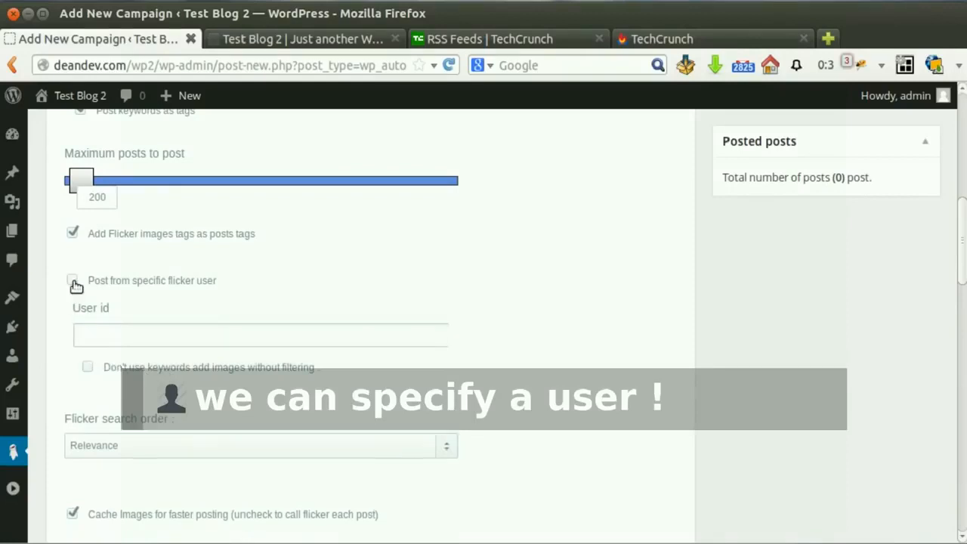
- Set the Flicker search order to Interestingness DESC
scroll(73, 281, down, 1)
click(179, 304)
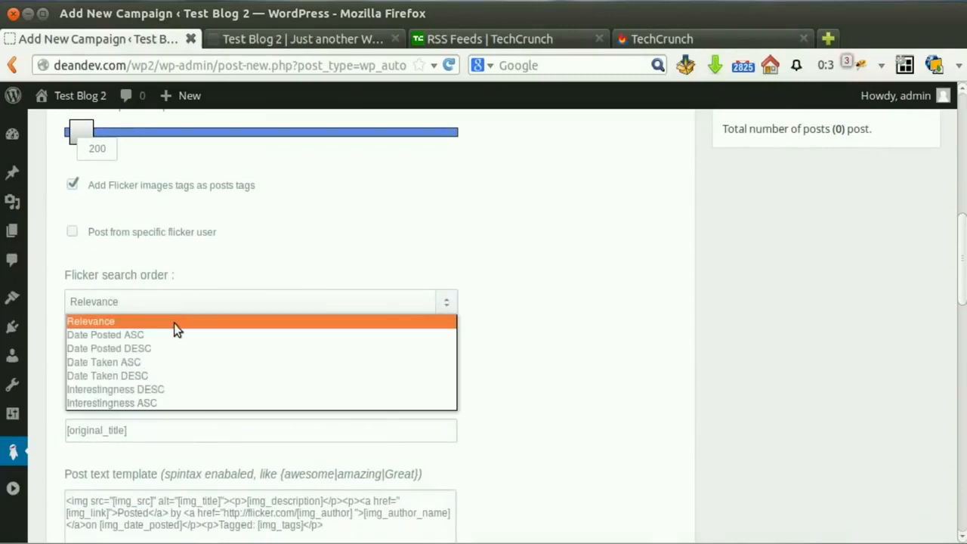
click(171, 390)
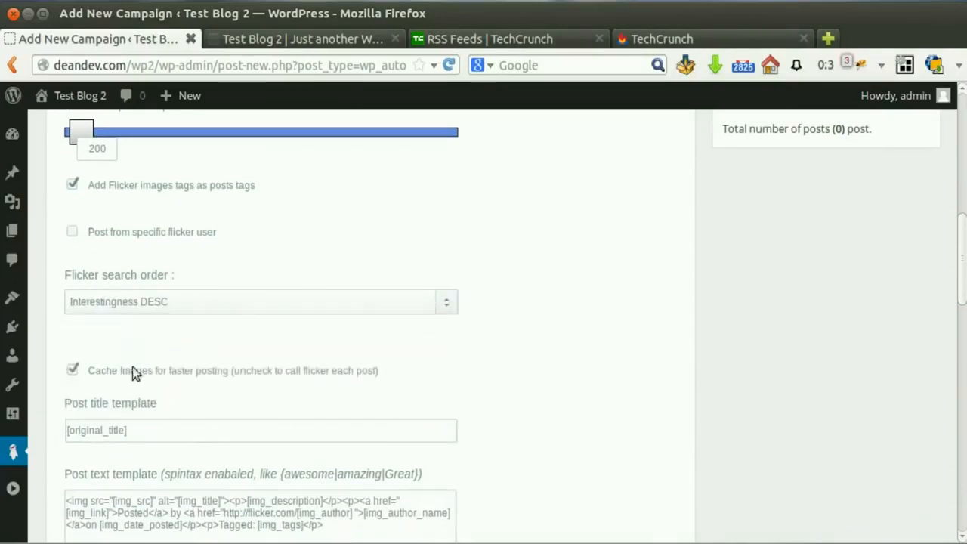
- Look over the Flicker campaign's post title and text templates and publish the campaign
scroll(161, 302, down, 2)
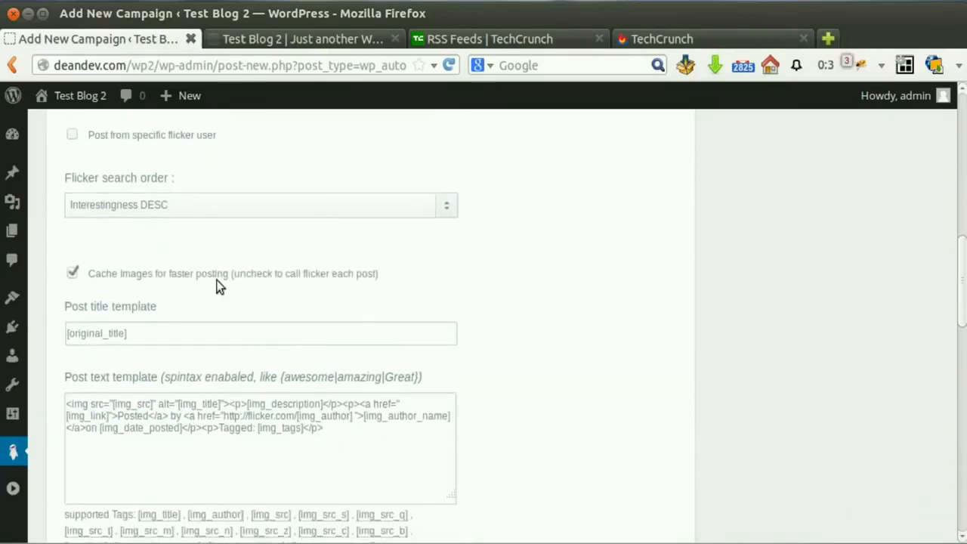
scroll(216, 285, down, 1)
scroll(112, 284, down, 2)
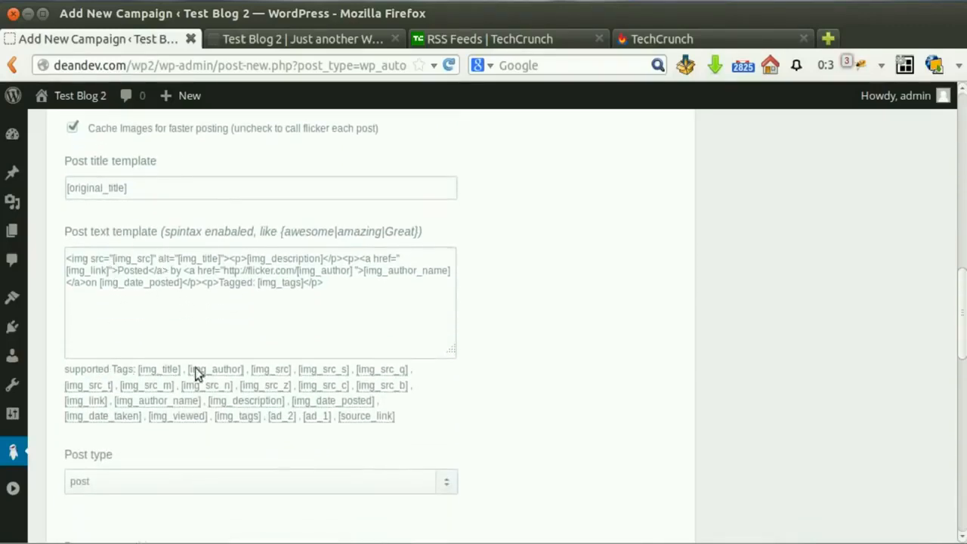
drag(965, 306, 941, 172)
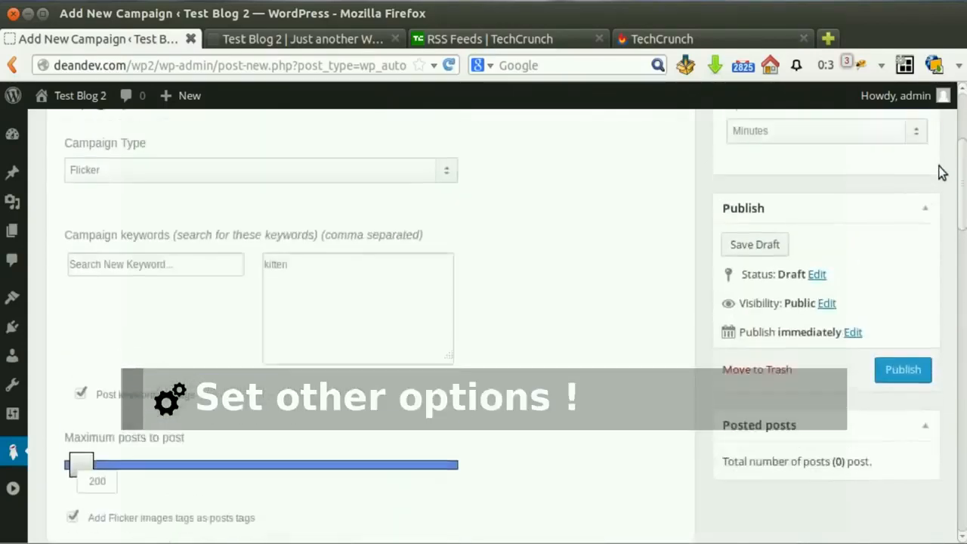
click(901, 410)
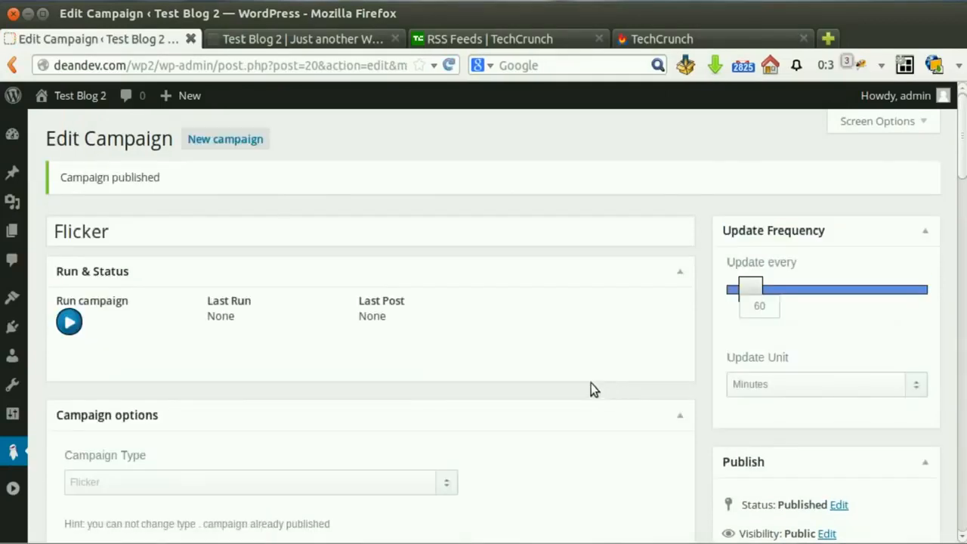
- Run the Flicker campaign and open the new image post from its run log
click(69, 321)
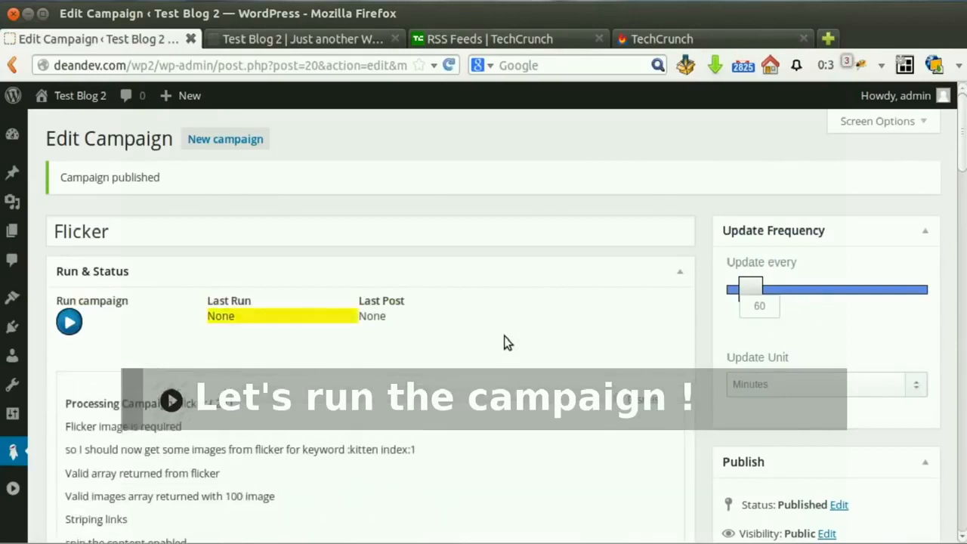
scroll(504, 336, down, 3)
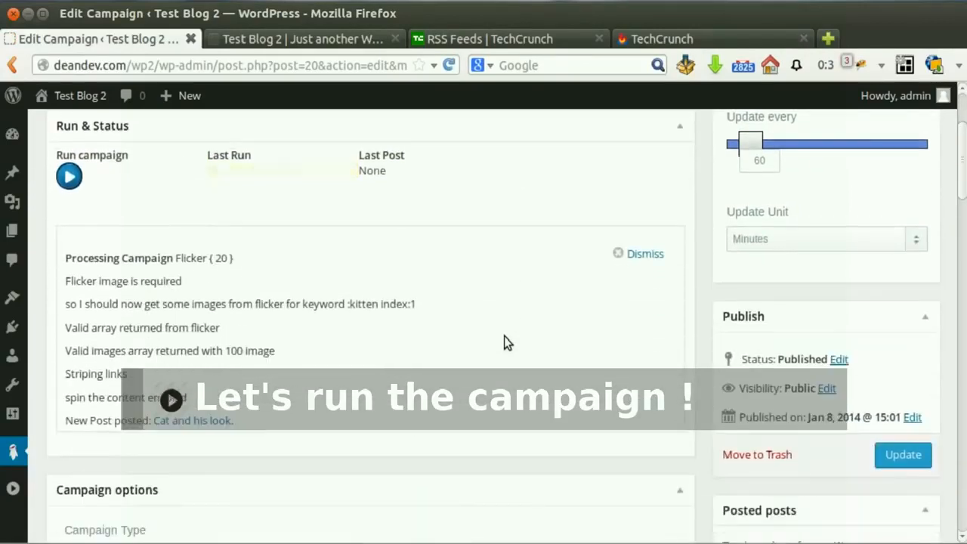
middle_click(201, 425)
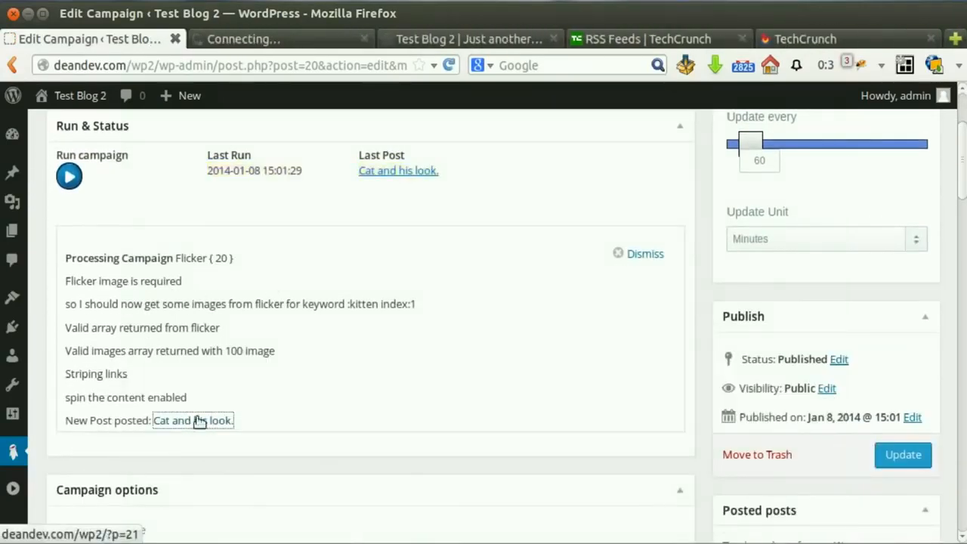
click(254, 39)
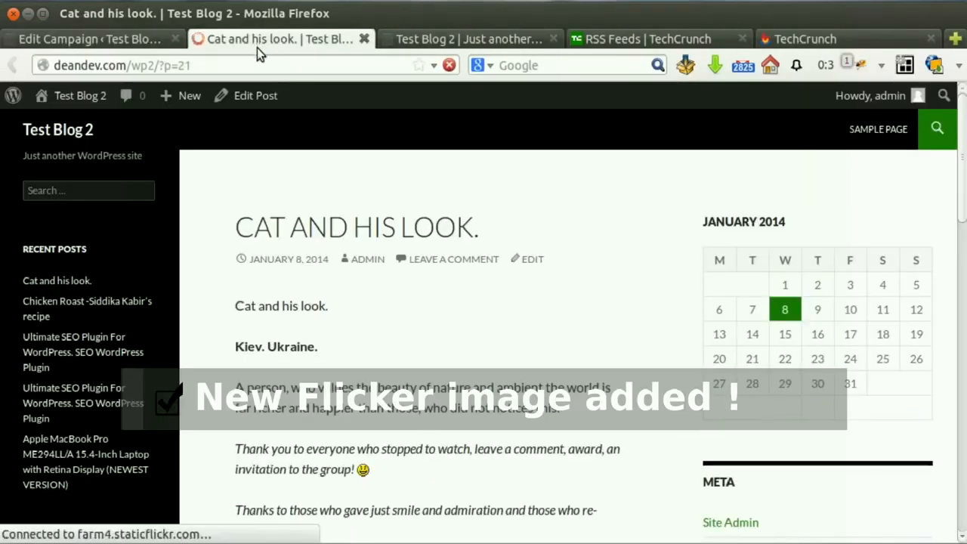
- Look over the new Flicker image post from its photo down to its tags and close it
scroll(374, 198, down, 5)
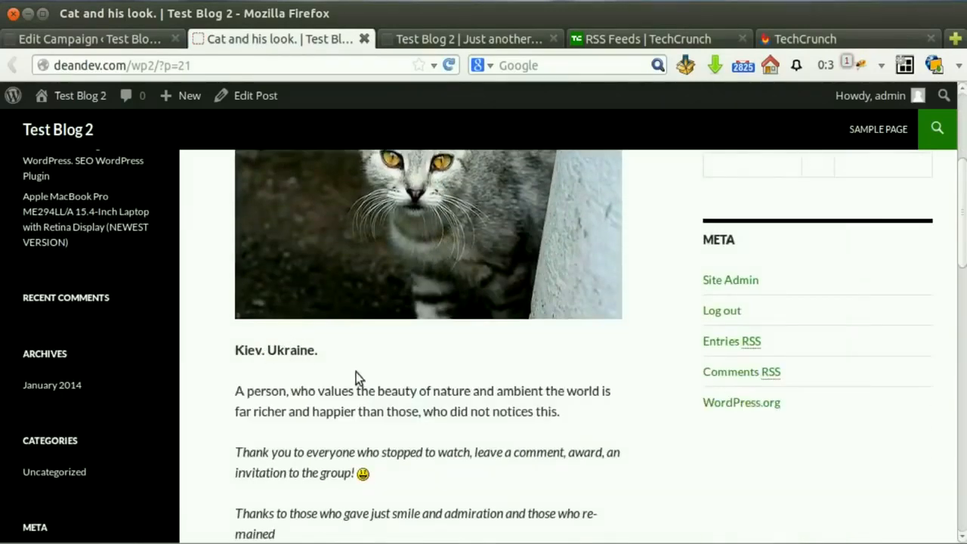
scroll(356, 371, down, 6)
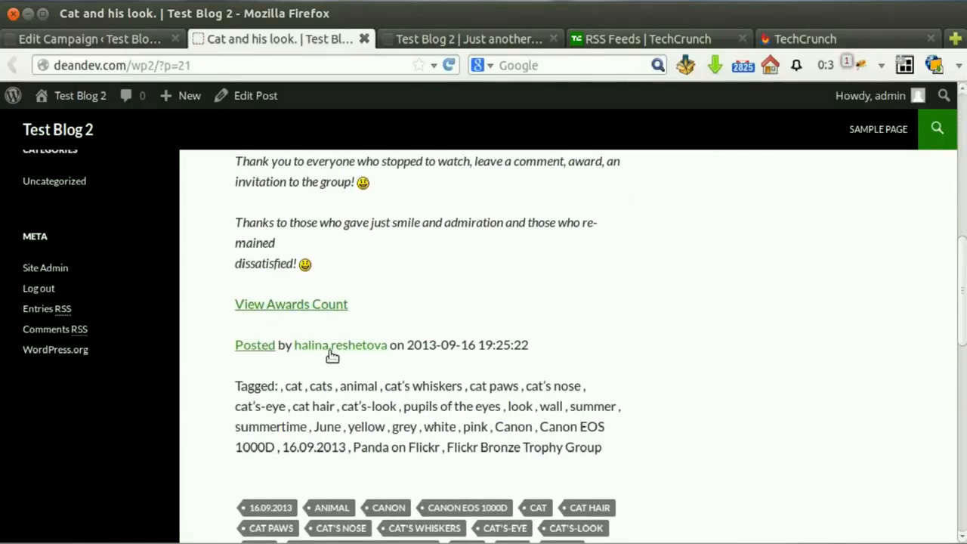
scroll(439, 355, down, 2)
scroll(833, 392, up, 1)
scroll(959, 310, up, 15)
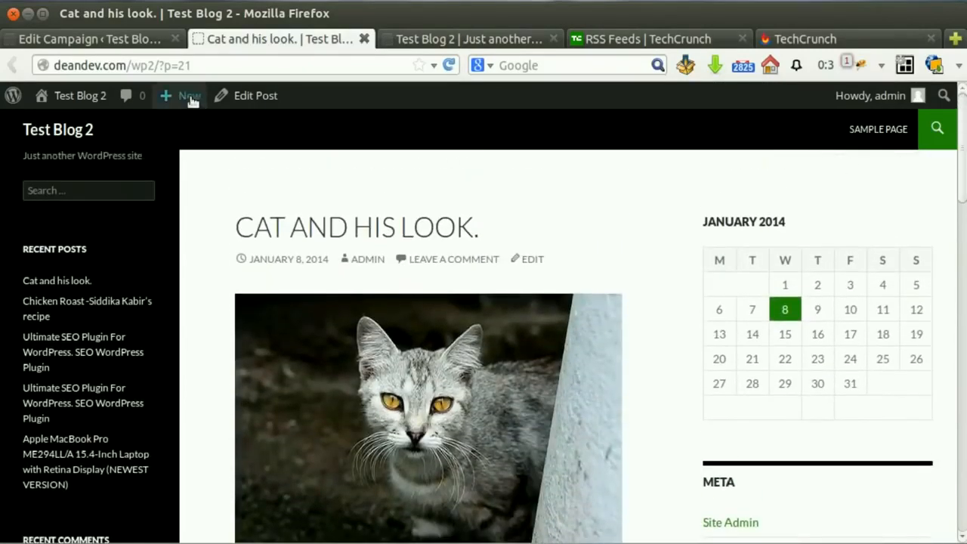
click(365, 38)
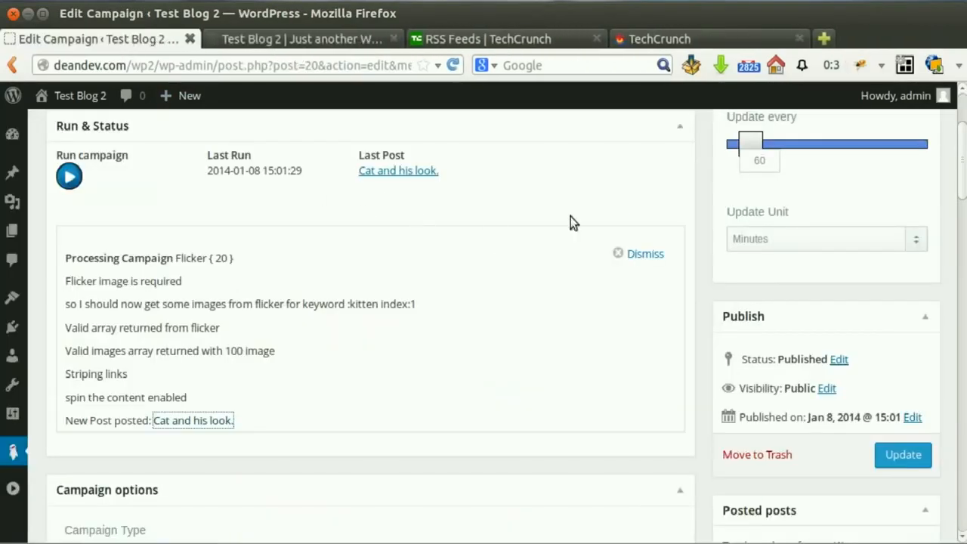
- Dismiss the Flicker run log and start a new campaign of type eBay titled "eBay camp"
click(644, 254)
scroll(518, 267, up, 4)
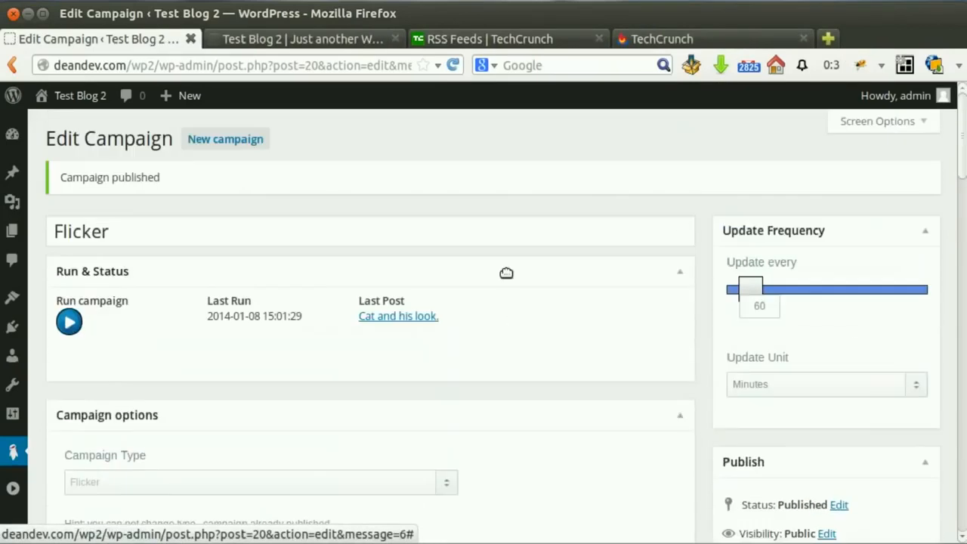
click(257, 148)
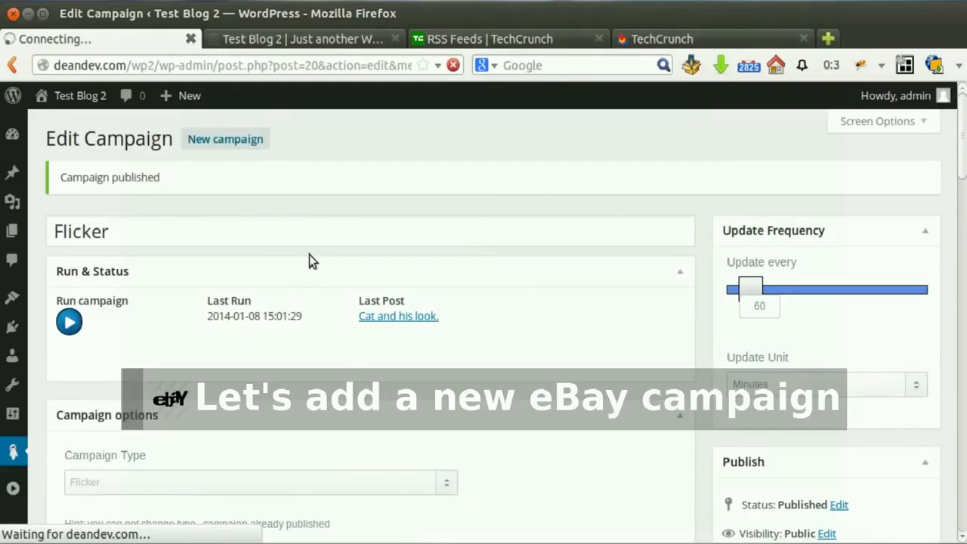
scroll(308, 255, down, 2)
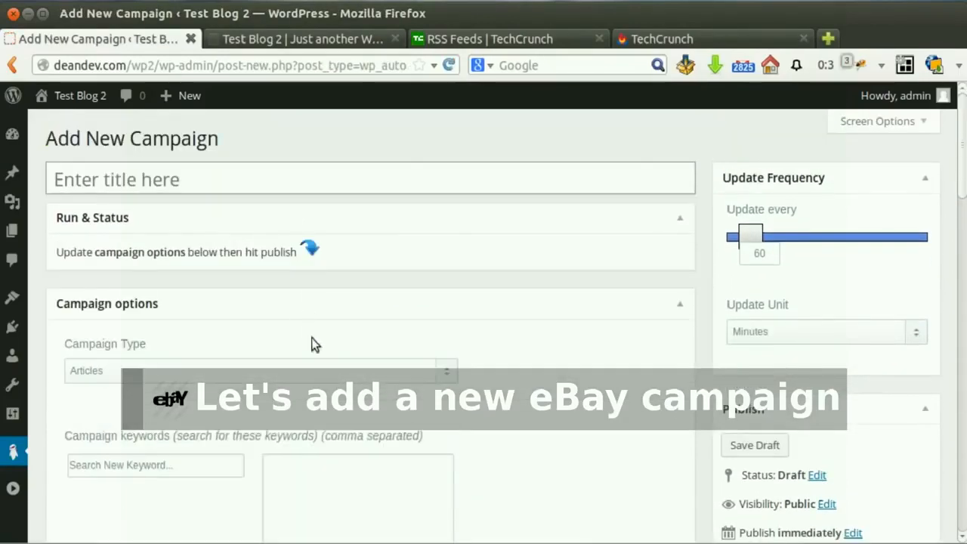
click(319, 370)
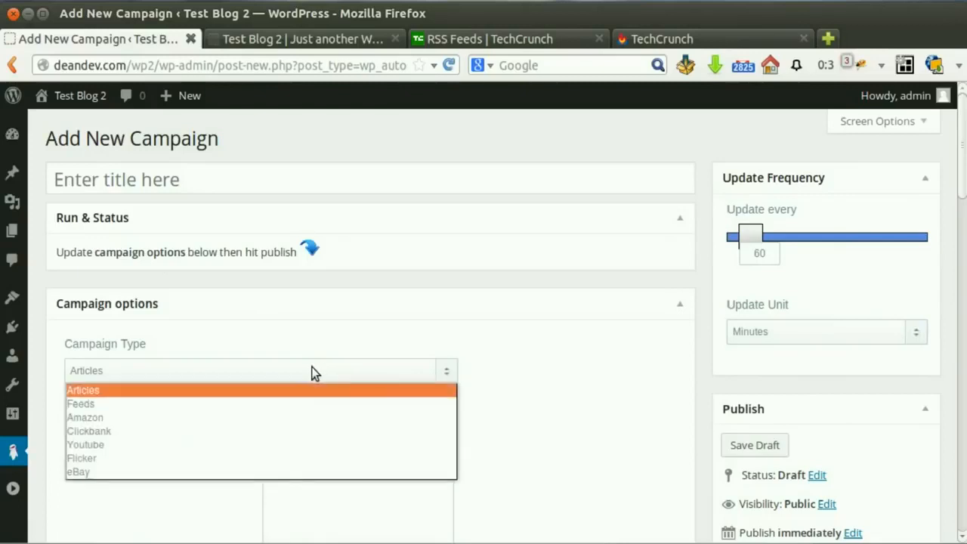
click(281, 470)
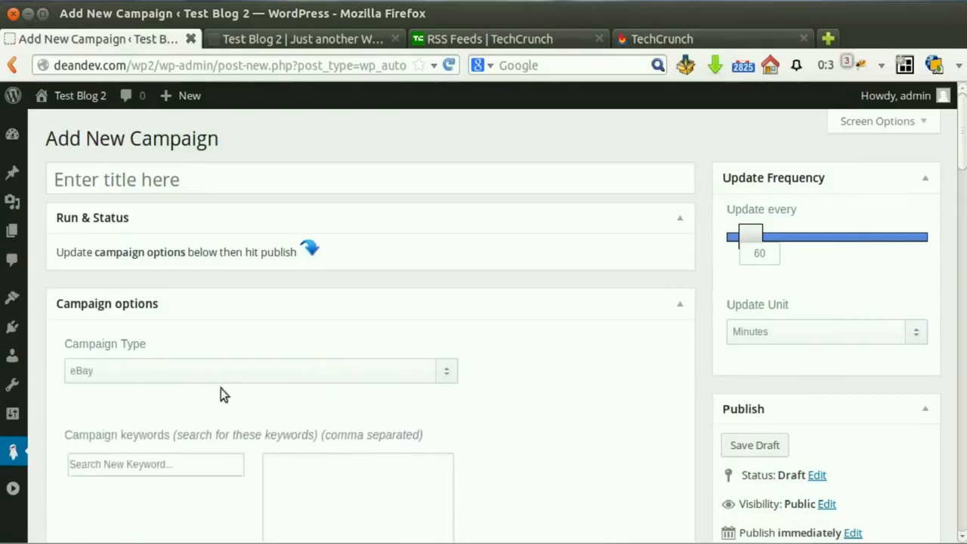
click(281, 172)
text(eBay camp)
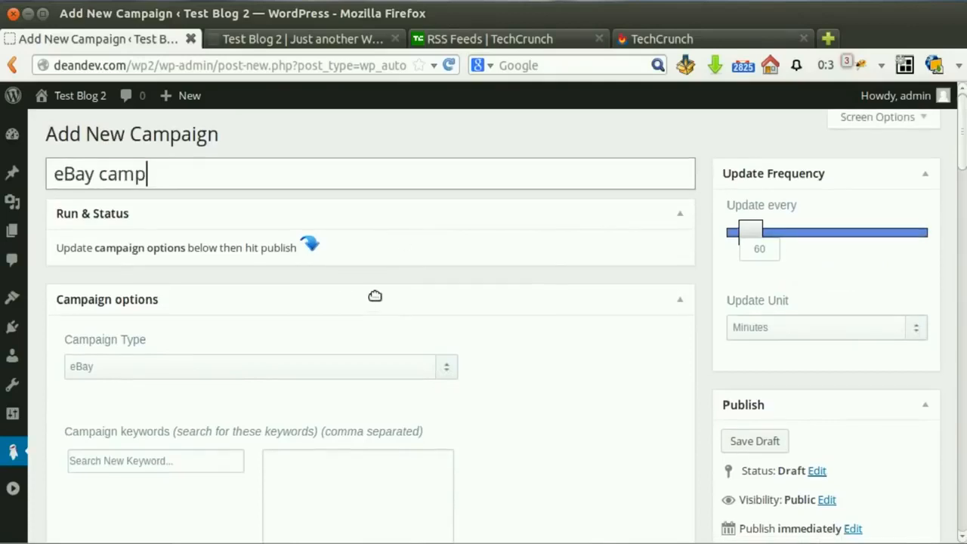
- Search for "macbook" and add the suggested keyword "macbook pro" to the campaign keywords
scroll(375, 296, down, 3)
scroll(238, 354, down, 1)
click(196, 274)
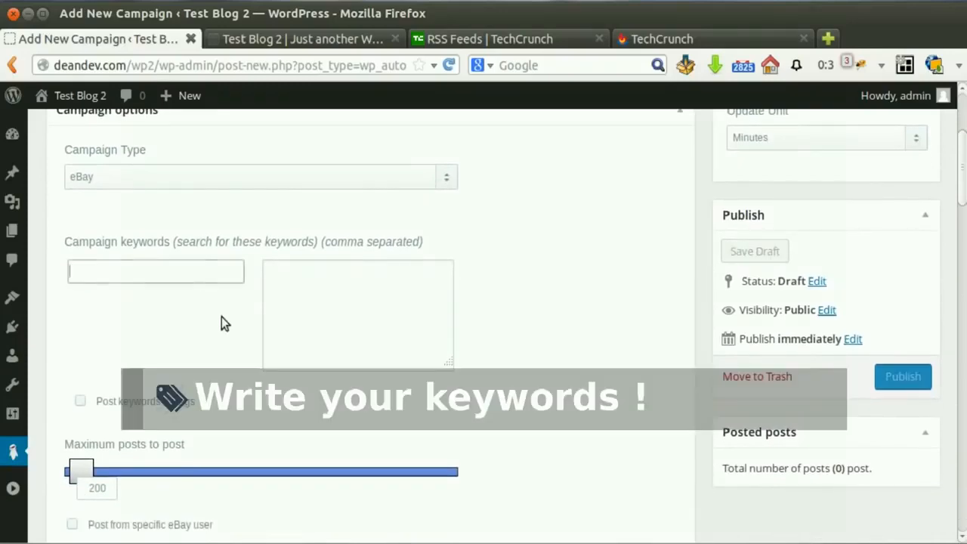
text(macbo)
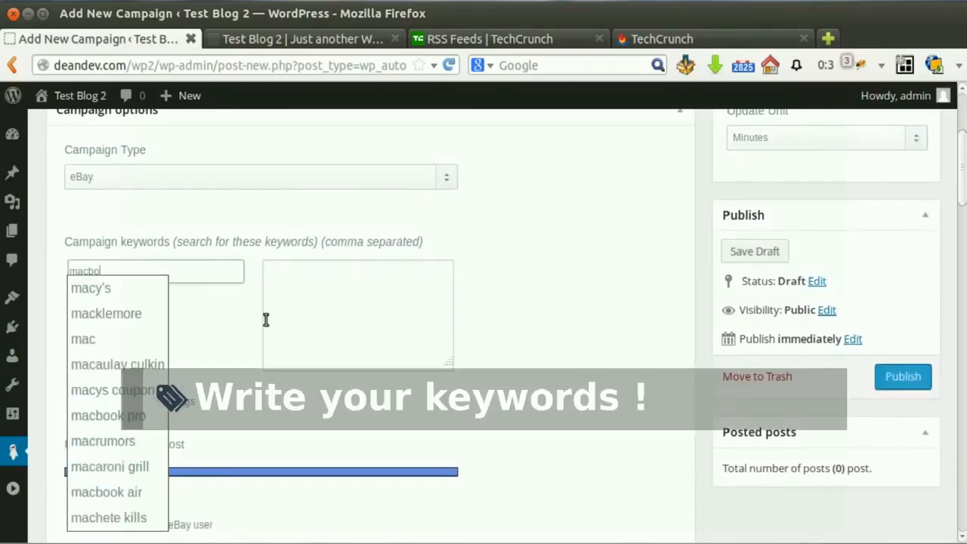
text(ok)
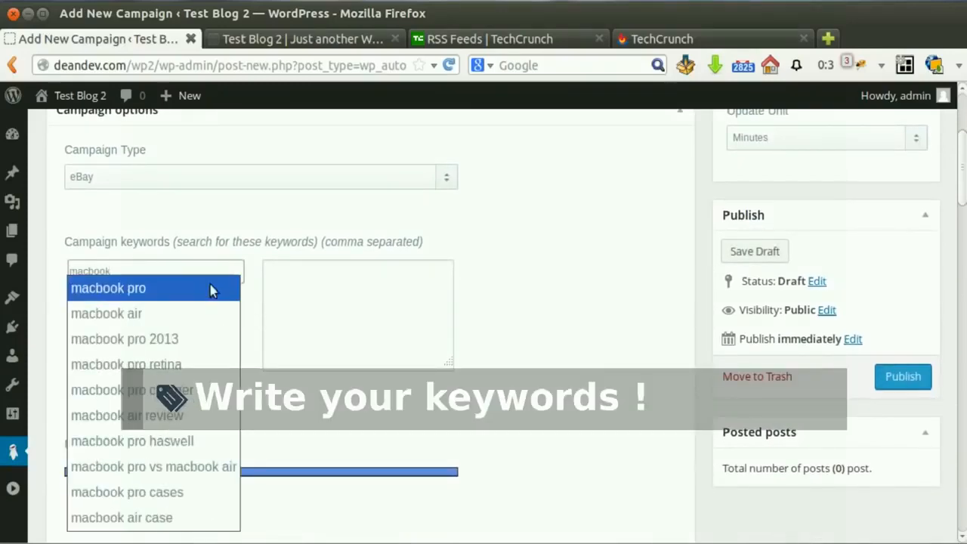
click(143, 290)
- Enable posting keywords as tags and set the maximum posts to 288
scroll(555, 347, down, 4)
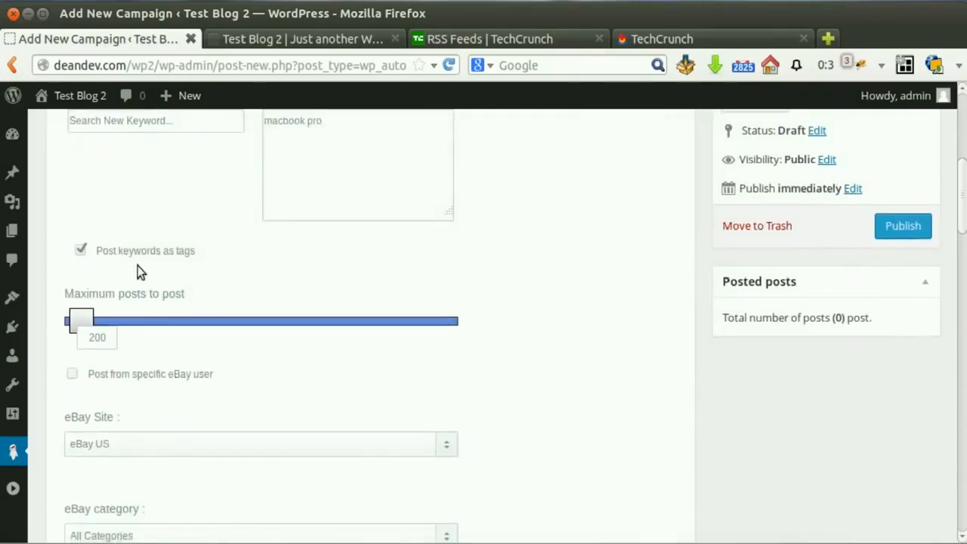
scroll(128, 264, down, 3)
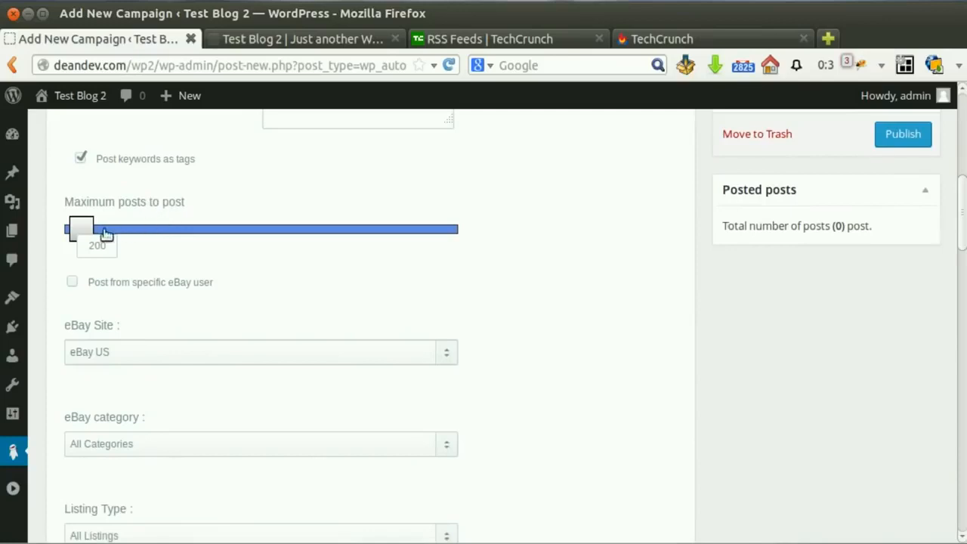
drag(86, 230, 87, 230)
- Try the option to post from a specific eBay user, leaving the user id empty, and disable it again
click(71, 282)
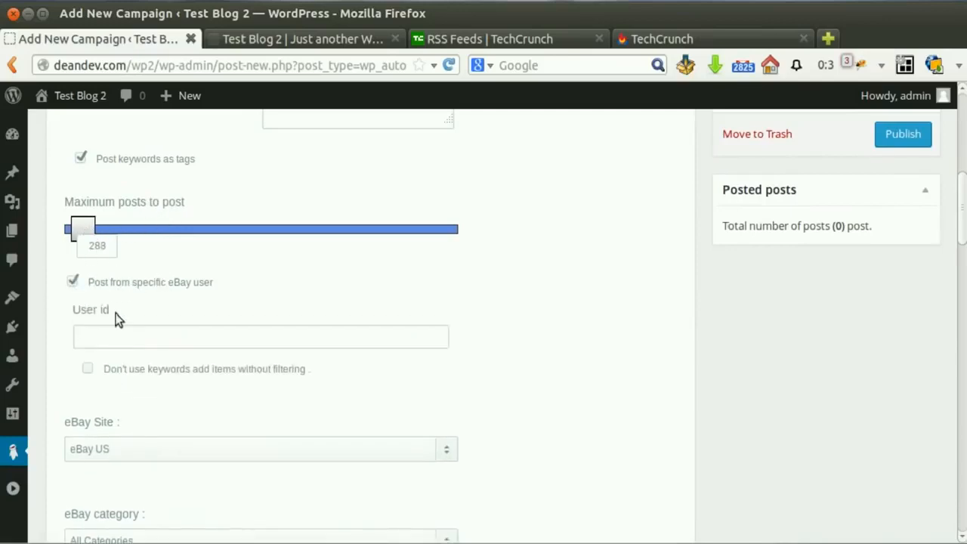
click(110, 328)
click(111, 329)
click(157, 316)
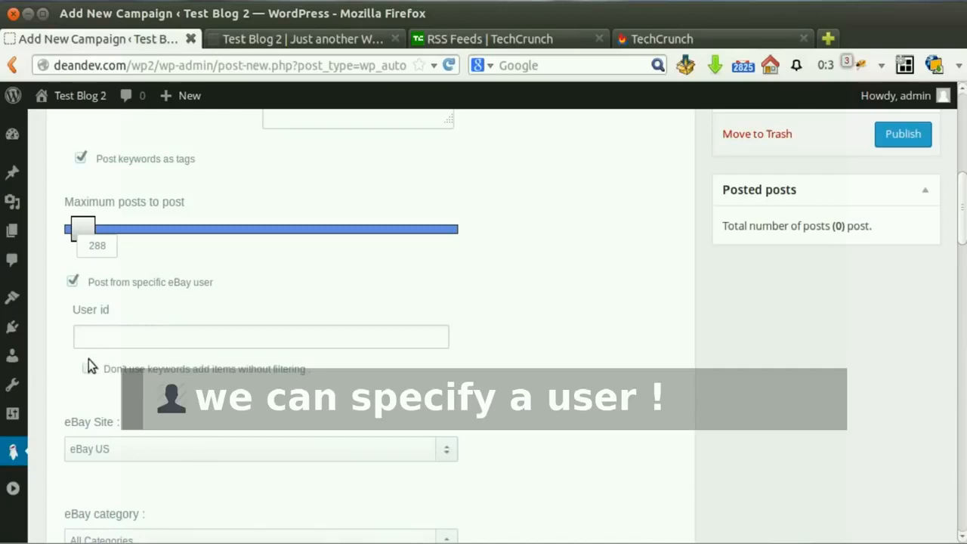
click(72, 282)
- Choose eBay US as the eBay site and Computers/Tablets & Networking as the eBay category
scroll(287, 314, down, 3)
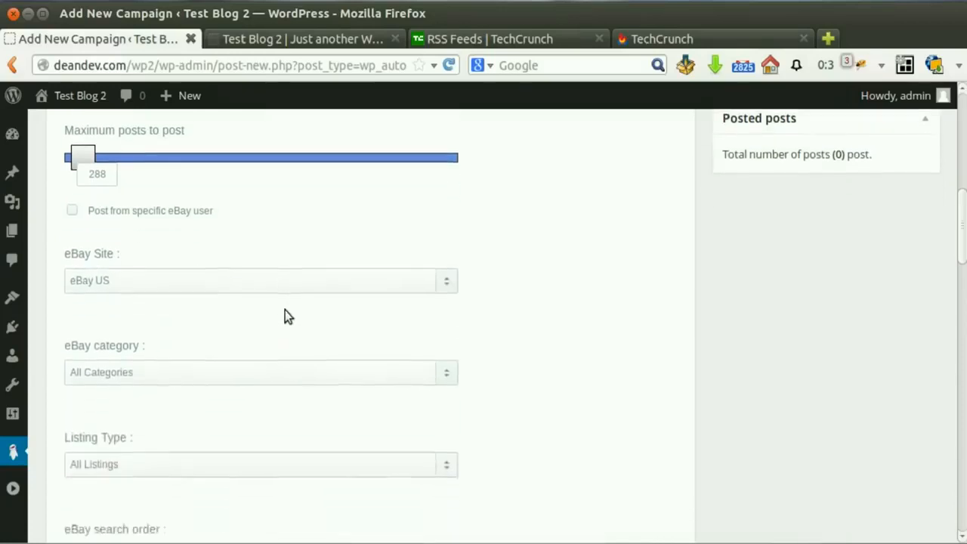
click(147, 255)
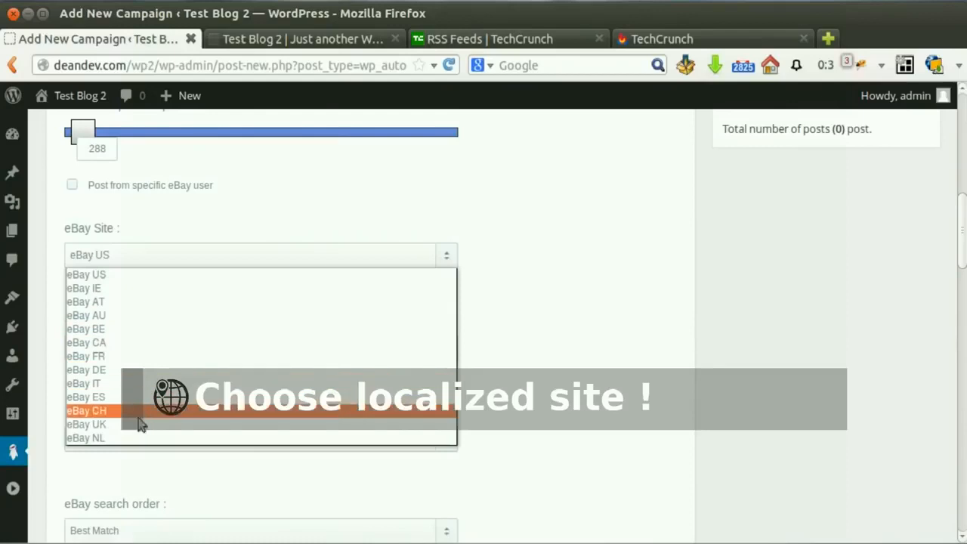
click(131, 280)
click(157, 344)
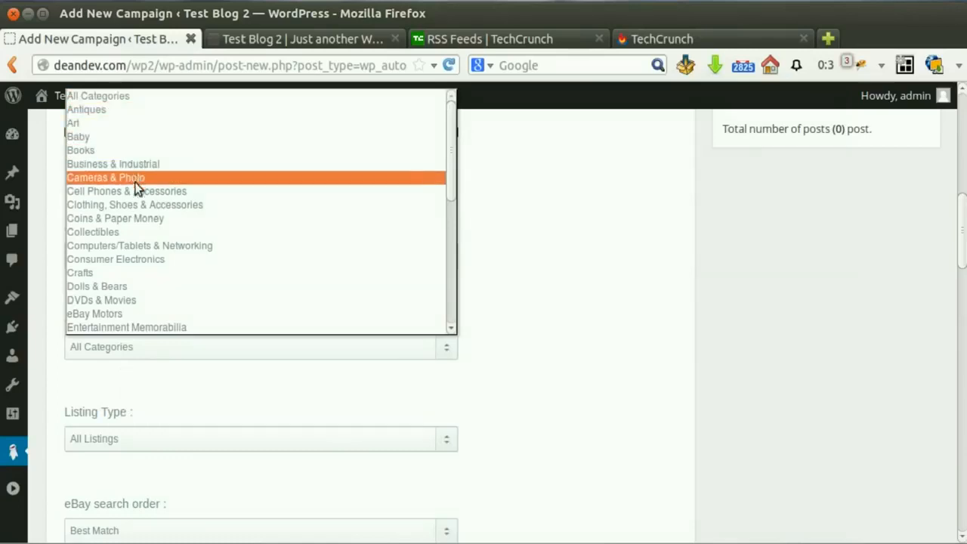
click(130, 247)
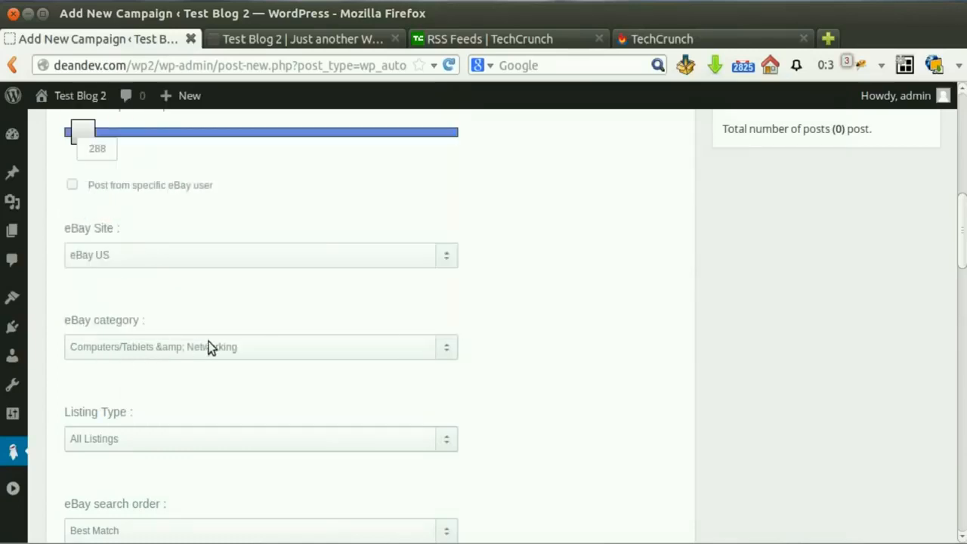
- Review the listing type and search order choices, keeping All Listings and Best Match
scroll(212, 344, down, 4)
click(128, 302)
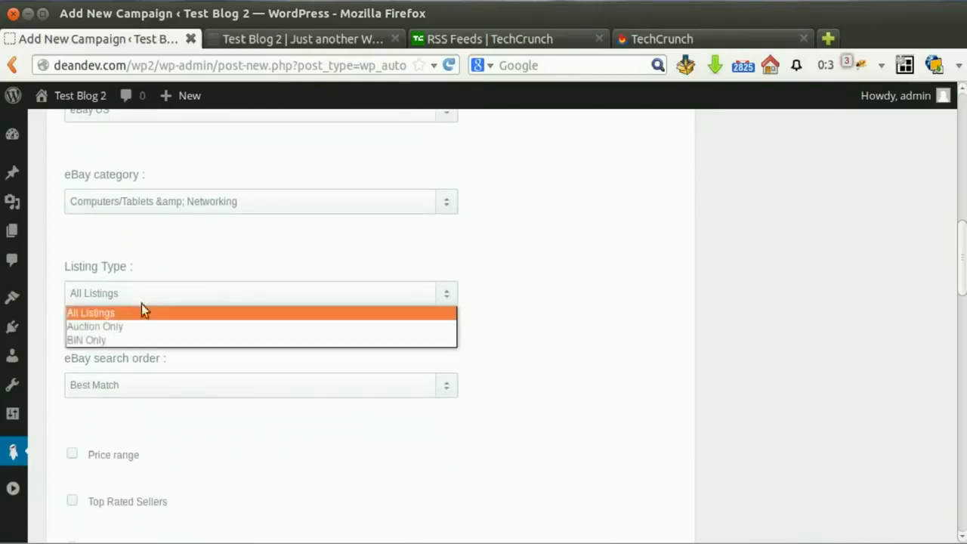
click(574, 341)
scroll(164, 363, down, 4)
click(166, 241)
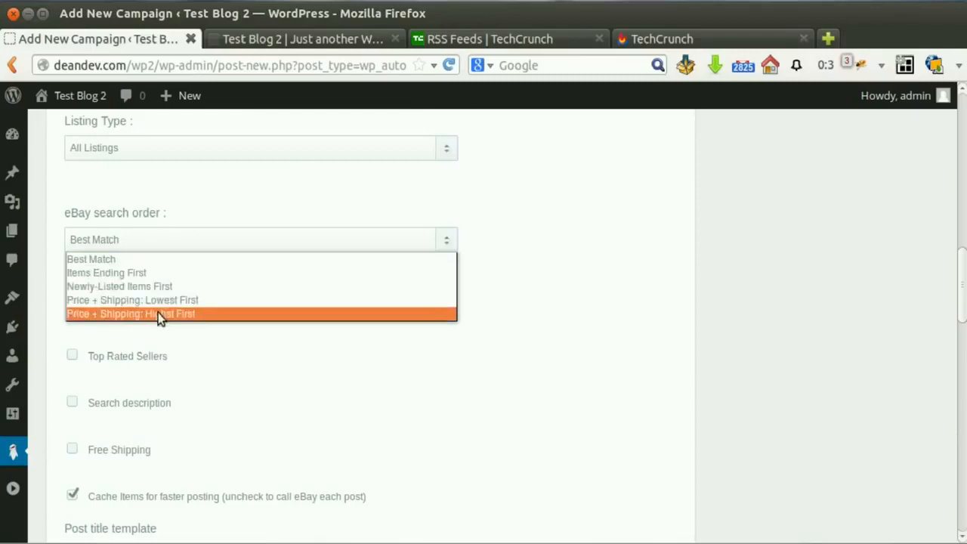
click(151, 257)
- Enable the price range filter with a minimum price of 1000 and no maximum
click(72, 309)
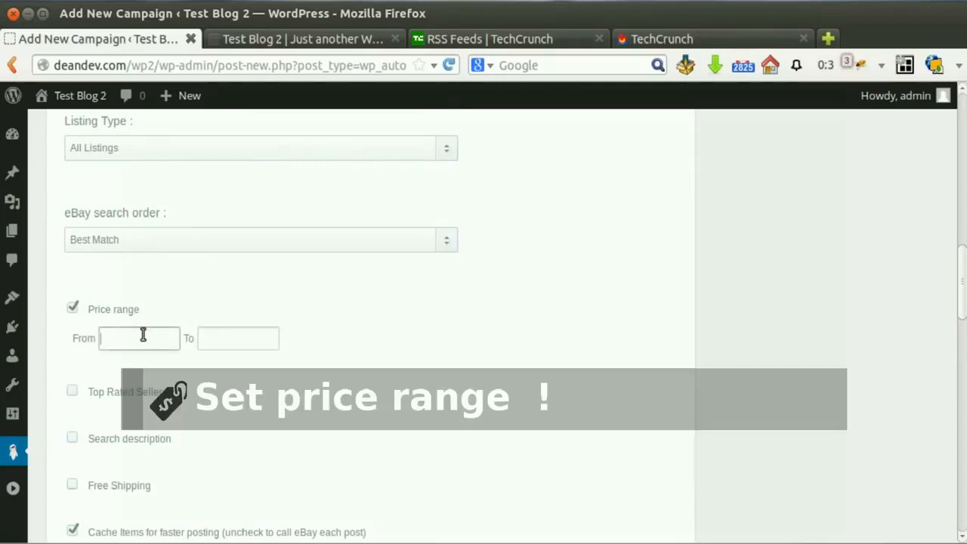
text(1000)
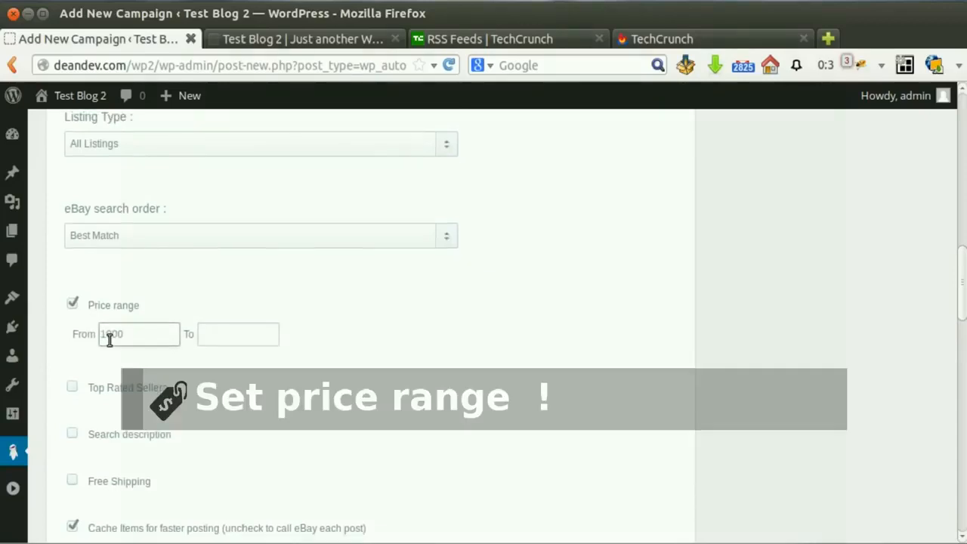
scroll(110, 340, down, 3)
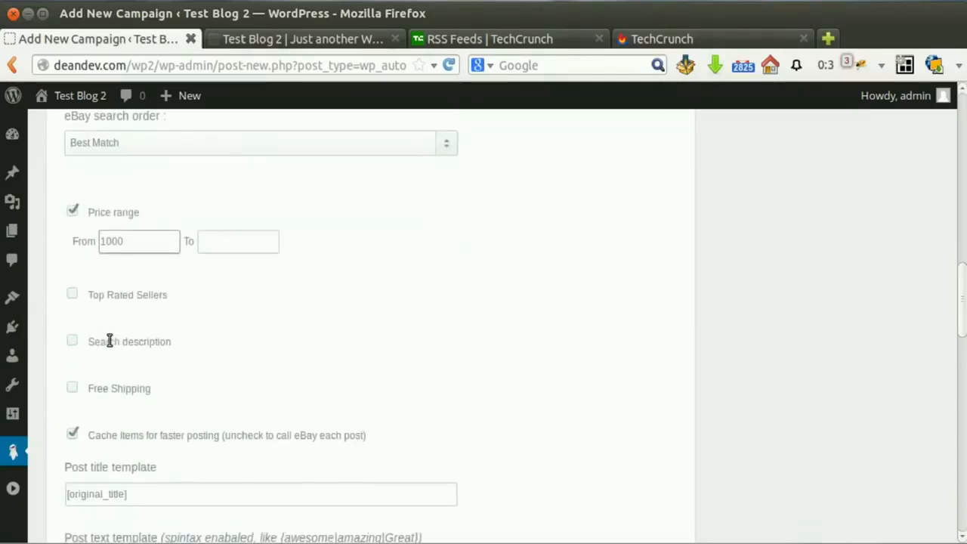
- Restrict the eBay items to top rated sellers and enable searching the description, leaving free shipping off
click(73, 294)
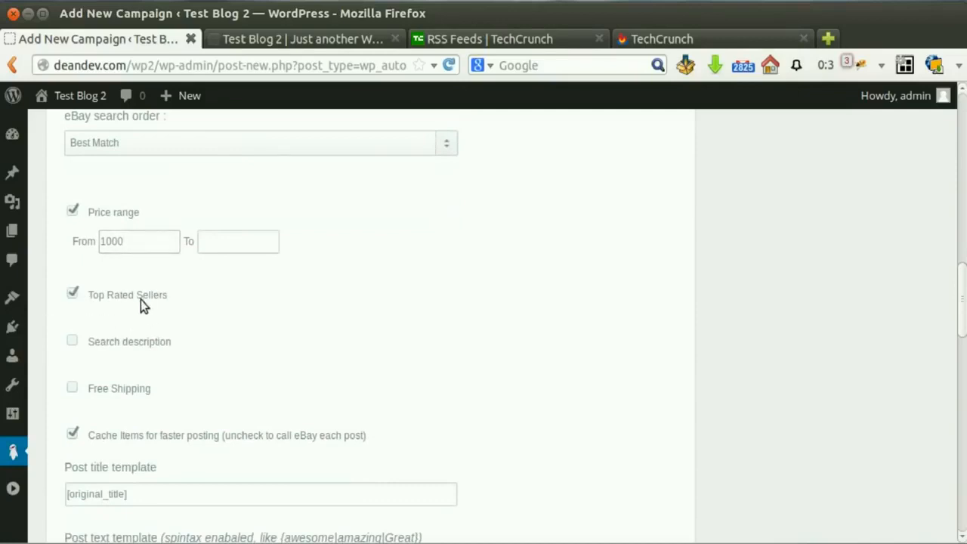
scroll(110, 304, down, 2)
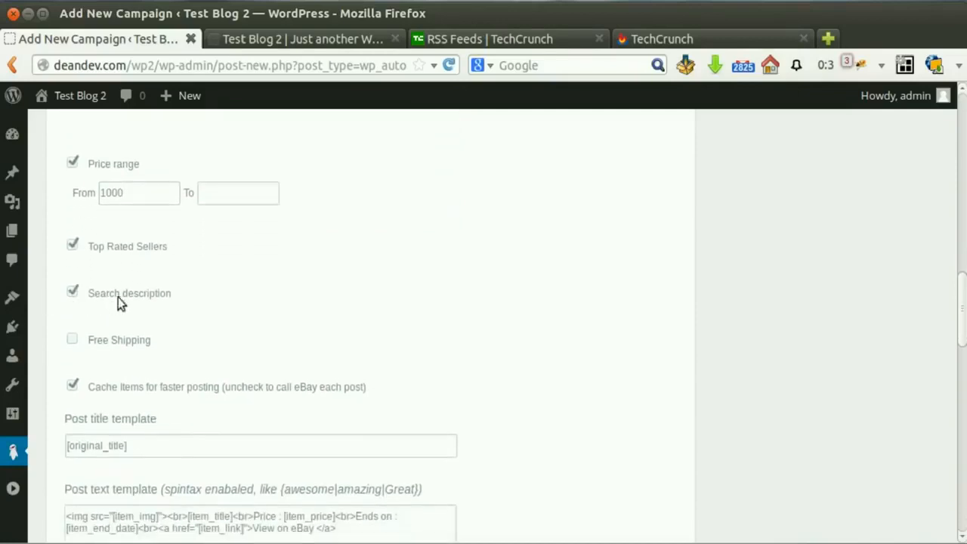
scroll(160, 296, down, 2)
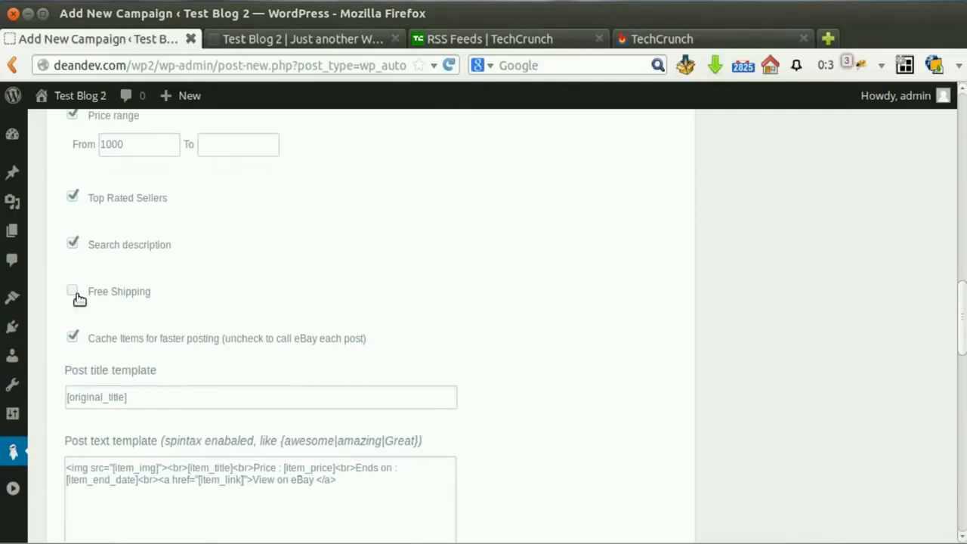
click(74, 293)
- Look over the post title and text templates and the remaining campaign options, and publish the eBay campaign
scroll(75, 295, down, 4)
scroll(113, 257, down, 2)
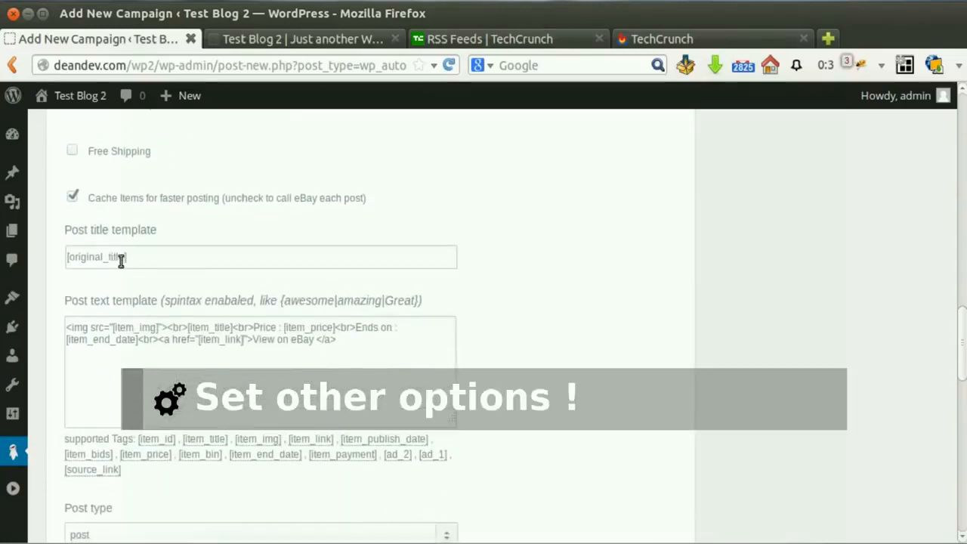
scroll(137, 325, down, 3)
scroll(140, 339, down, 20)
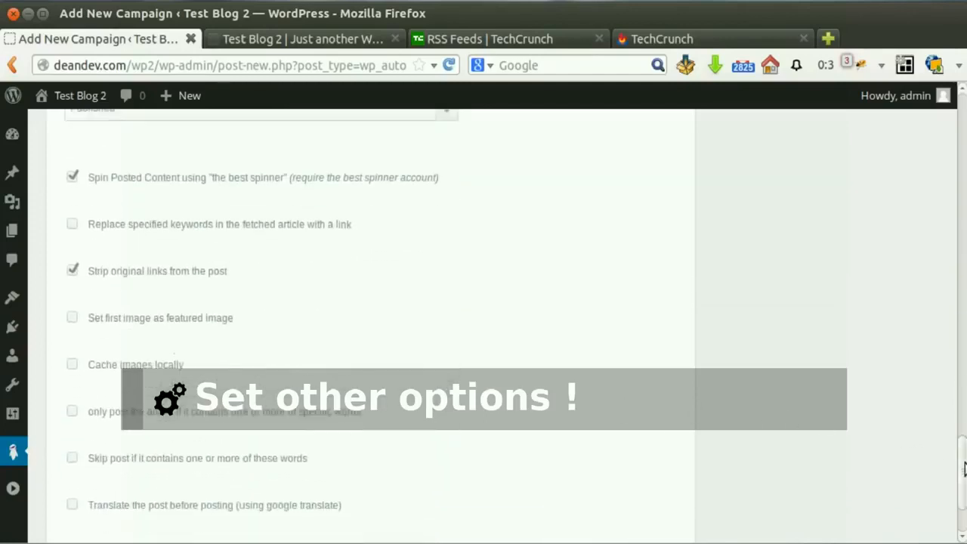
drag(961, 449, 949, 159)
scroll(949, 158, down, 1)
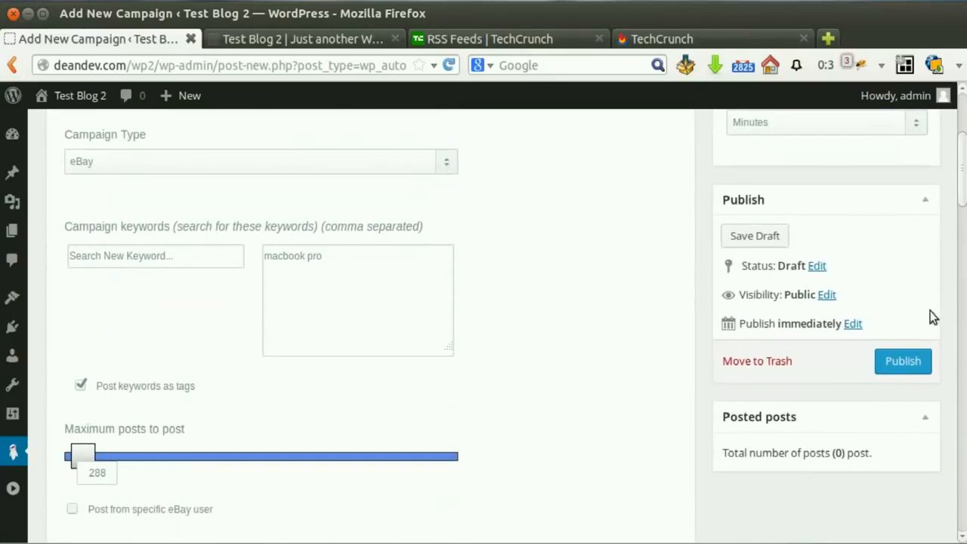
click(916, 363)
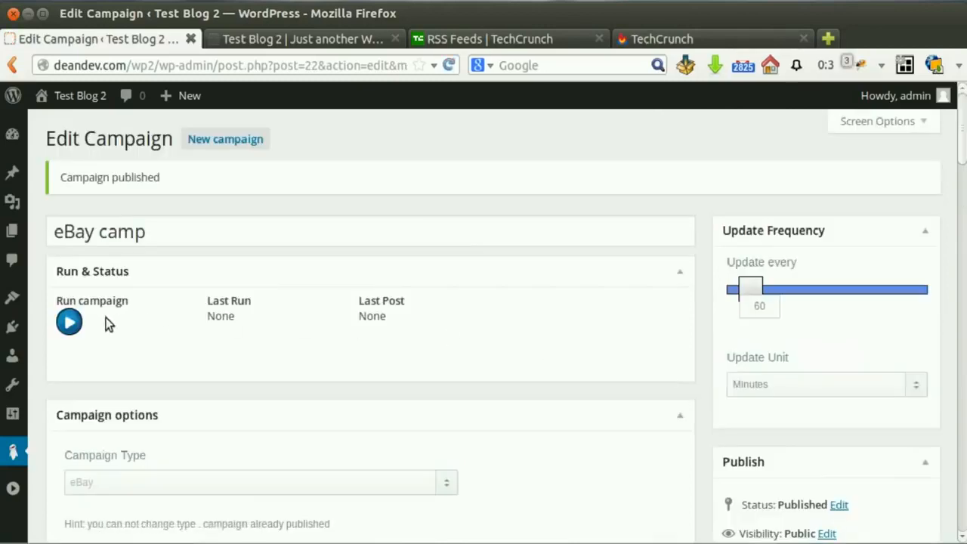
- Run the published eBay campaign to fetch an item as a new post
click(68, 322)
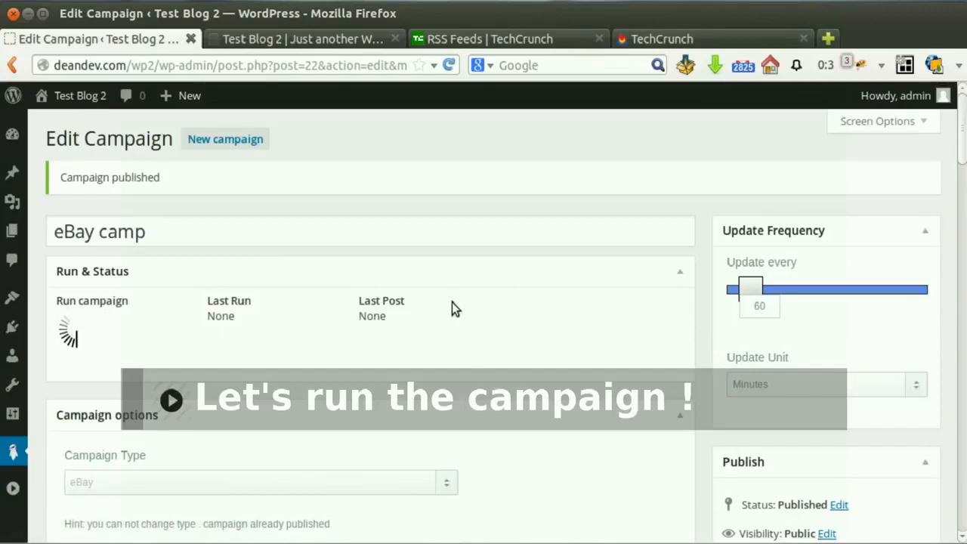
scroll(453, 304, down, 1)
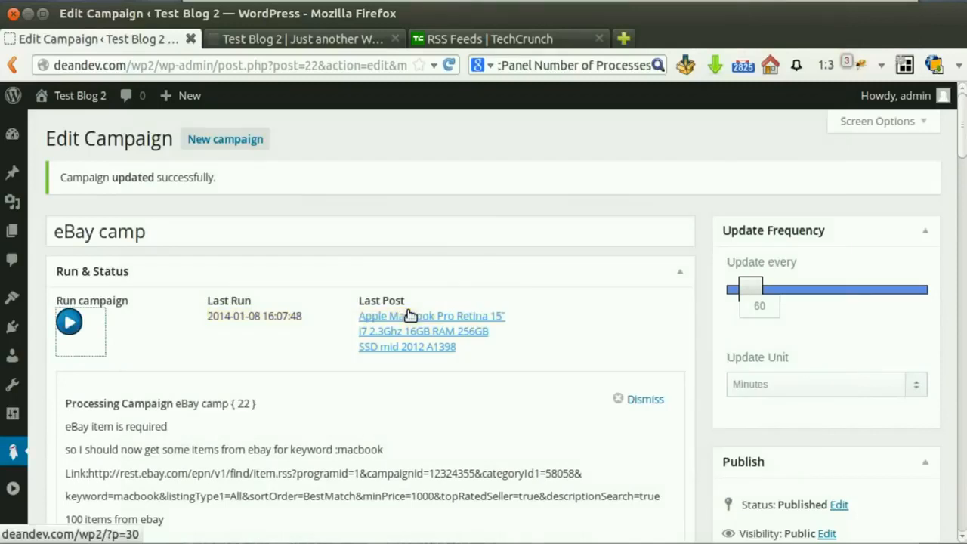
- Open the campaign's last post in a separate tab and examine the MacBook item's image, price, end date and eBay link
scroll(408, 314, down, 2)
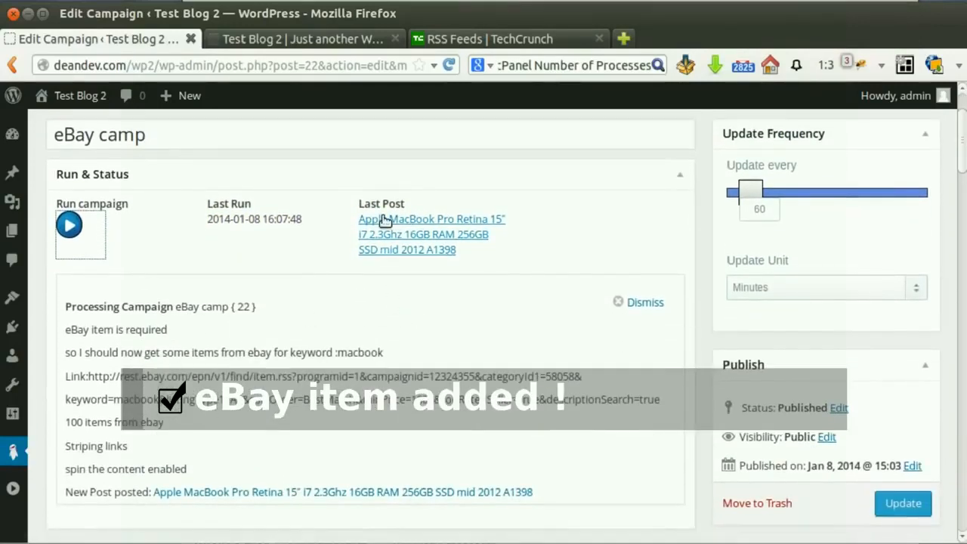
middle_click(420, 238)
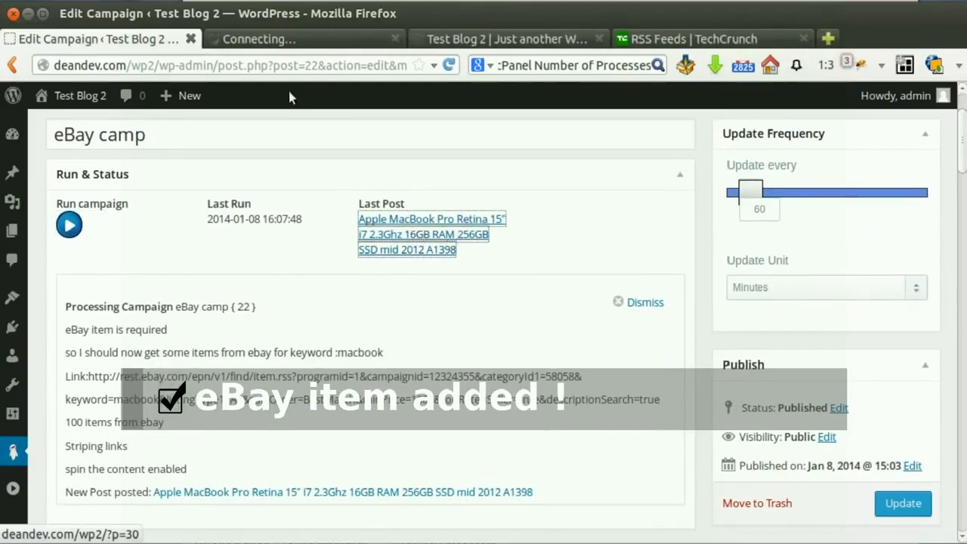
click(296, 38)
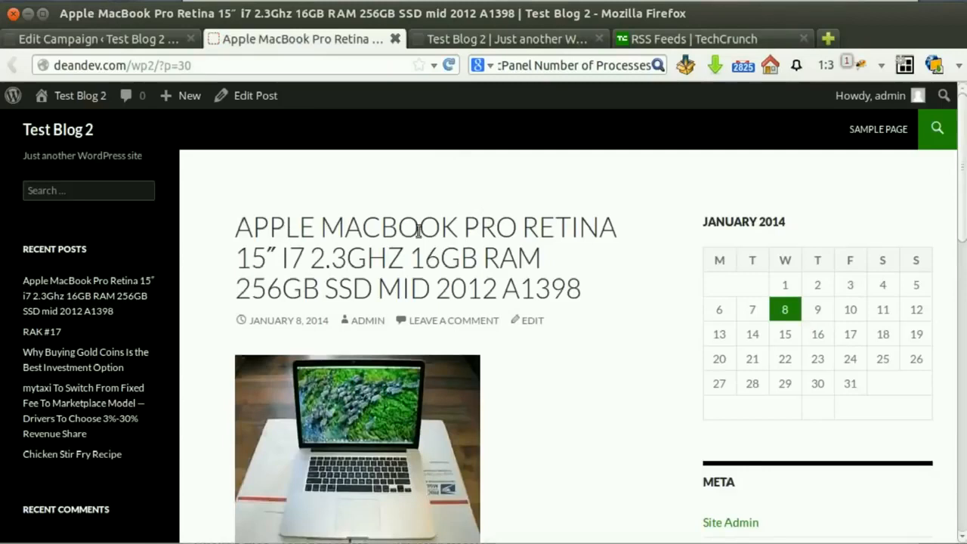
scroll(533, 253, down, 5)
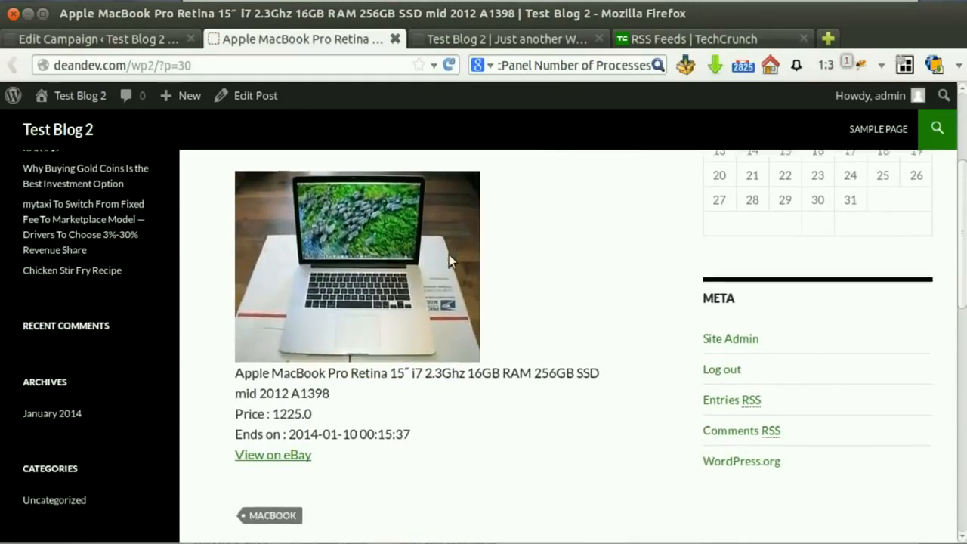
scroll(449, 263, down, 3)
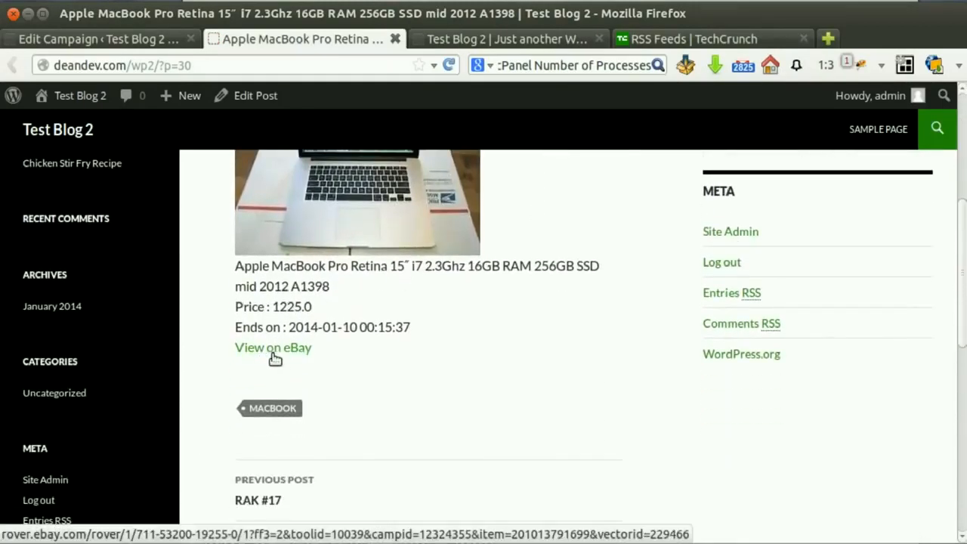
- Open the post's View on eBay link in a separate tab, compare the original listing with the post, and close the listing
middle_click(273, 353)
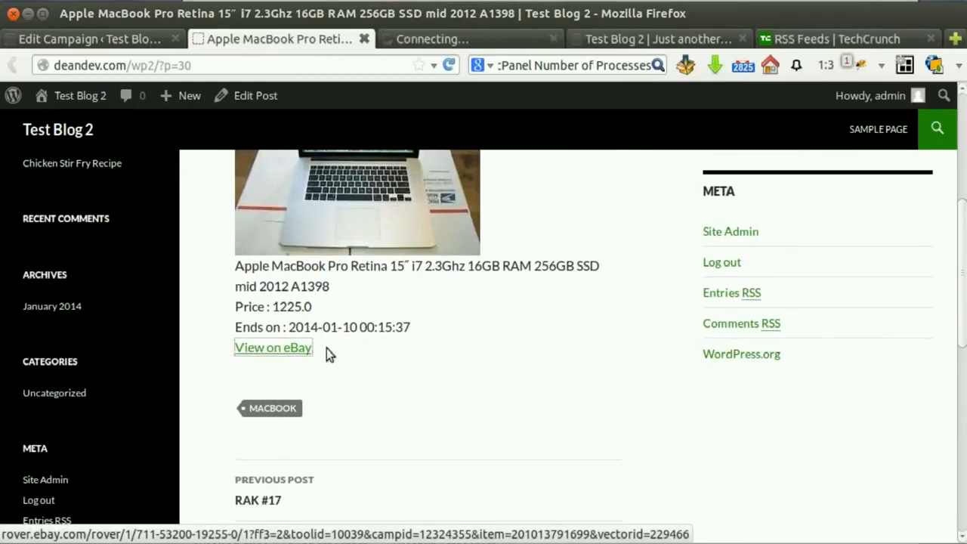
scroll(257, 263, up, 8)
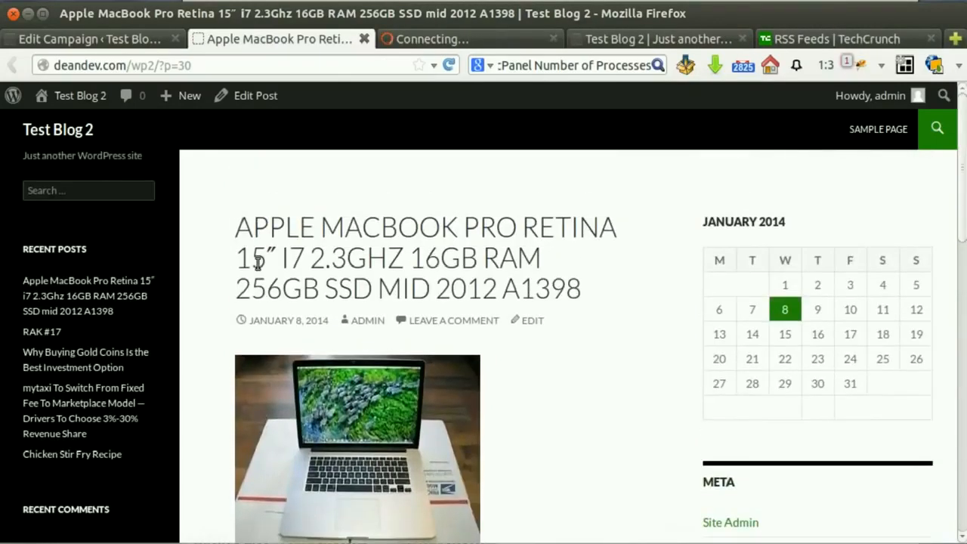
click(384, 39)
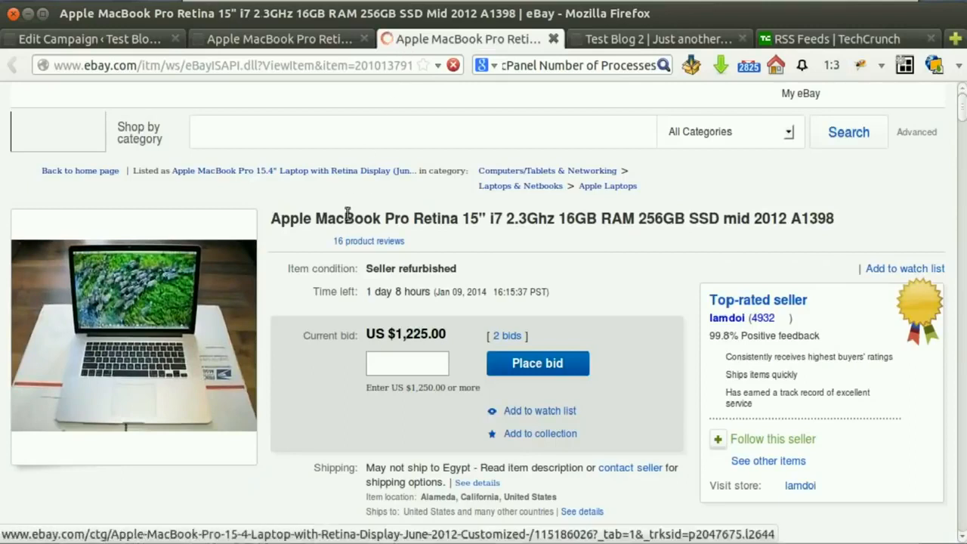
scroll(585, 209, down, 3)
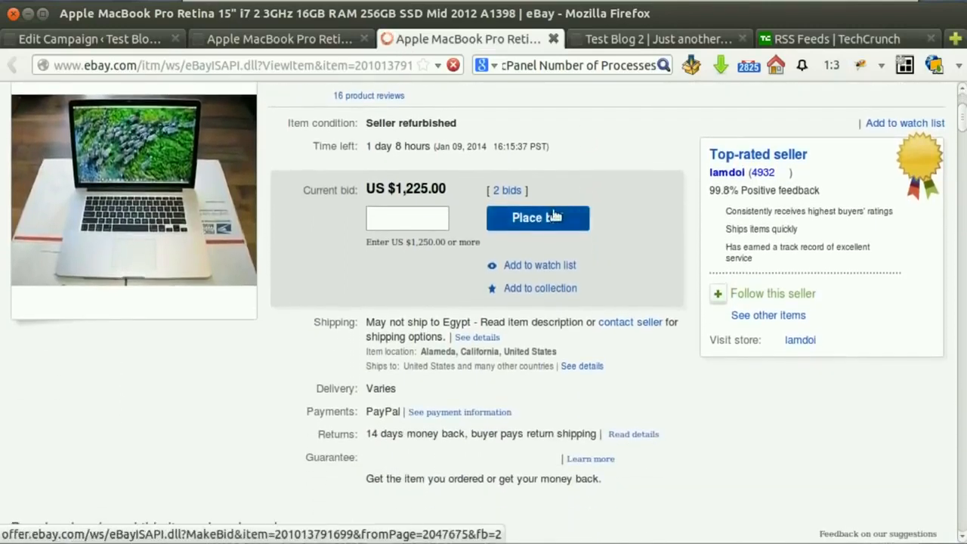
scroll(567, 229, down, 2)
scroll(567, 228, up, 5)
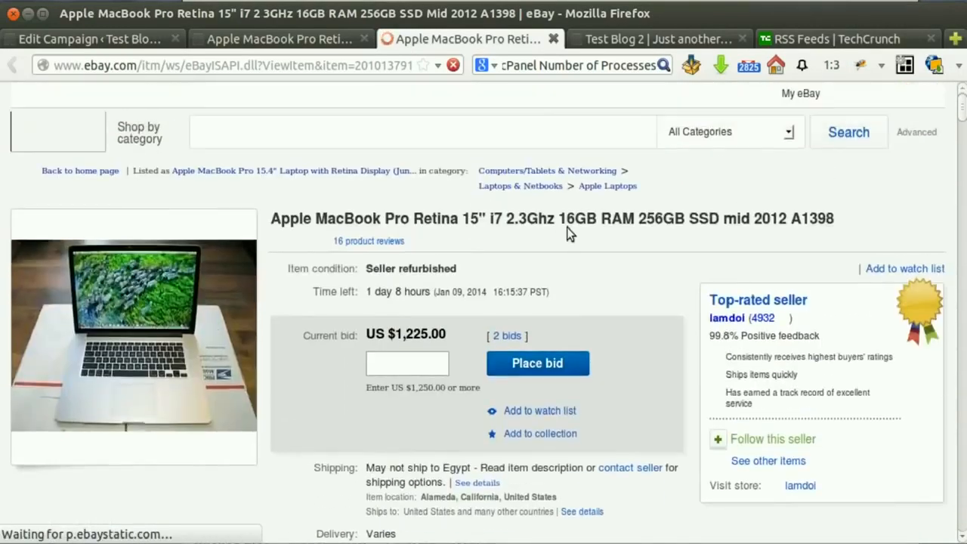
click(554, 39)
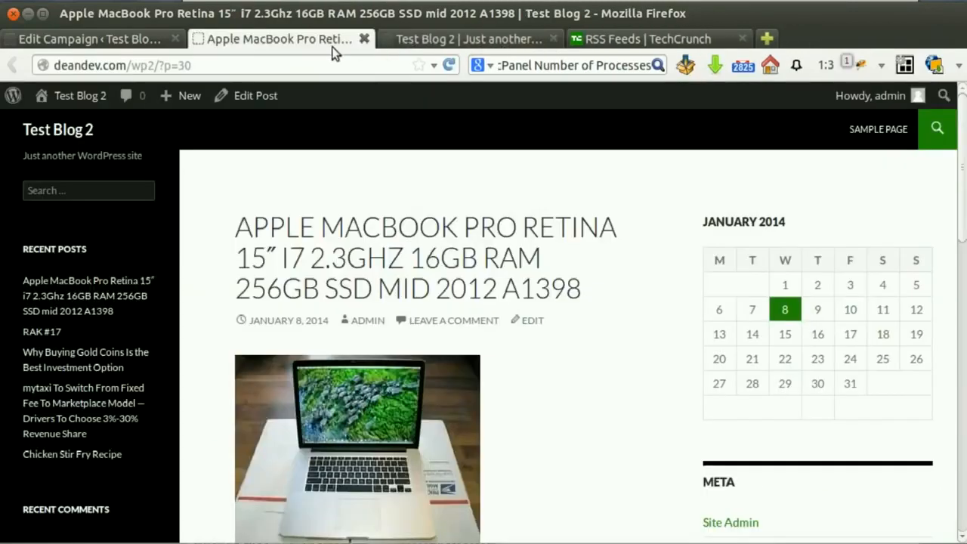
- Close the MacBook post, return to the eBay campaign and dismiss its processing log
click(363, 39)
click(119, 35)
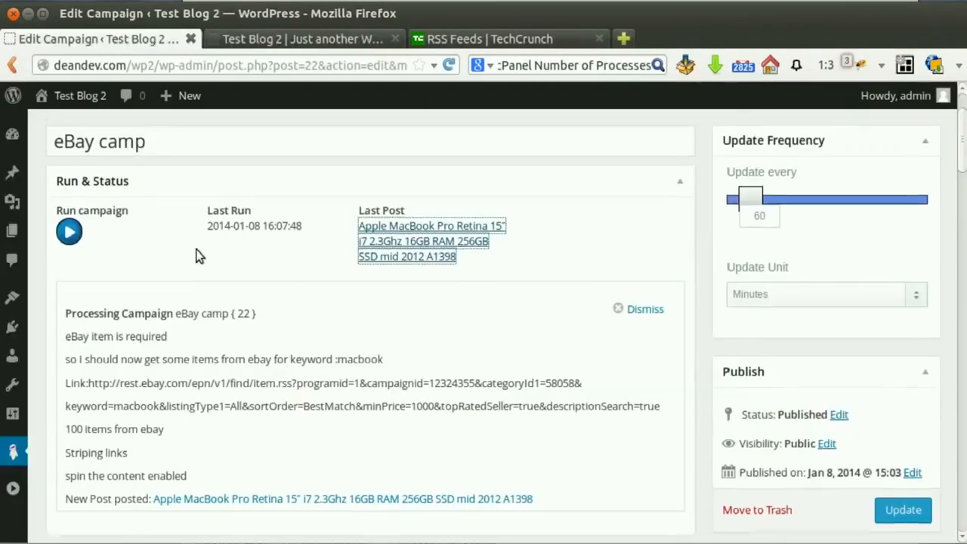
scroll(195, 256, up, 2)
click(642, 395)
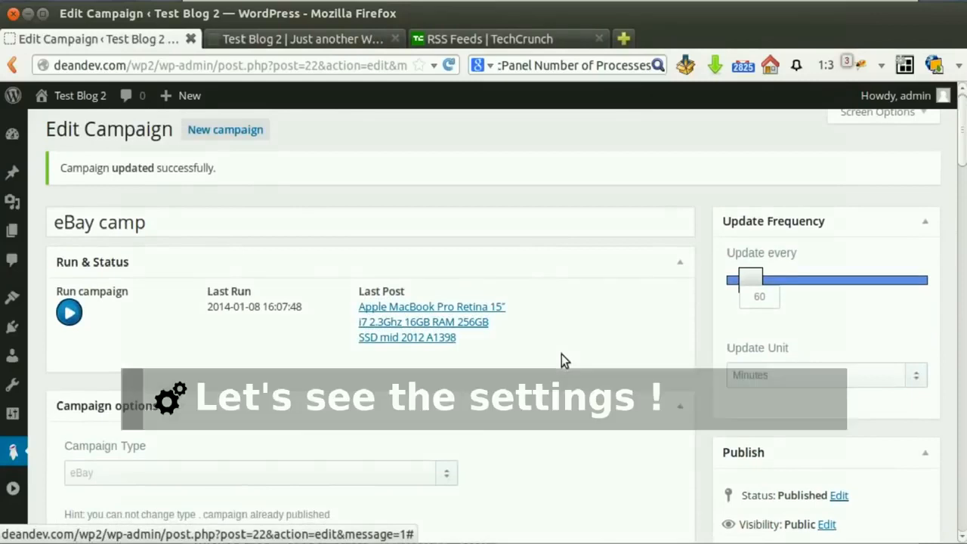
- Open the WP Automatic settings and examine the Amazon section's thumbnail width, access key and associate ID fields, collapsing it when done
scroll(562, 355, down, 1)
mouse_move(23, 452)
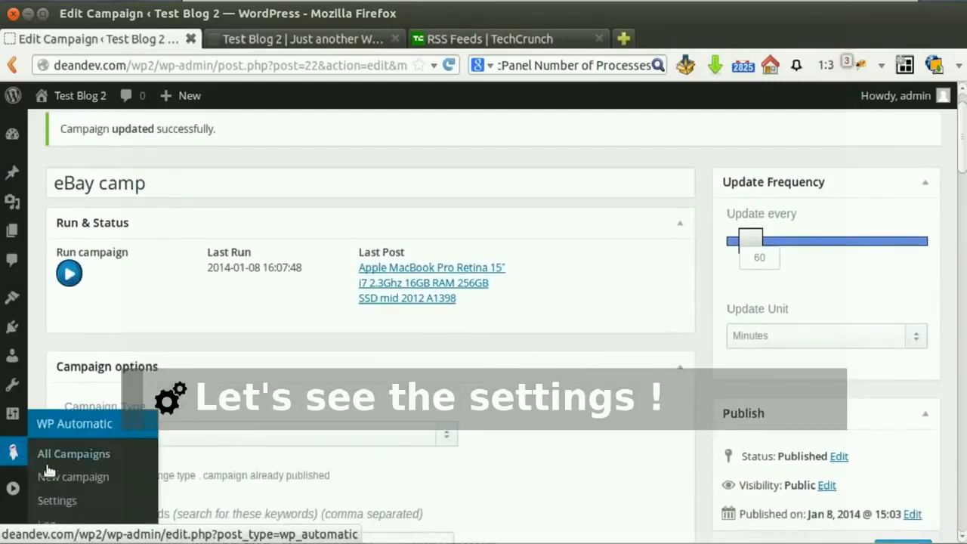
click(55, 505)
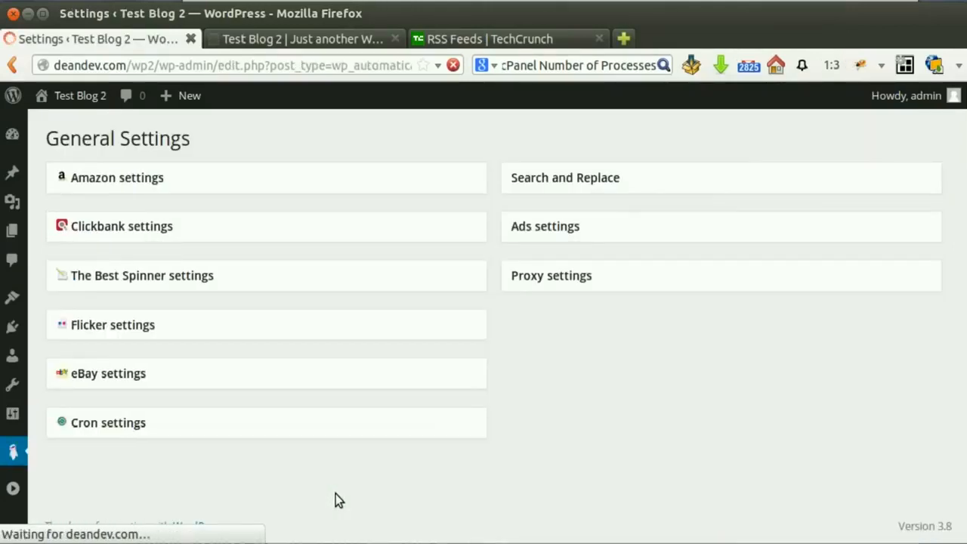
click(296, 175)
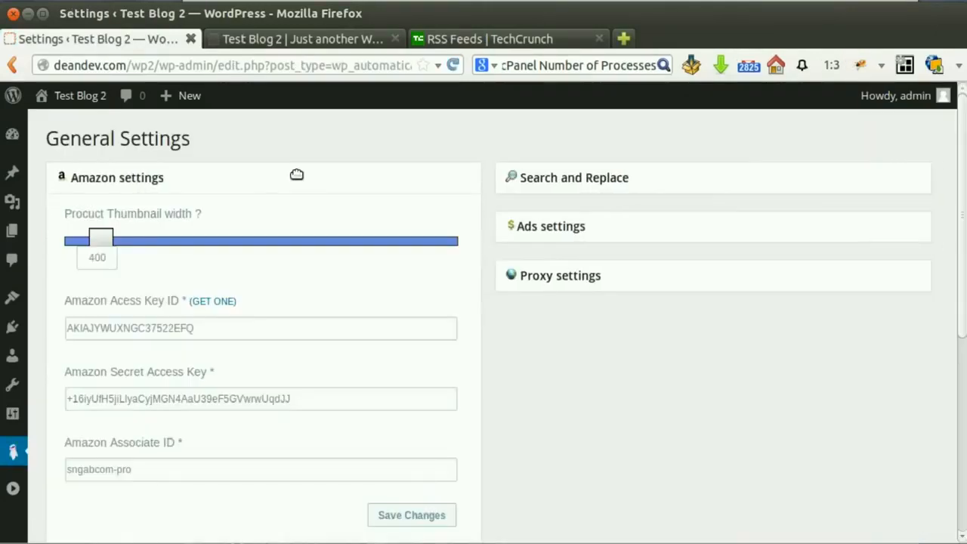
scroll(290, 181, down, 3)
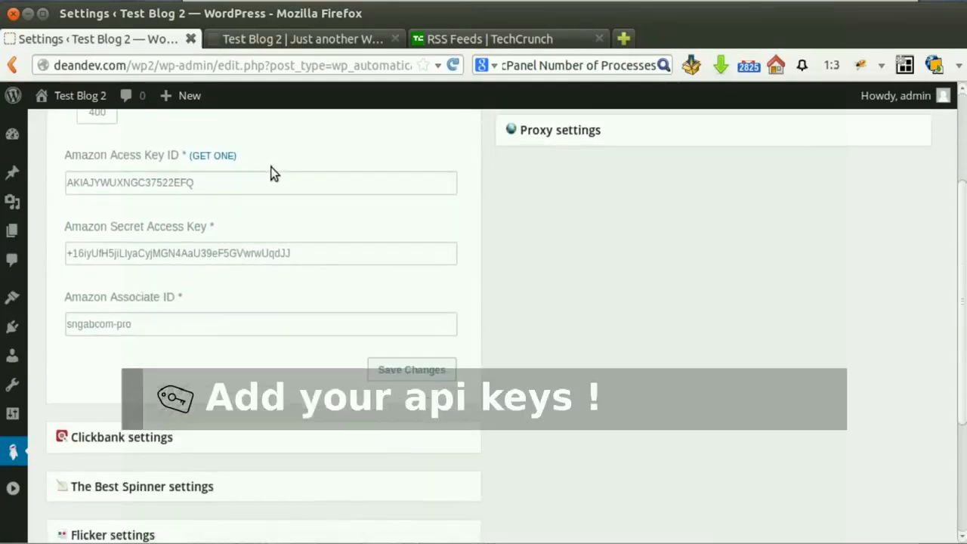
scroll(272, 168, up, 1)
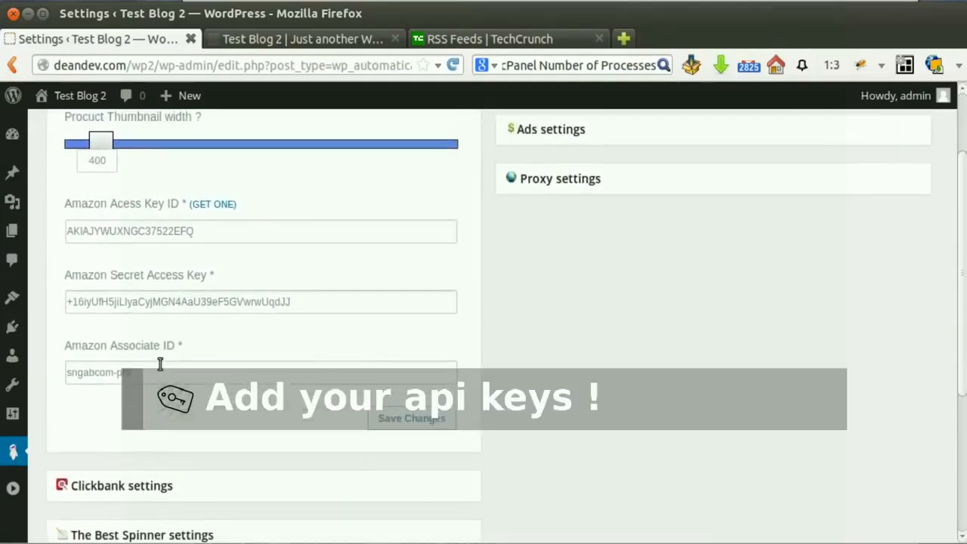
scroll(162, 364, down, 1)
scroll(183, 277, up, 3)
click(231, 173)
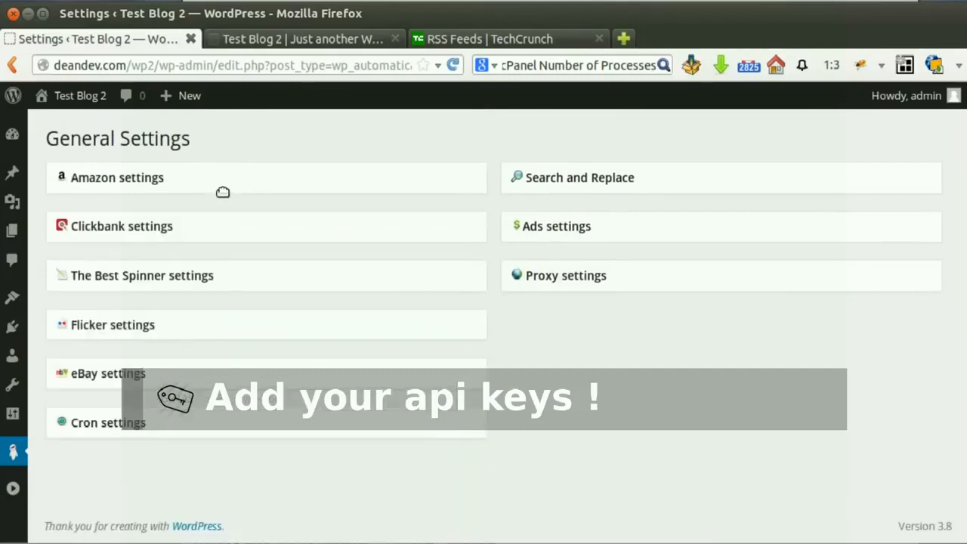
- Expand the Clickbank settings to view the username and password fields, and collapse the section
click(229, 225)
scroll(211, 229, down, 1)
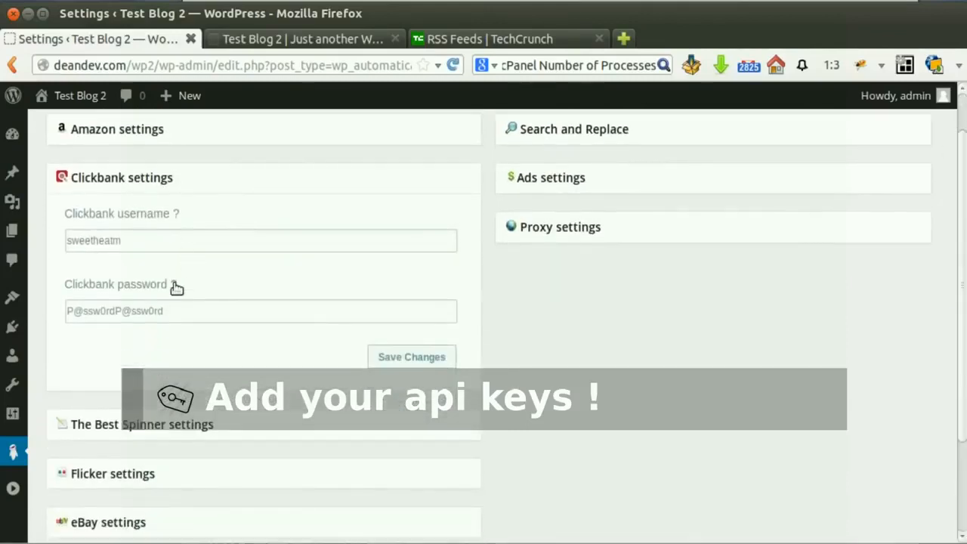
click(207, 177)
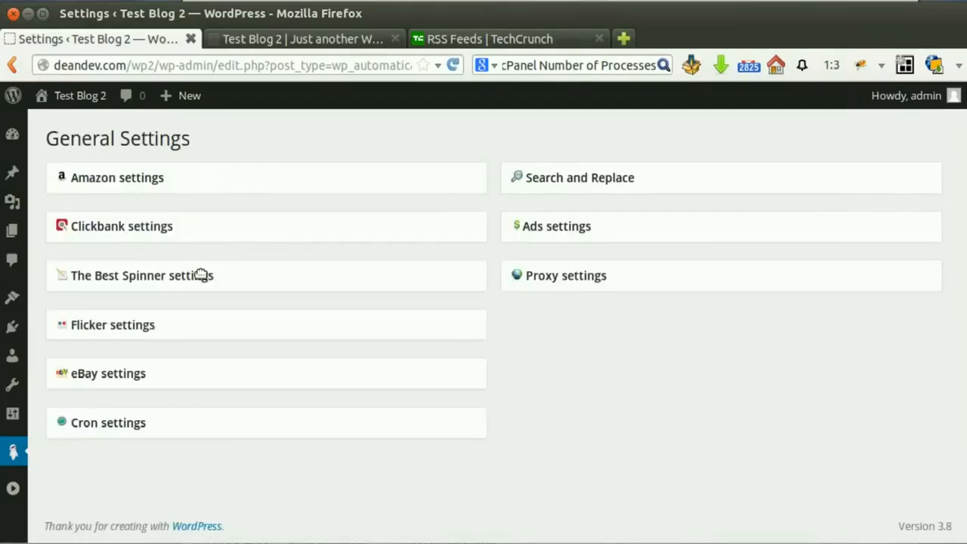
- Look over the Flicker API key section and the eBay settings section, collapsing each one after viewing
click(138, 333)
scroll(129, 317, down, 1)
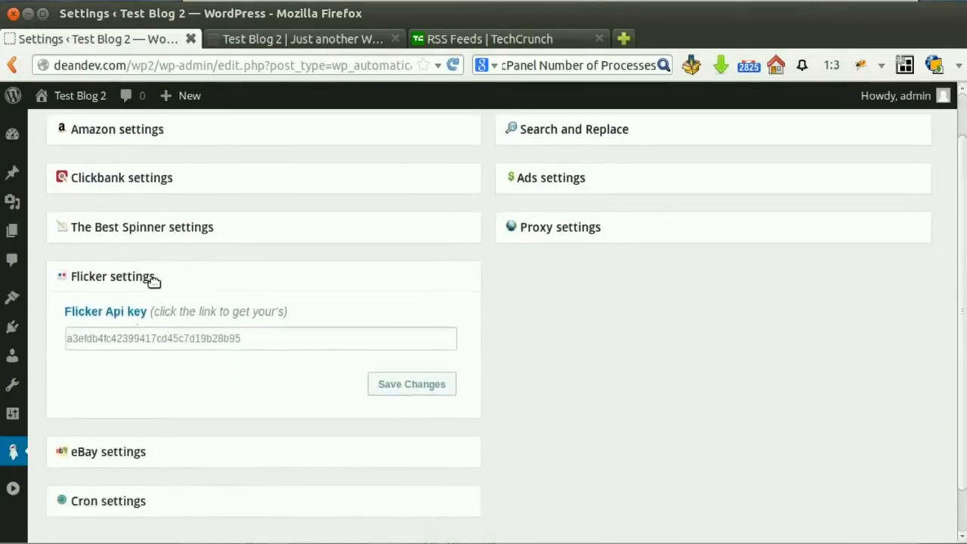
click(151, 280)
click(161, 378)
scroll(148, 317, down, 1)
click(155, 273)
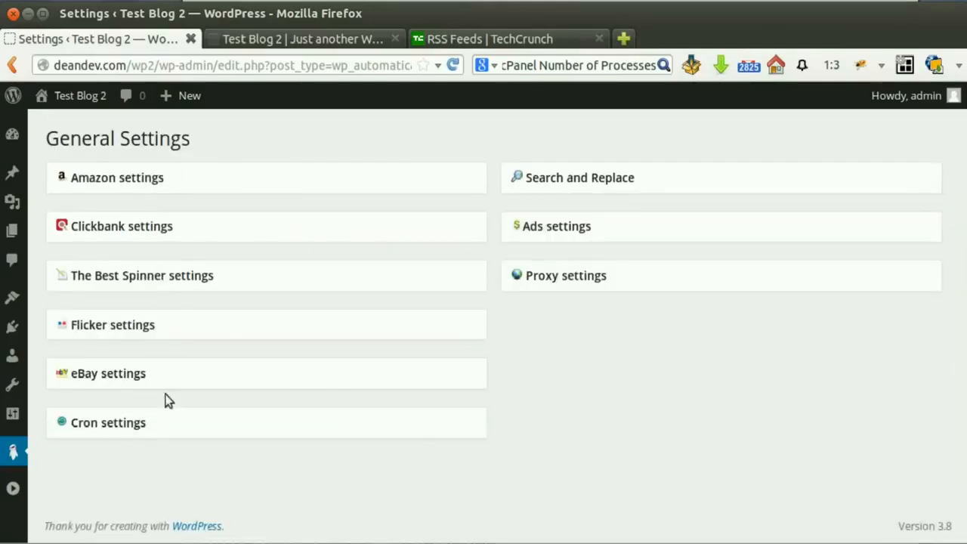
- Examine the Search and Replace settings for swapping words in articles, and collapse the section
click(594, 182)
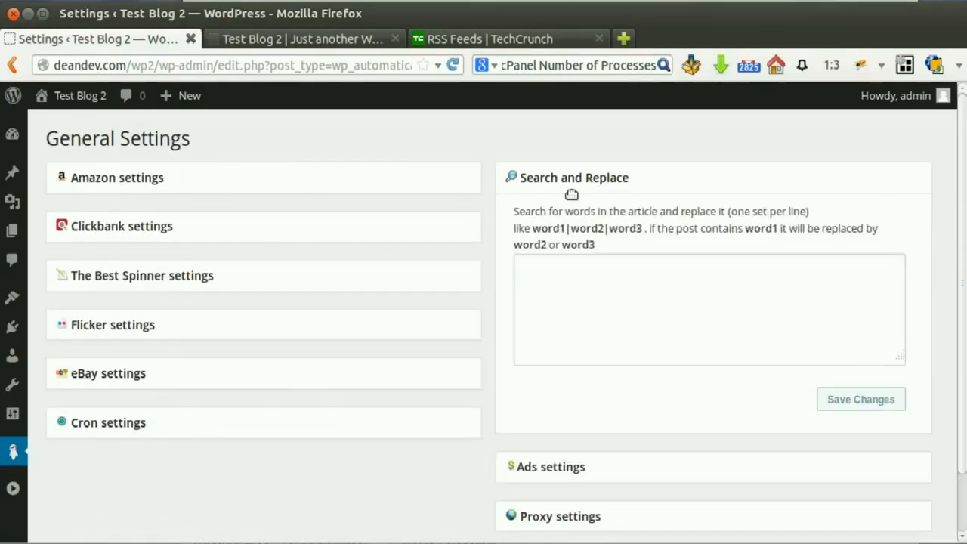
scroll(585, 200, down, 2)
scroll(564, 204, up, 2)
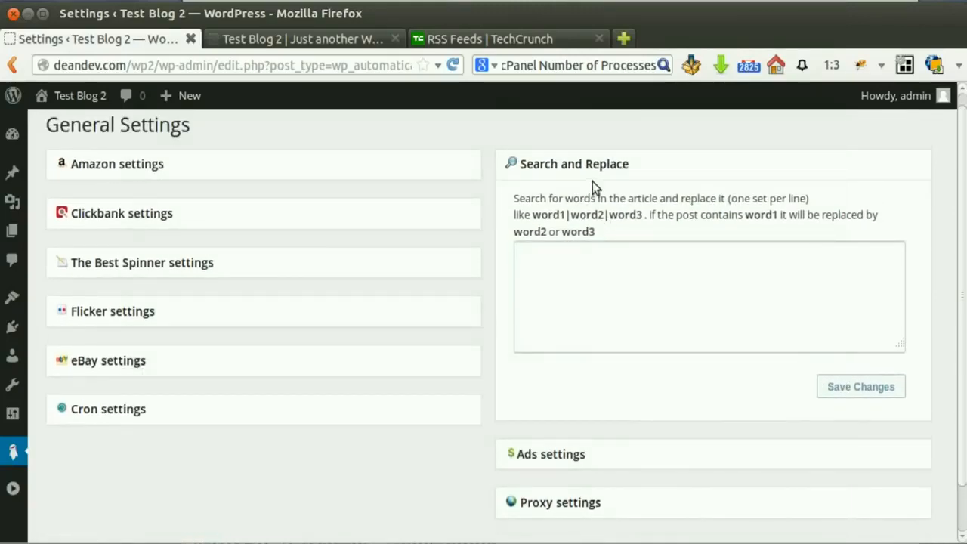
click(599, 171)
- Examine the Ads settings with the top and bottom ad code fields, and collapse the section
click(575, 225)
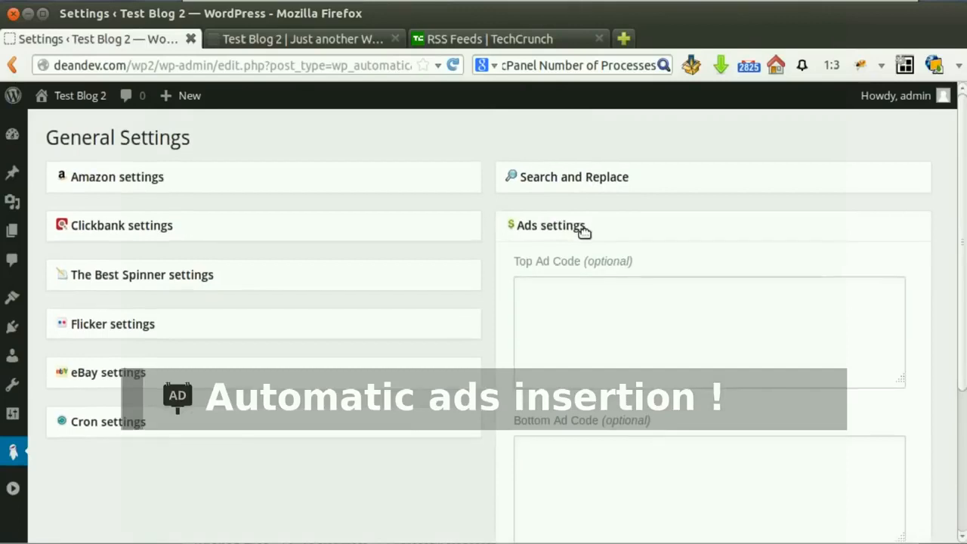
scroll(578, 228, down, 2)
scroll(566, 353, up, 1)
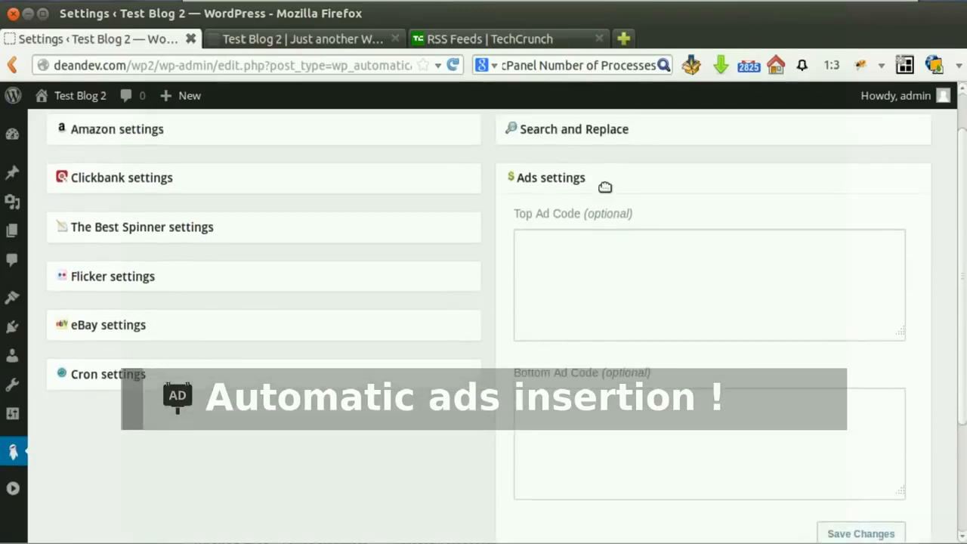
click(604, 188)
- Expand the Proxy settings to view the optional proxy list field, and collapse the section
click(602, 274)
scroll(582, 280, down, 1)
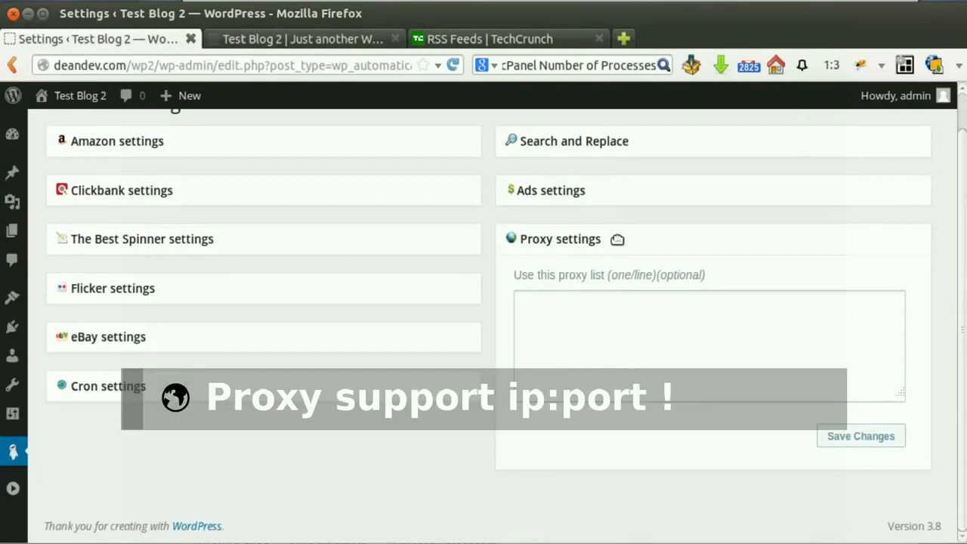
click(617, 239)
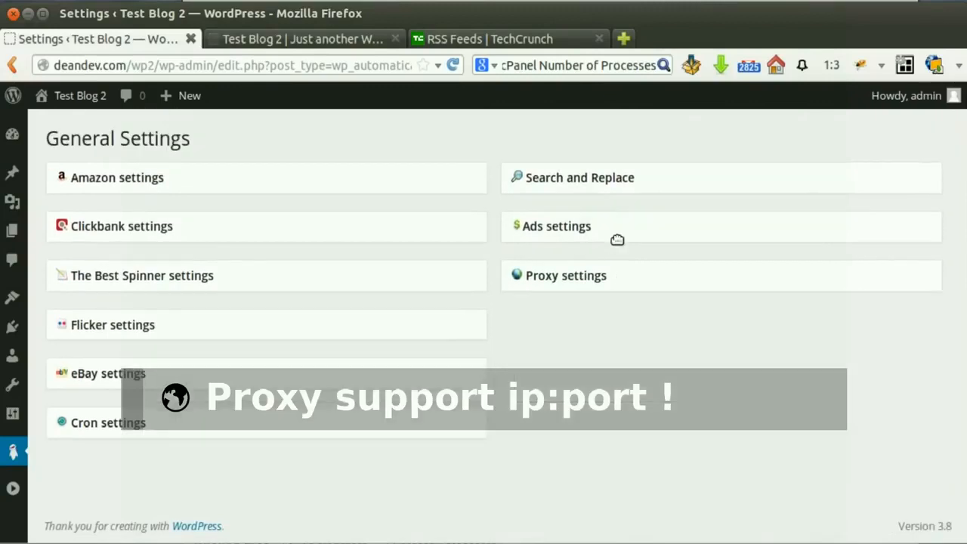
- Examine the Cron settings, including the cron commands and the built-in cron option, and collapse the section
click(113, 423)
scroll(101, 393, down, 5)
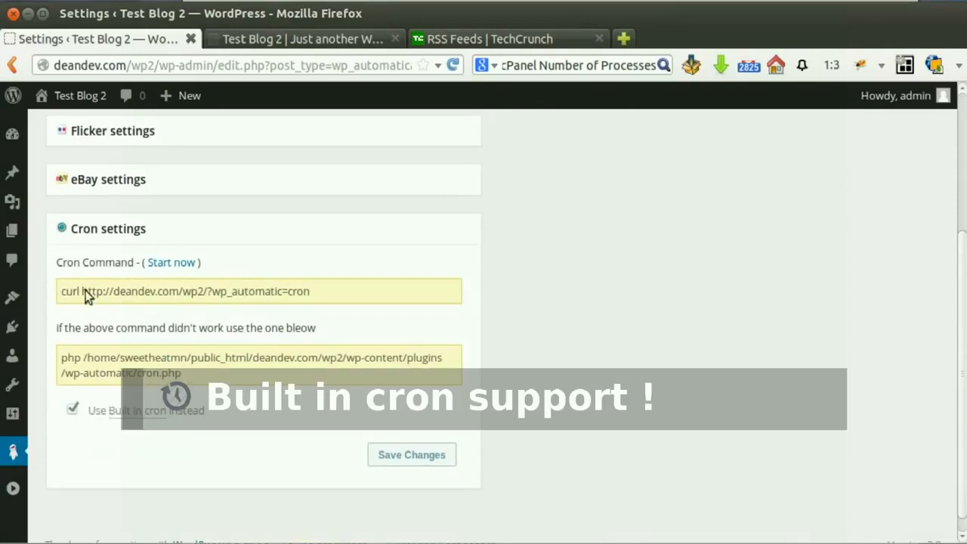
scroll(430, 309, up, 5)
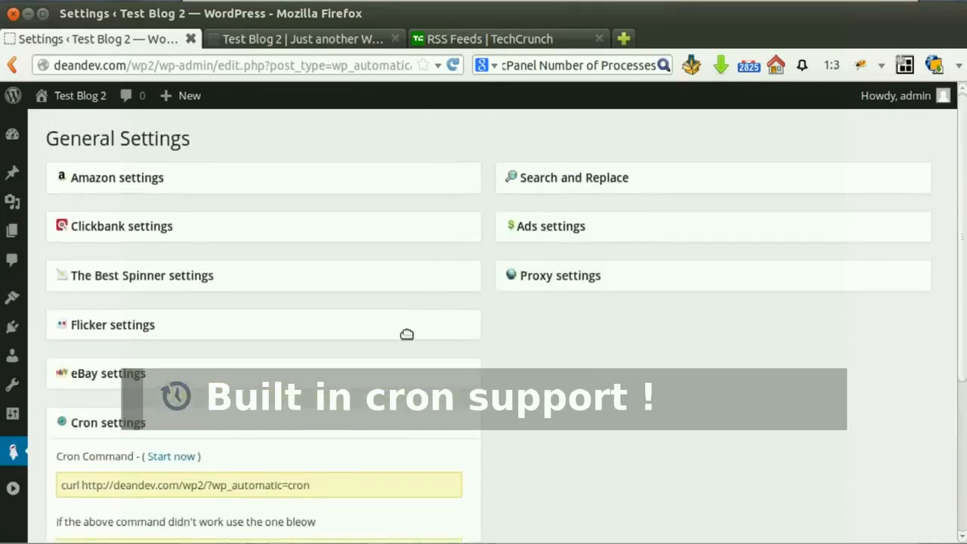
click(310, 421)
- Open the list of all WP Automatic campaigns and review their types, keywords, categories and post counts
mouse_move(29, 450)
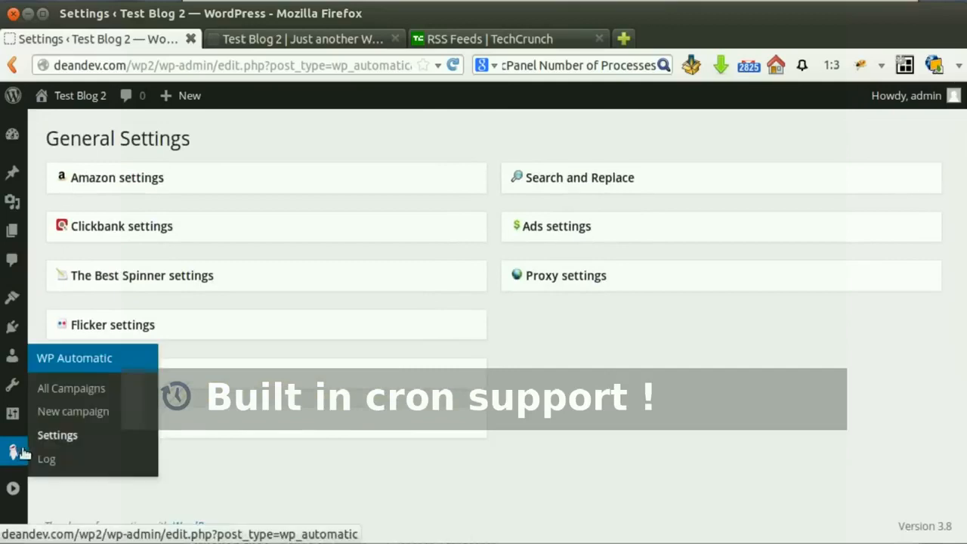
click(77, 360)
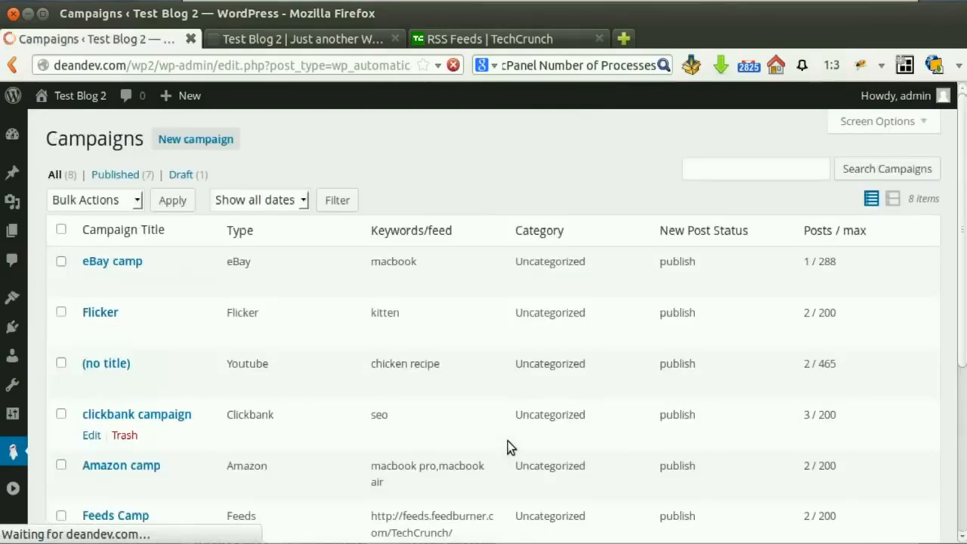
scroll(480, 296, down, 3)
scroll(480, 292, up, 4)
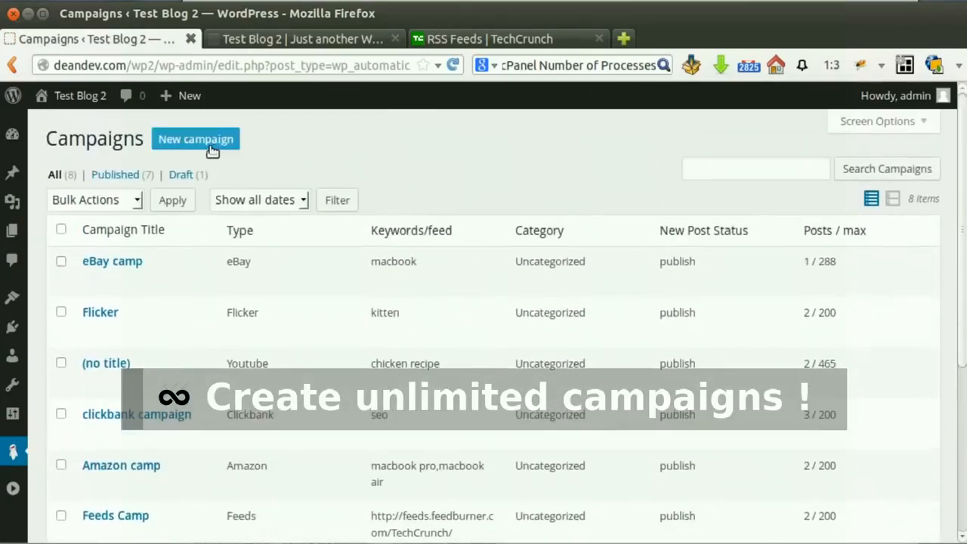
scroll(244, 306, down, 1)
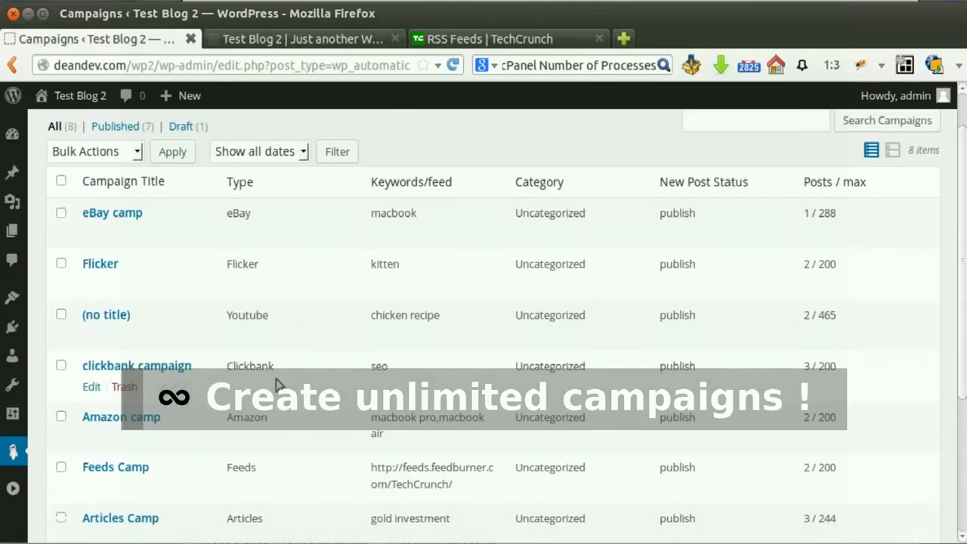
scroll(370, 372, up, 1)
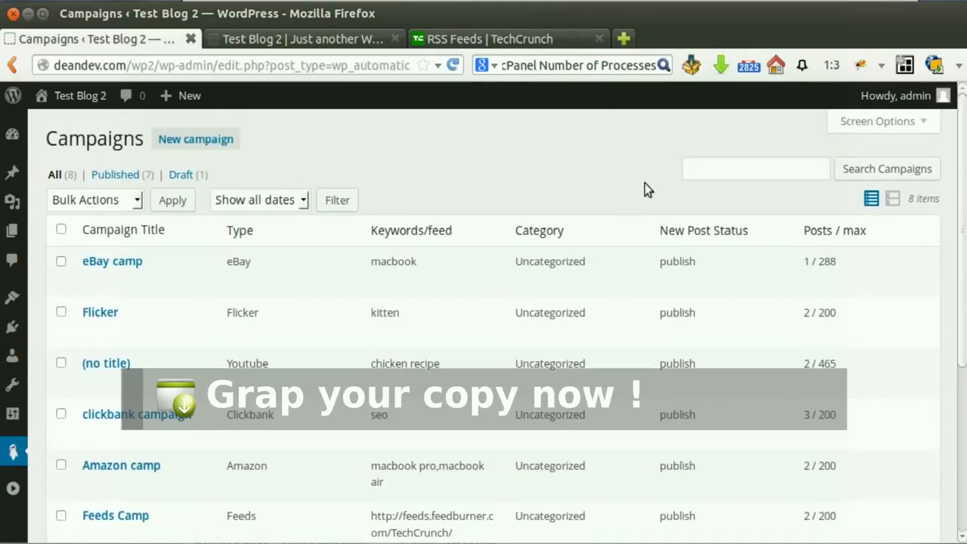
click(749, 0)
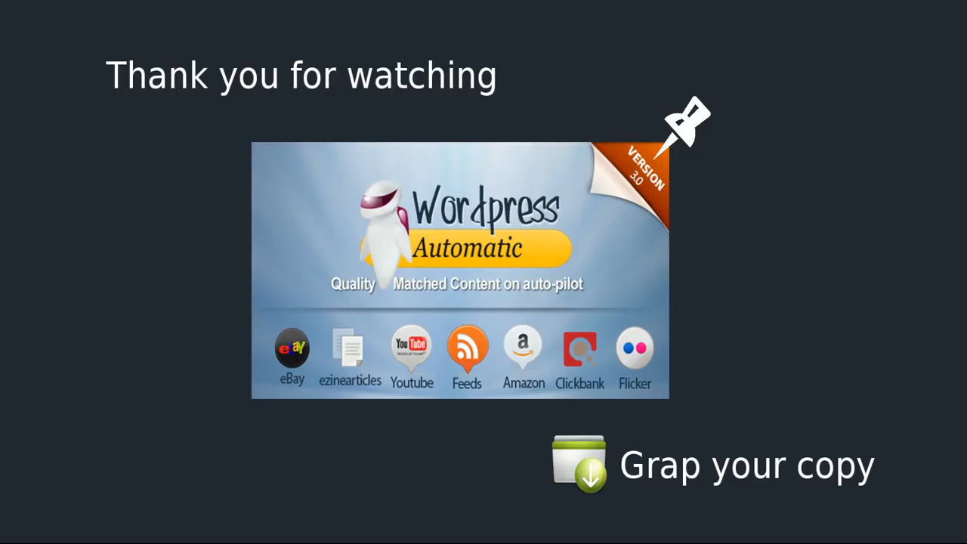